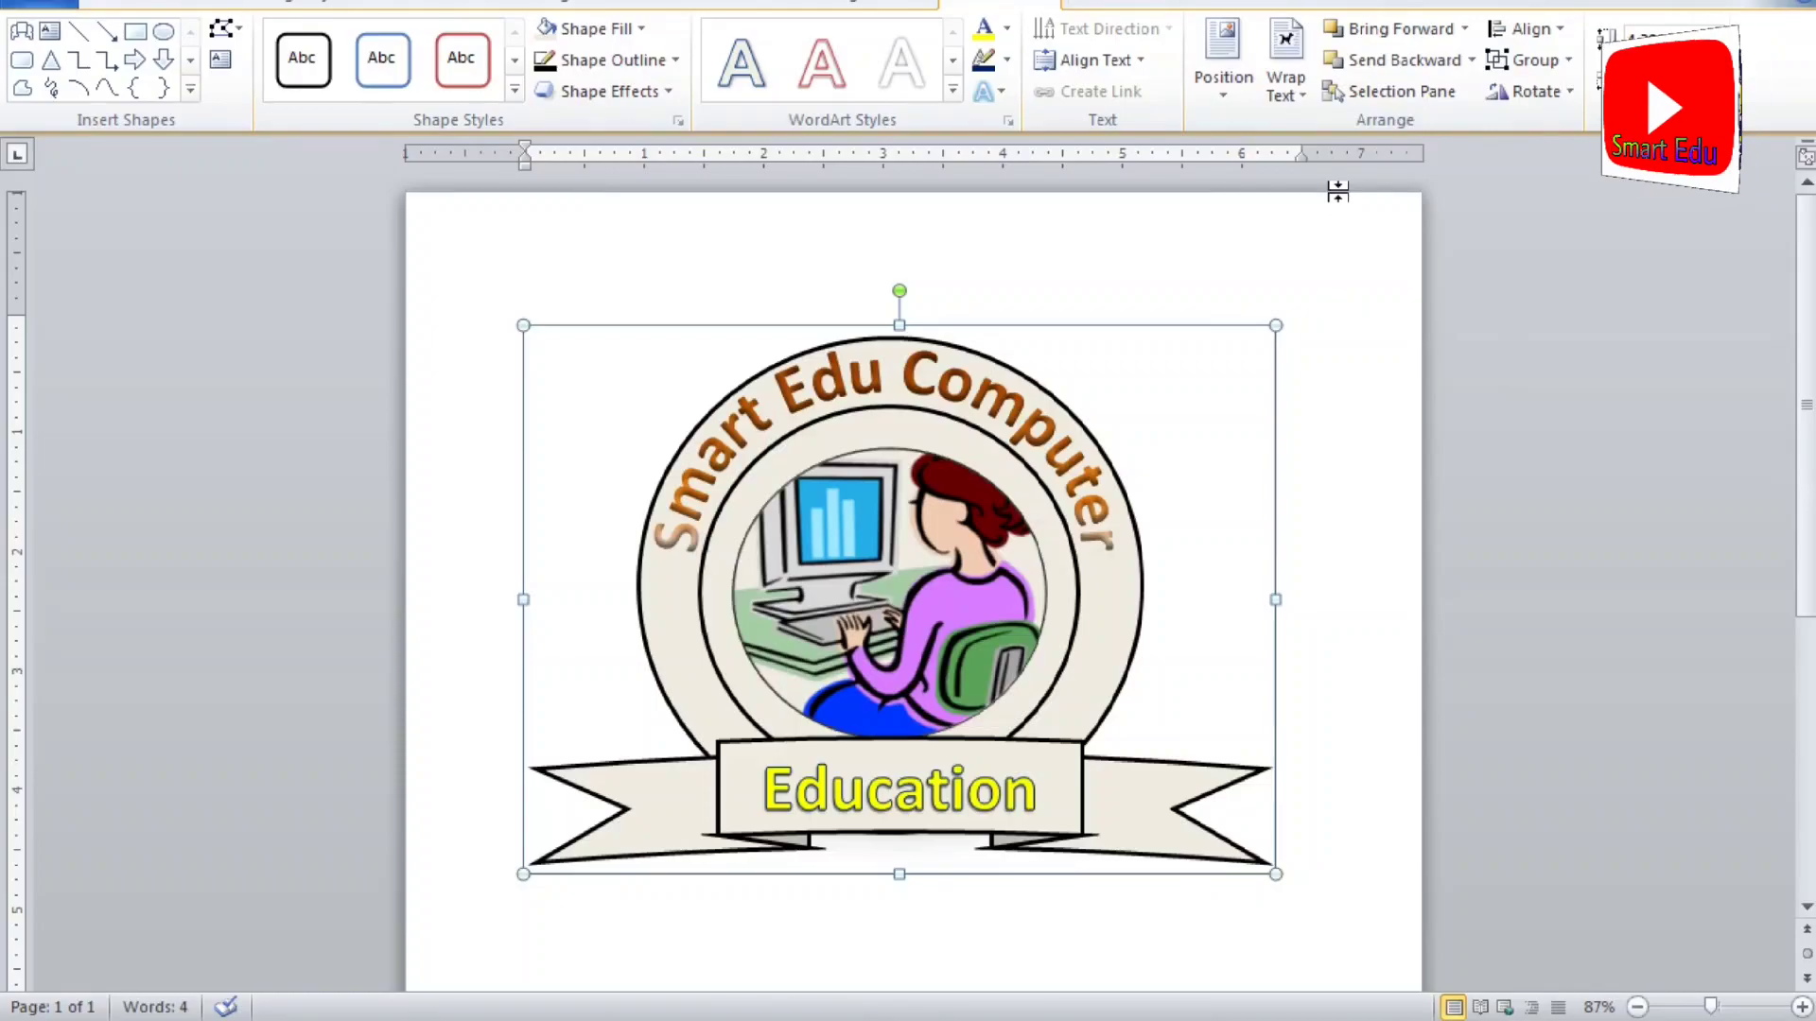
# Deselect the finished Smart Edu Computer logo and switch to the blank Document2.
pyautogui.click(1716, 530)
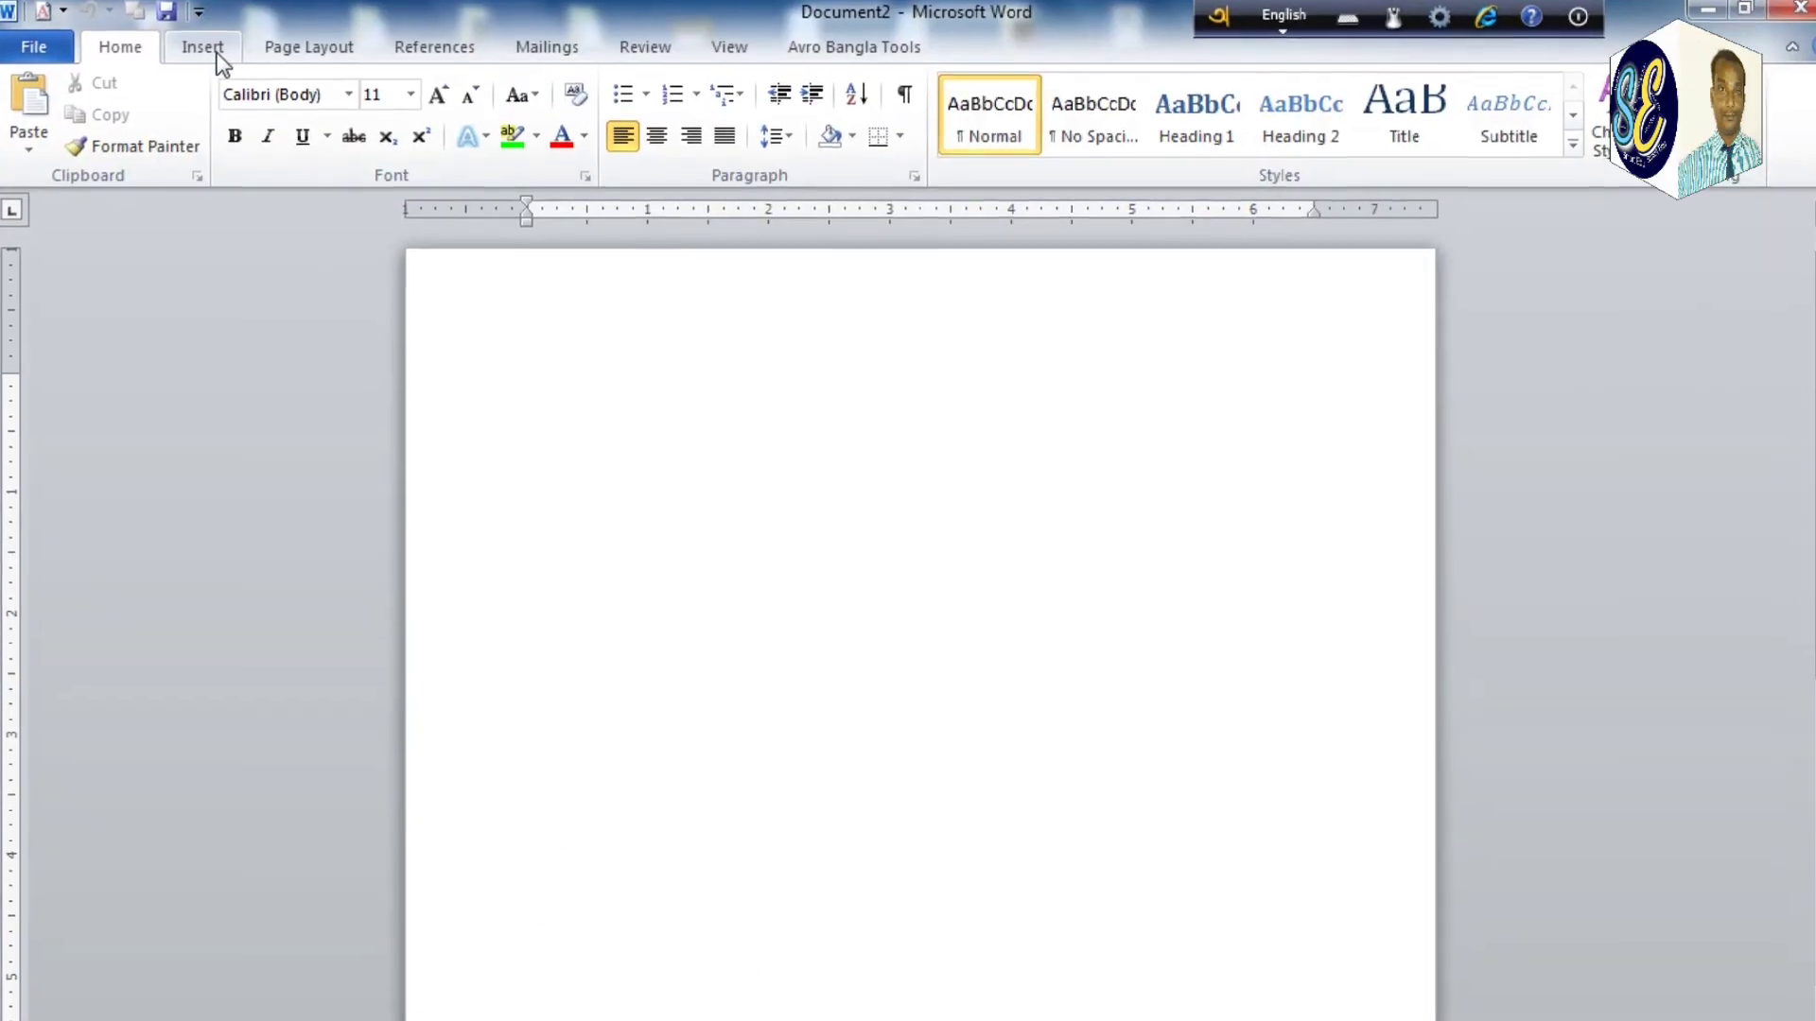
# Draw an oval circle about 4 inches across near the top centre of the page.
pyautogui.click(198, 43)
pyautogui.click(416, 132)
pyautogui.click(519, 190)
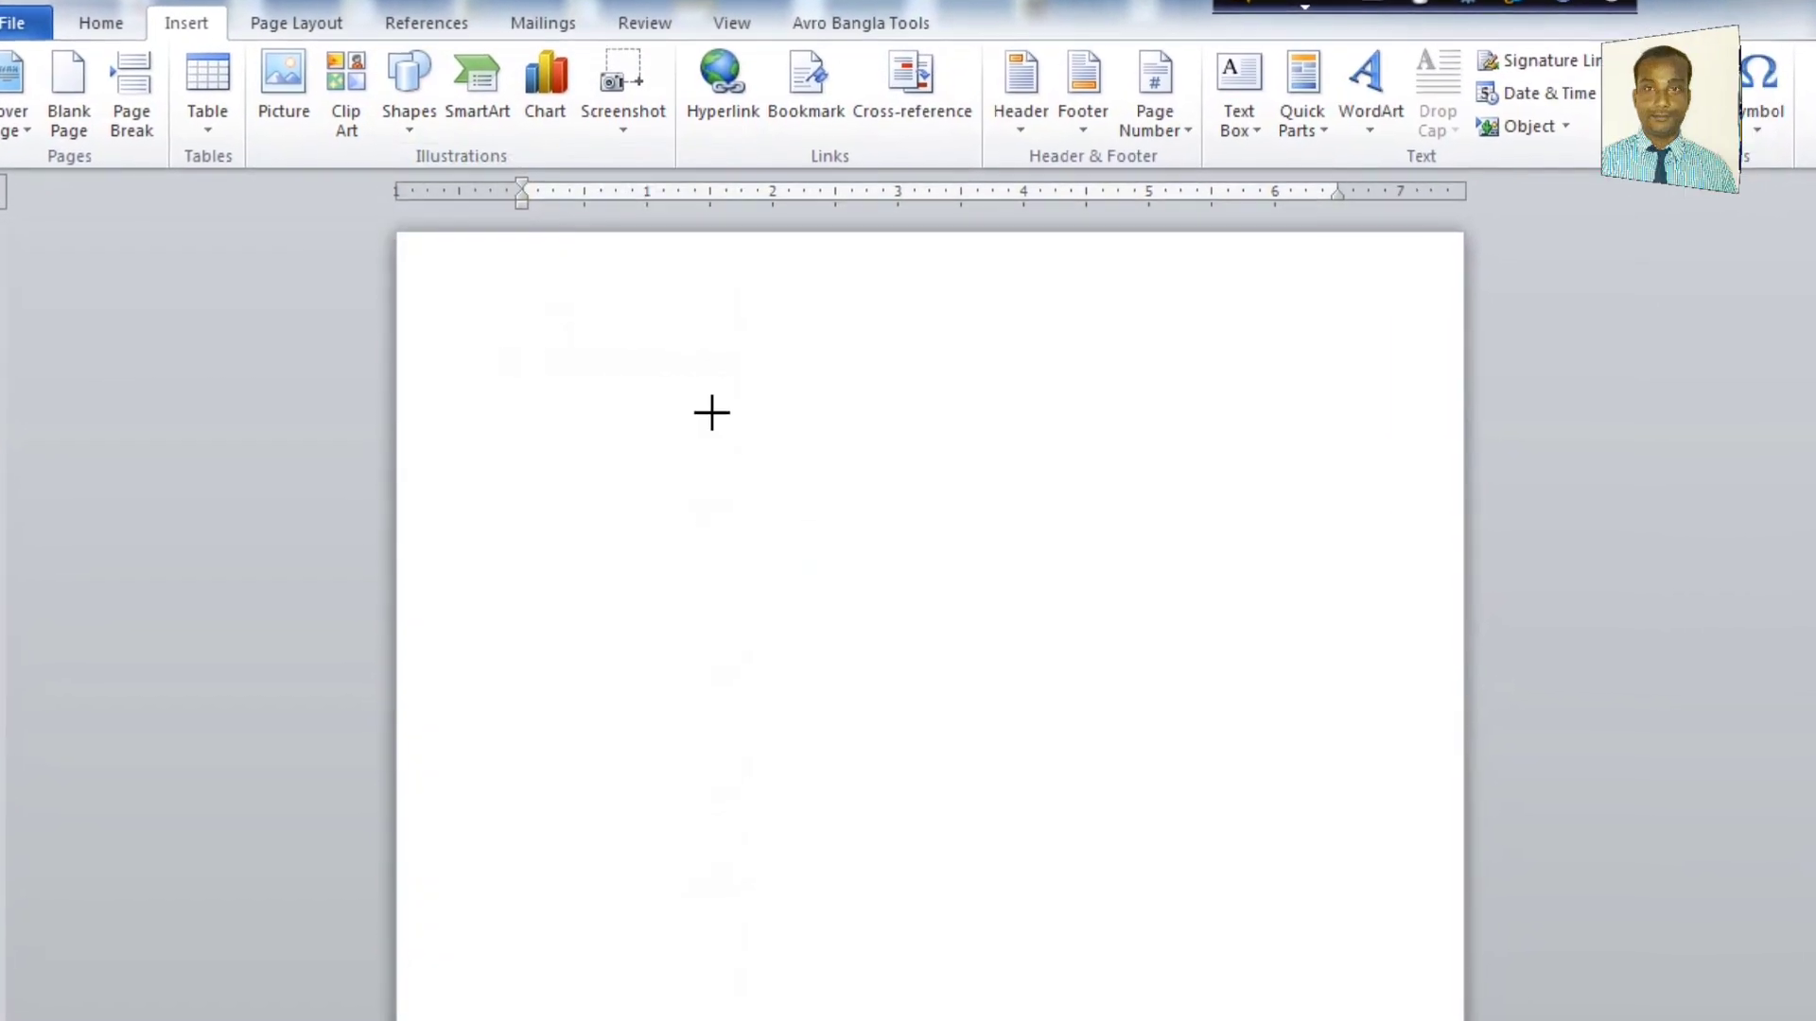
pyautogui.moveTo(709, 410)
pyautogui.mouseDown()
pyautogui.moveTo(945, 672)
pyautogui.moveTo(1246, 924)
pyautogui.mouseUp()
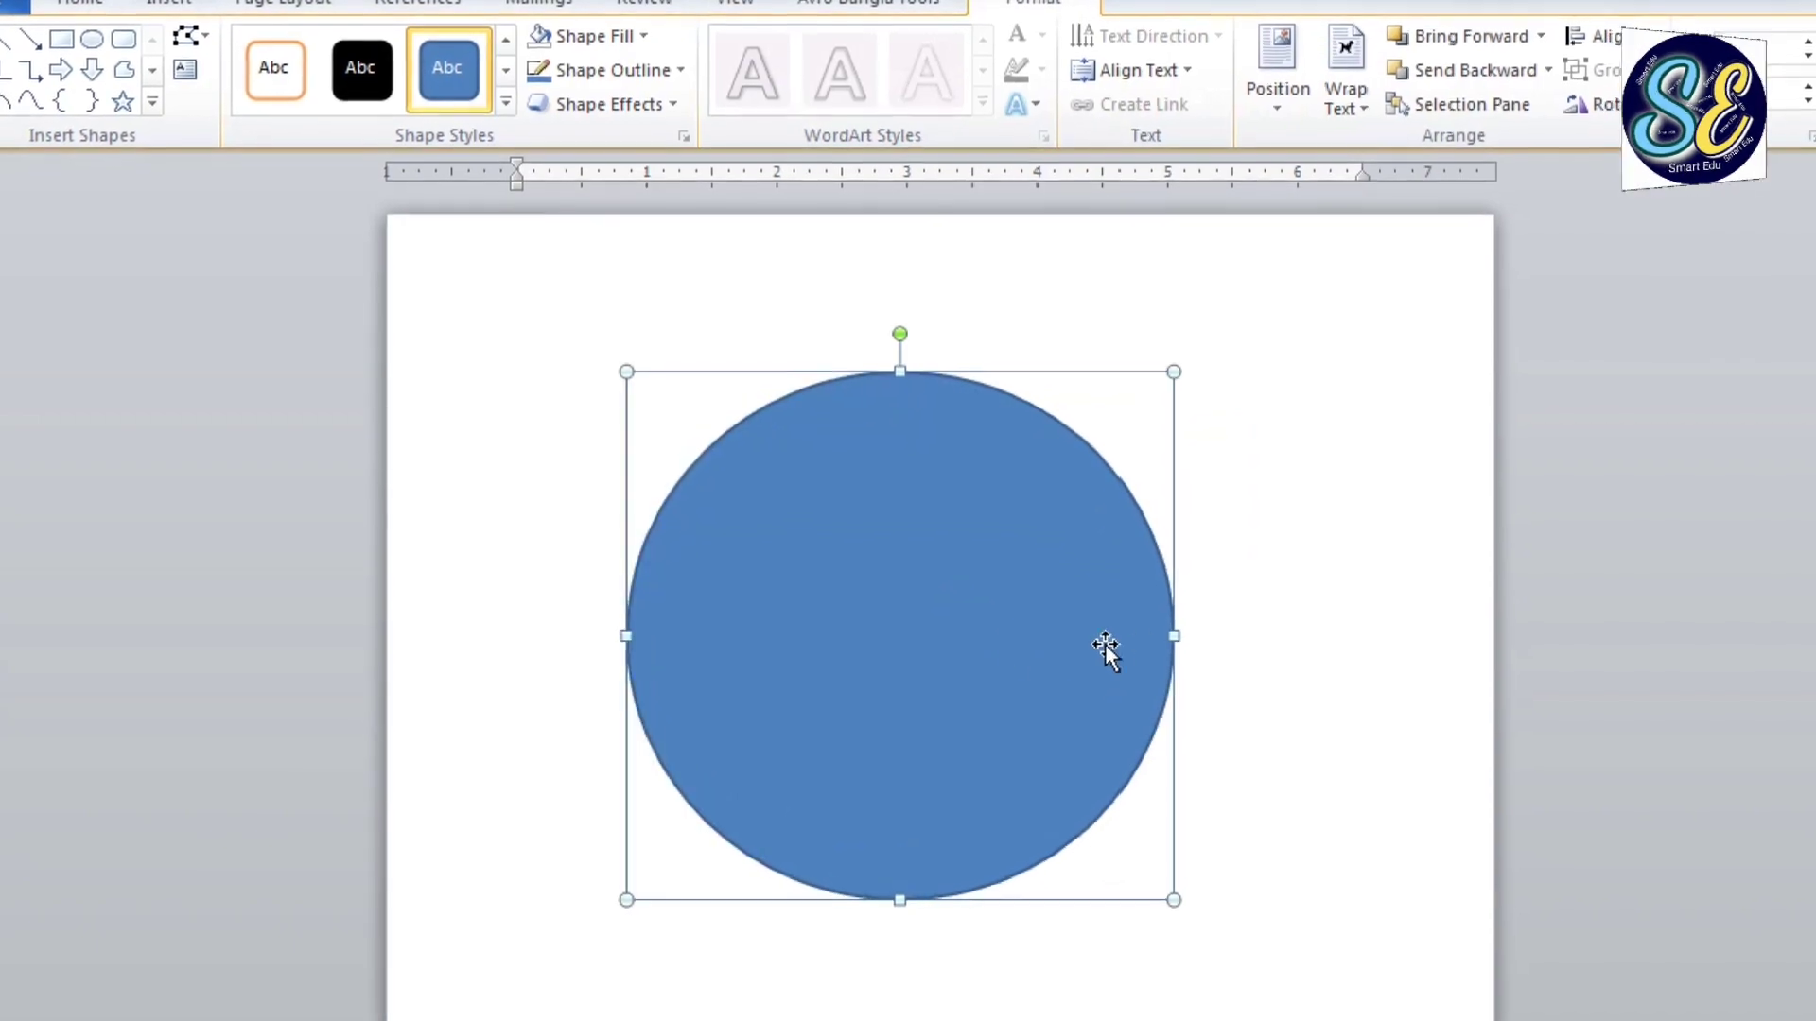
pyautogui.moveTo(1182, 635); pyautogui.dragTo(1199, 635)
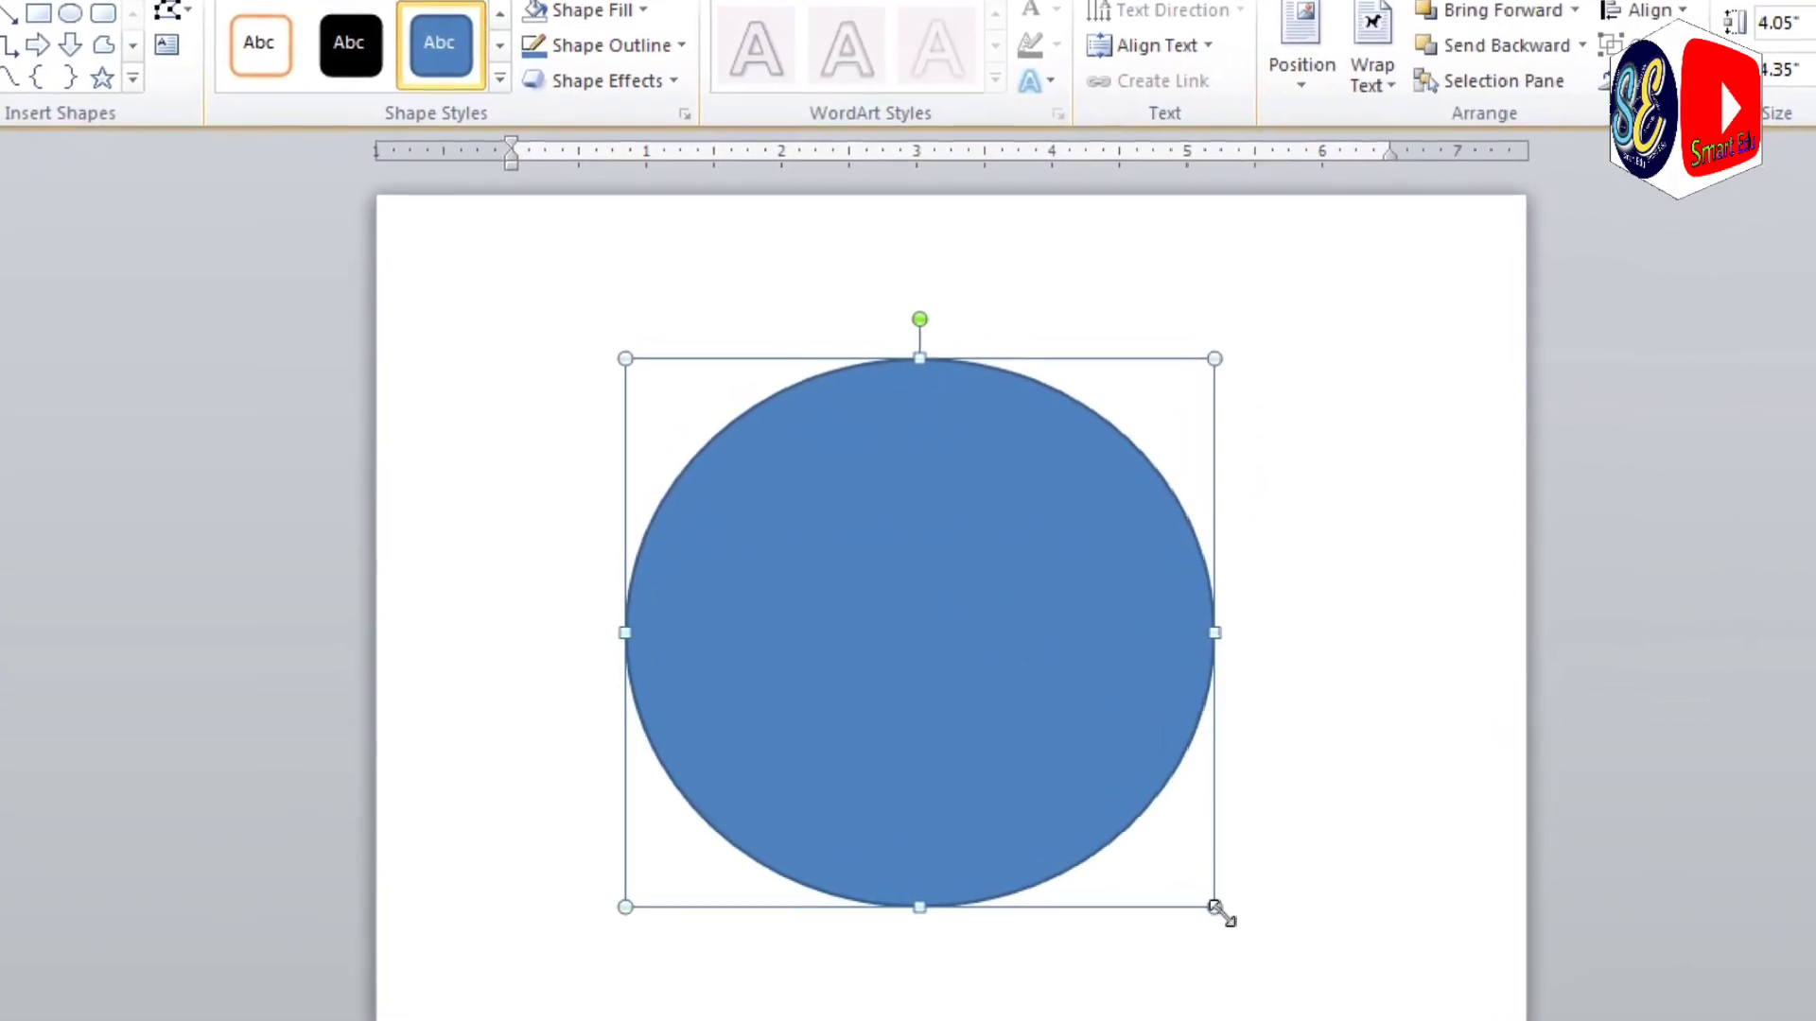
pyautogui.moveTo(1199, 902); pyautogui.dragTo(1162, 895)
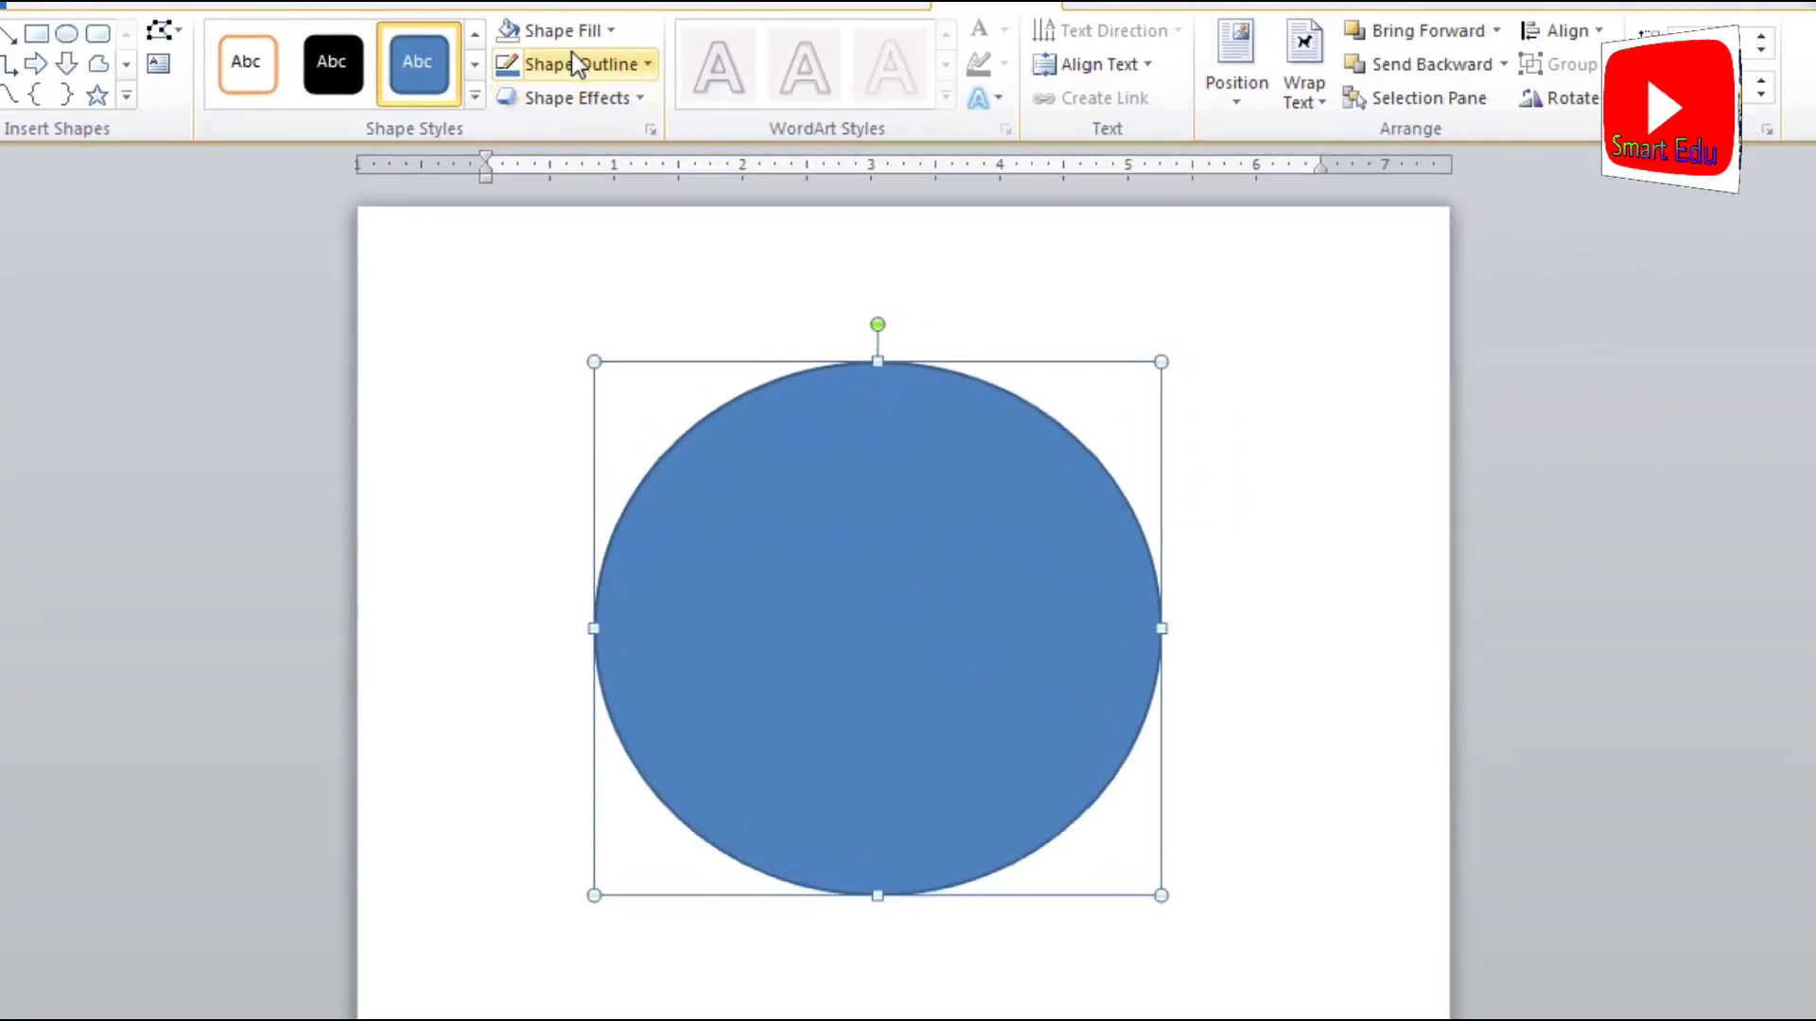
# Remove the circle's fill and give it a black 2¼ pt outline.
pyautogui.click(610, 30)
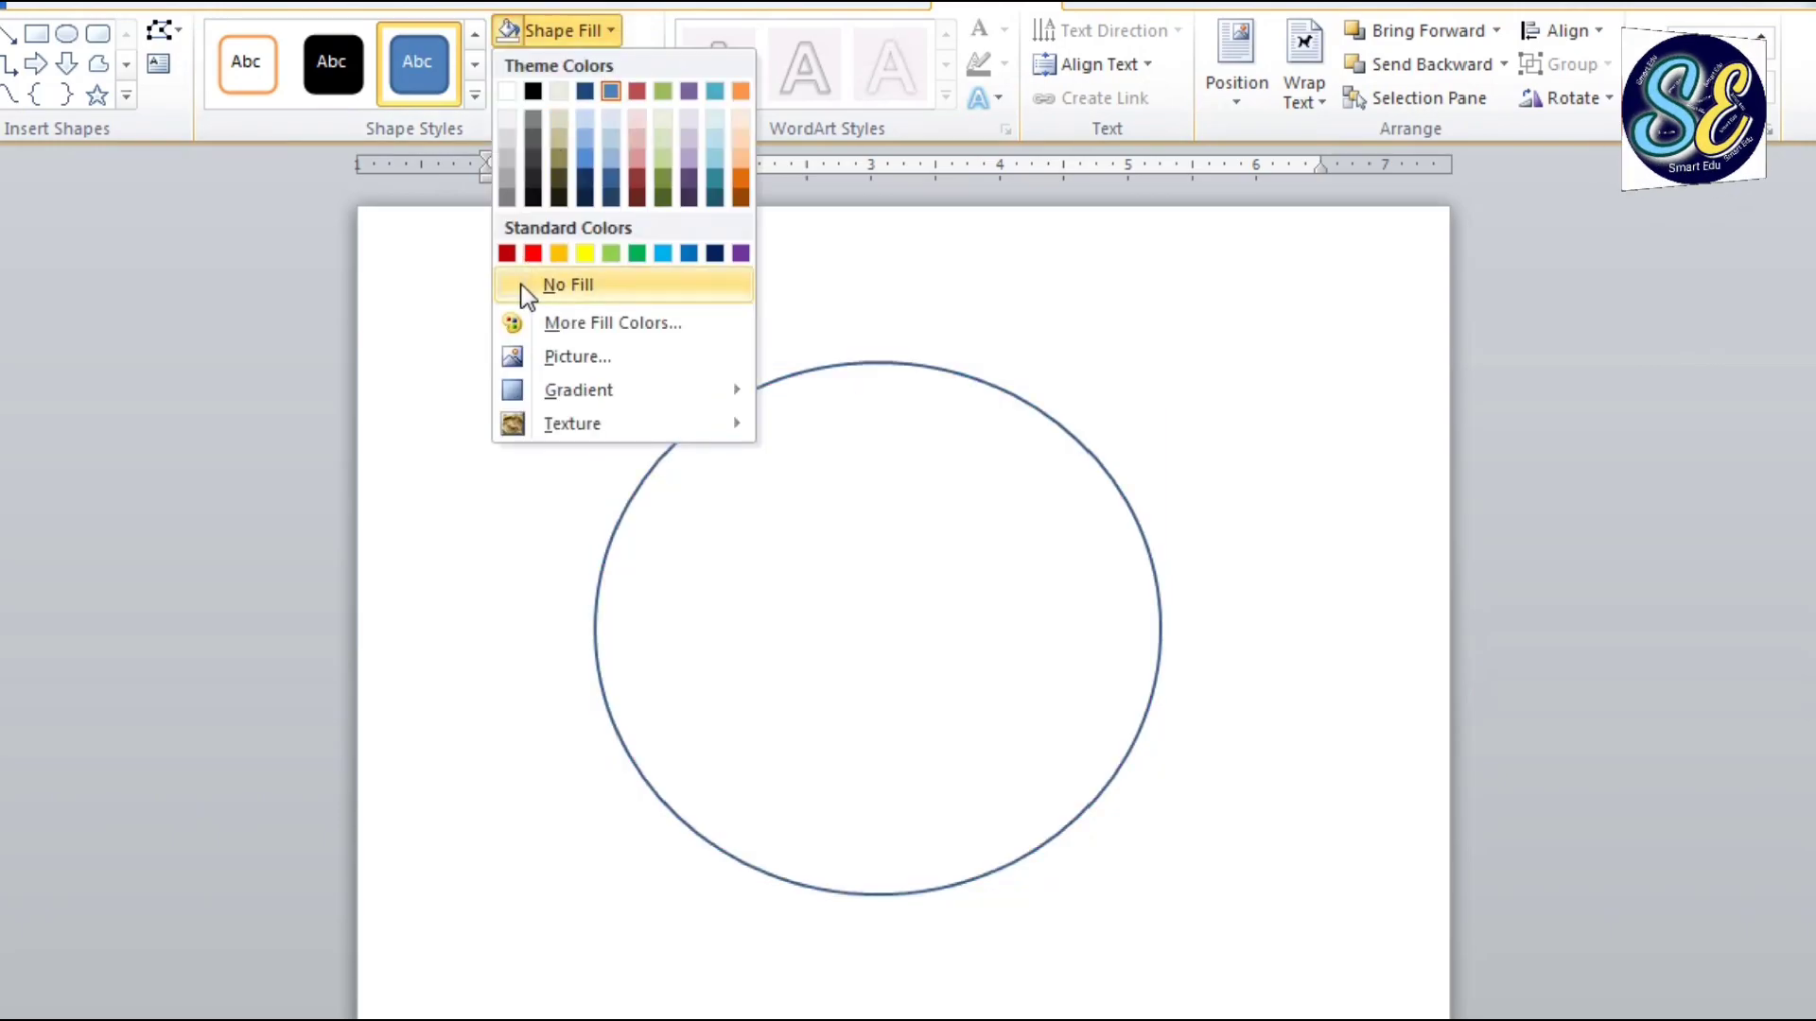
pyautogui.click(523, 284)
pyautogui.click(523, 284)
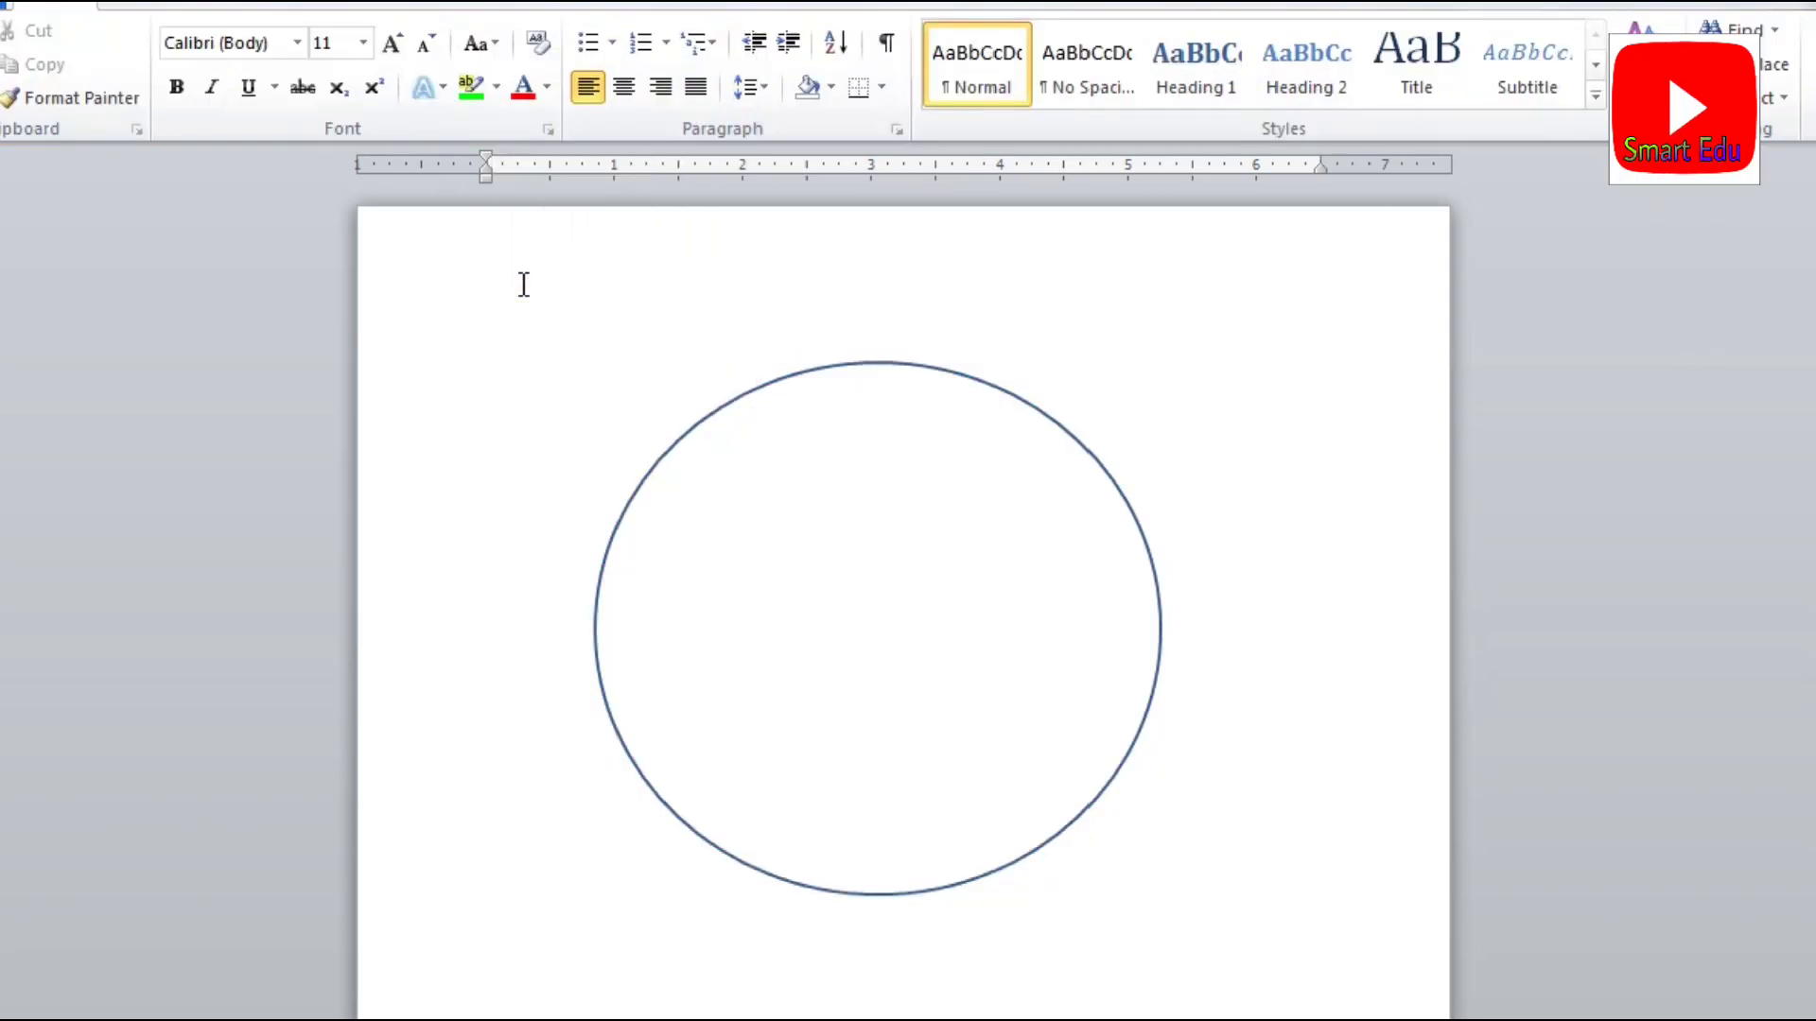
pyautogui.click(810, 380)
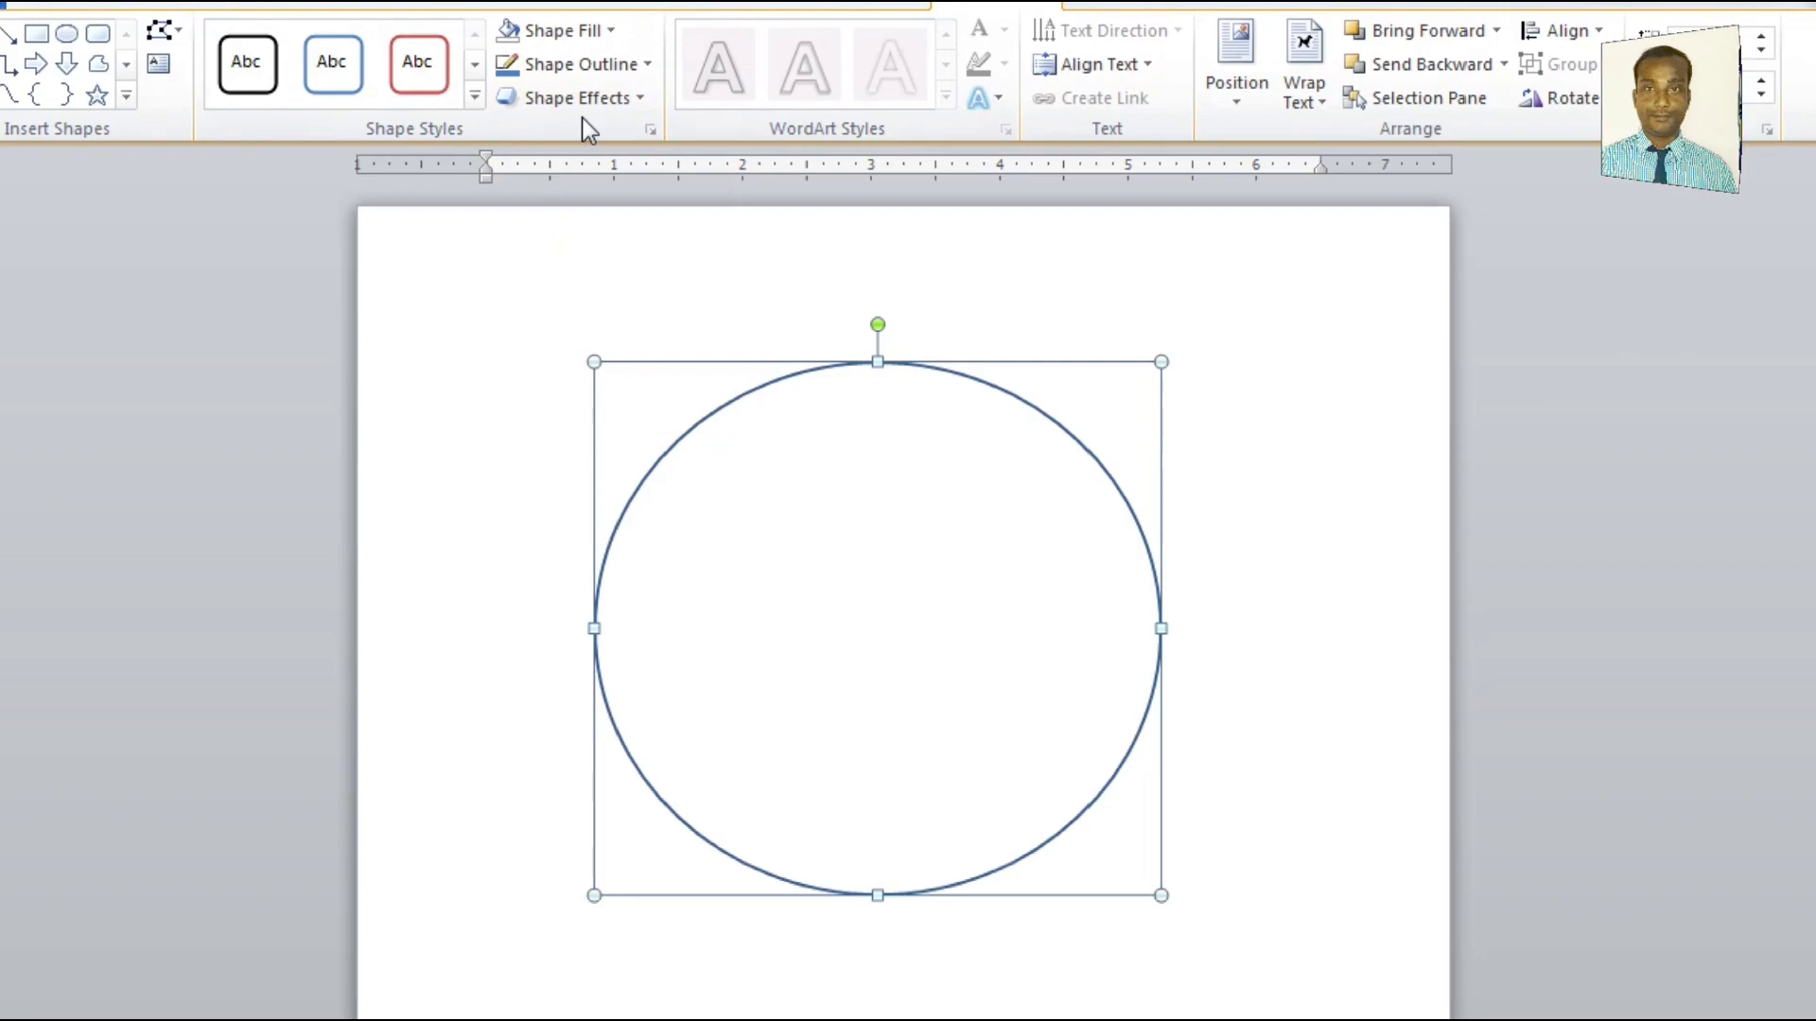
pyautogui.click(647, 64)
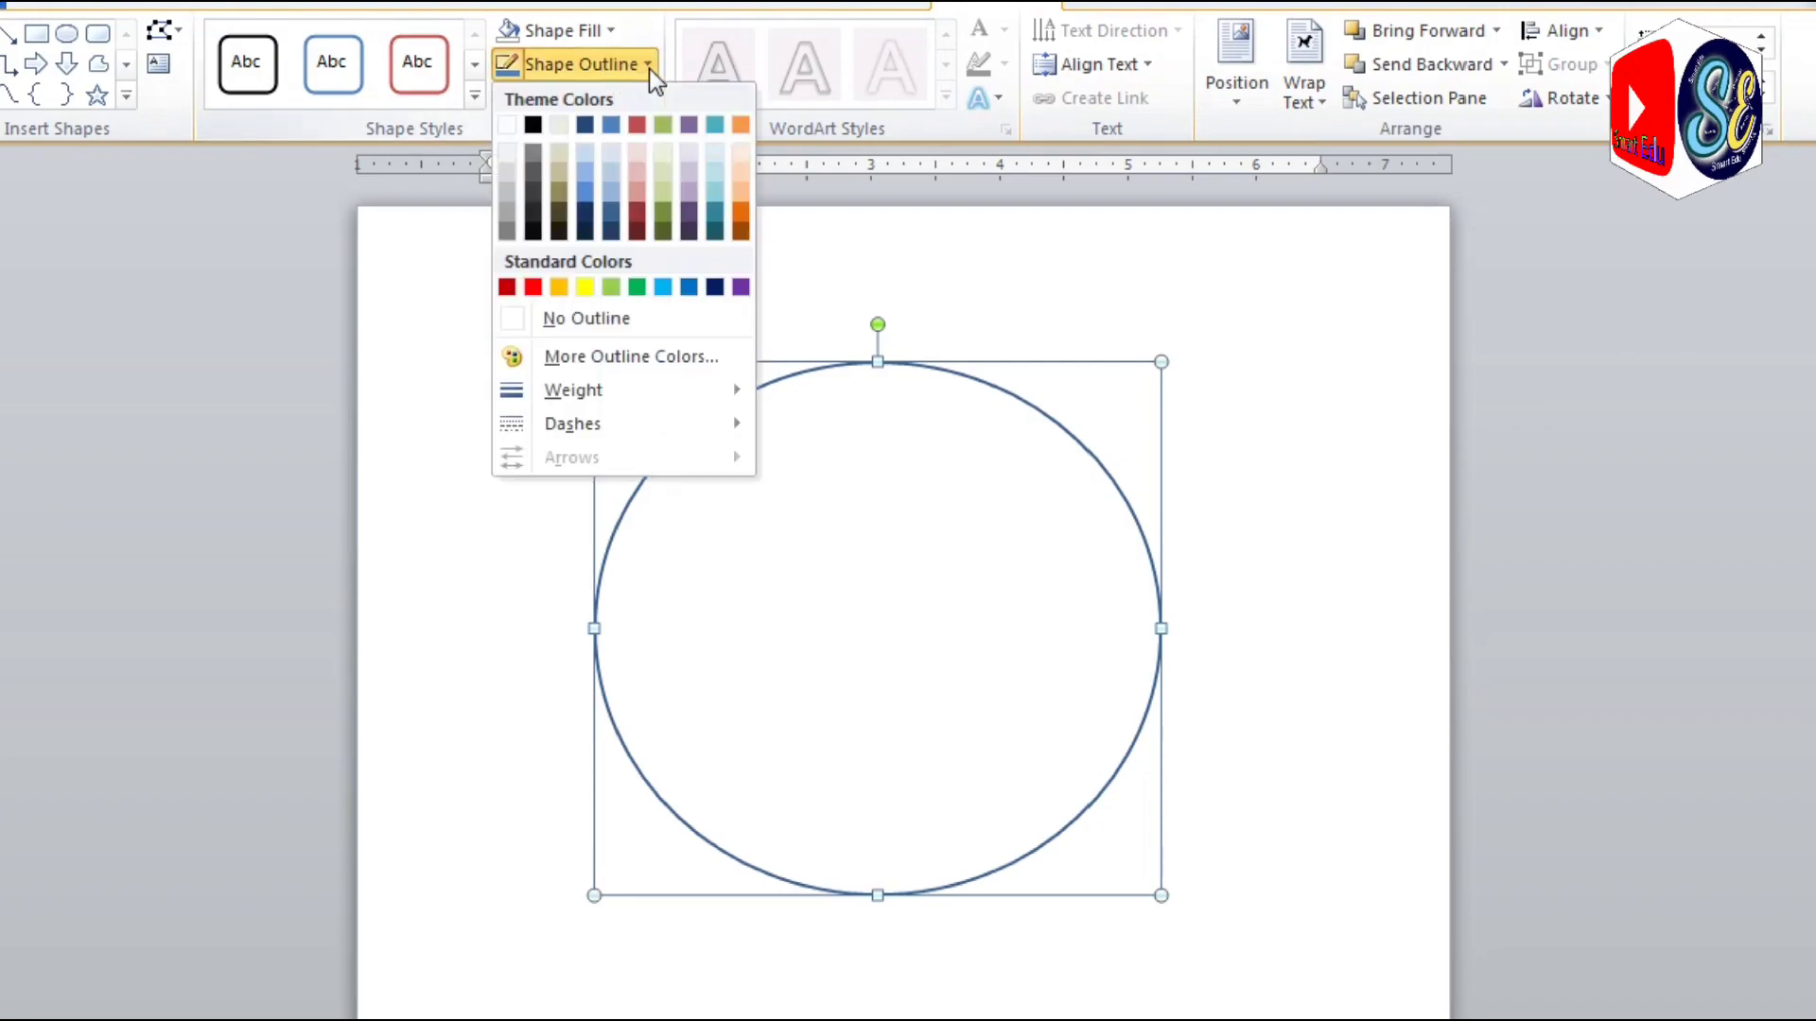
pyautogui.click(535, 124)
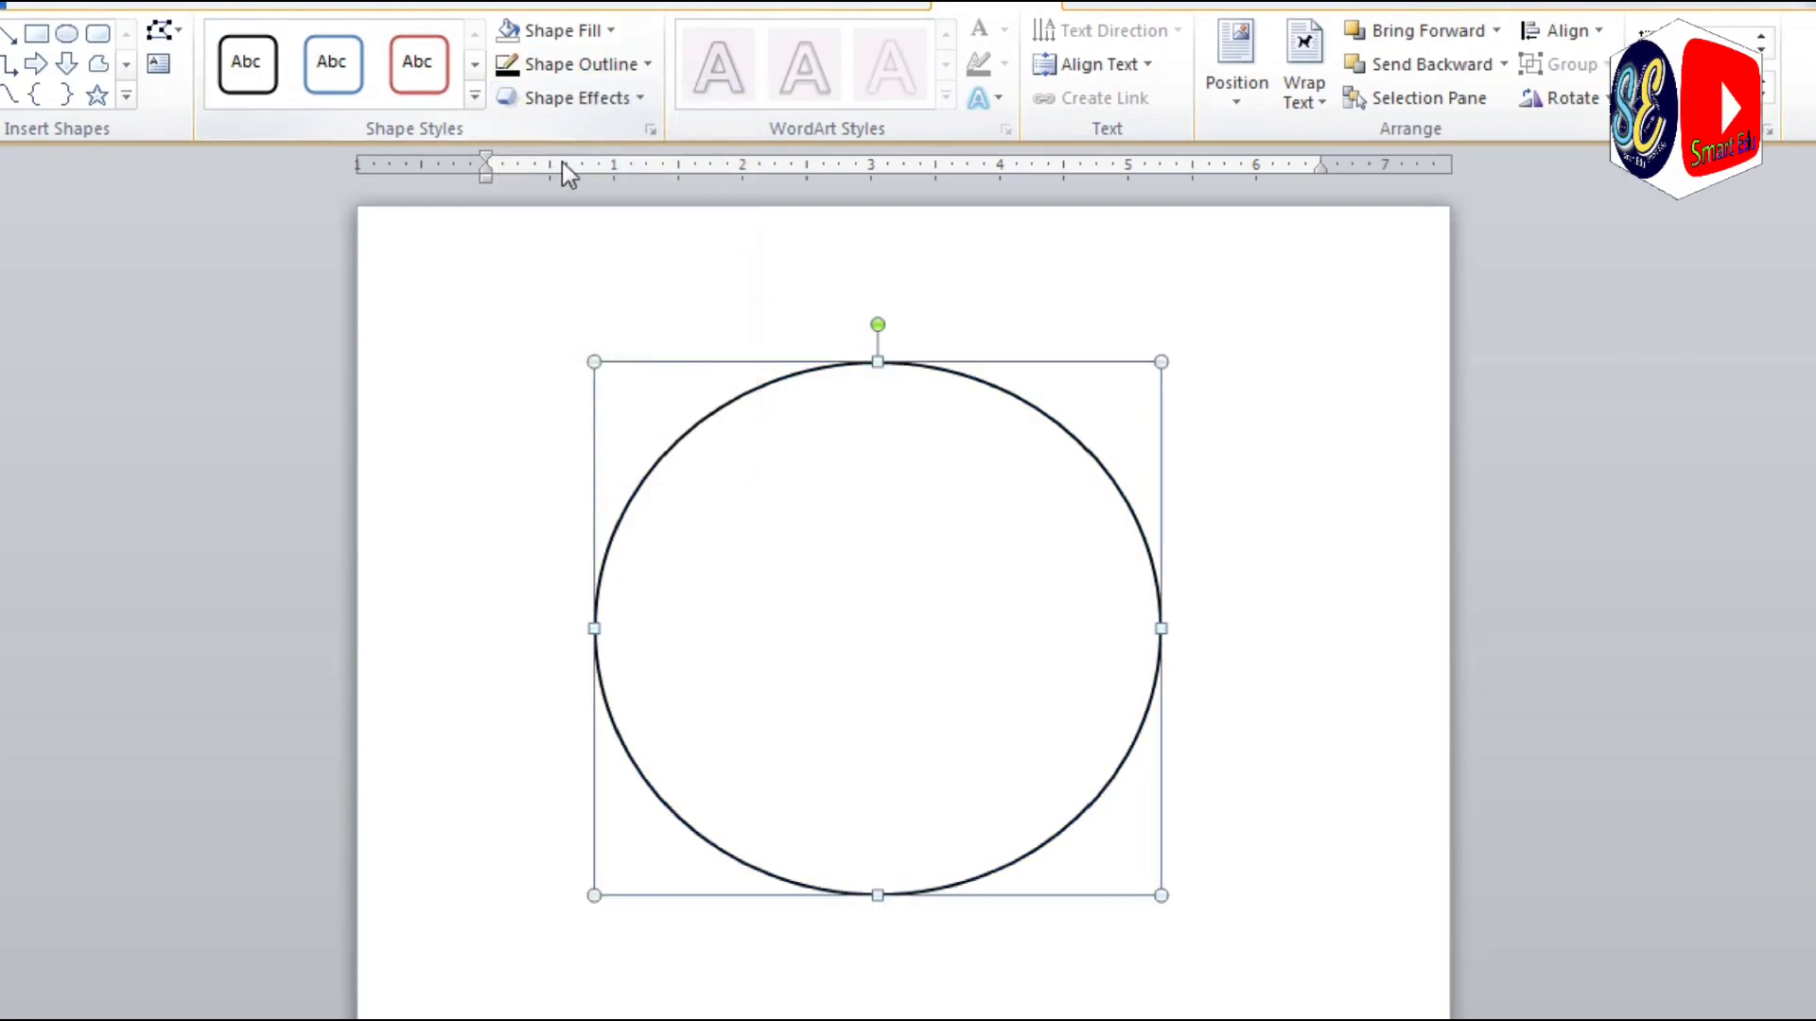
pyautogui.click(566, 64)
pyautogui.moveTo(573, 389)
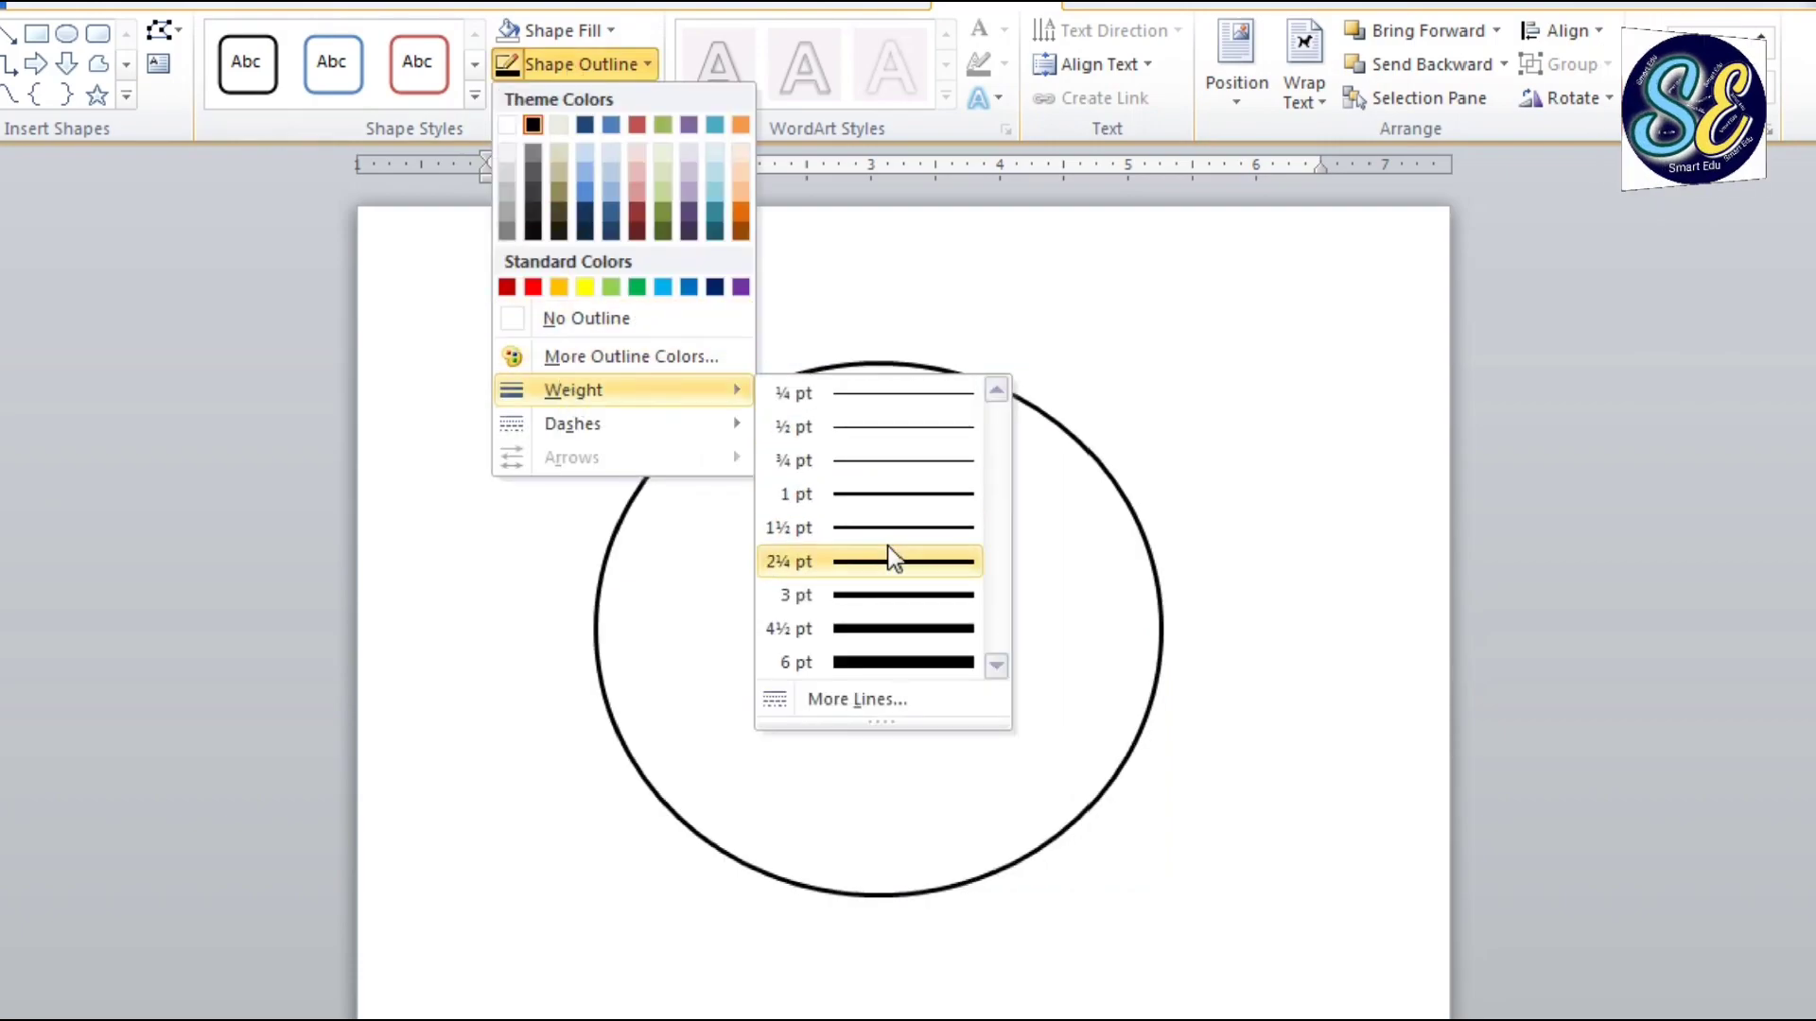
pyautogui.click(889, 558)
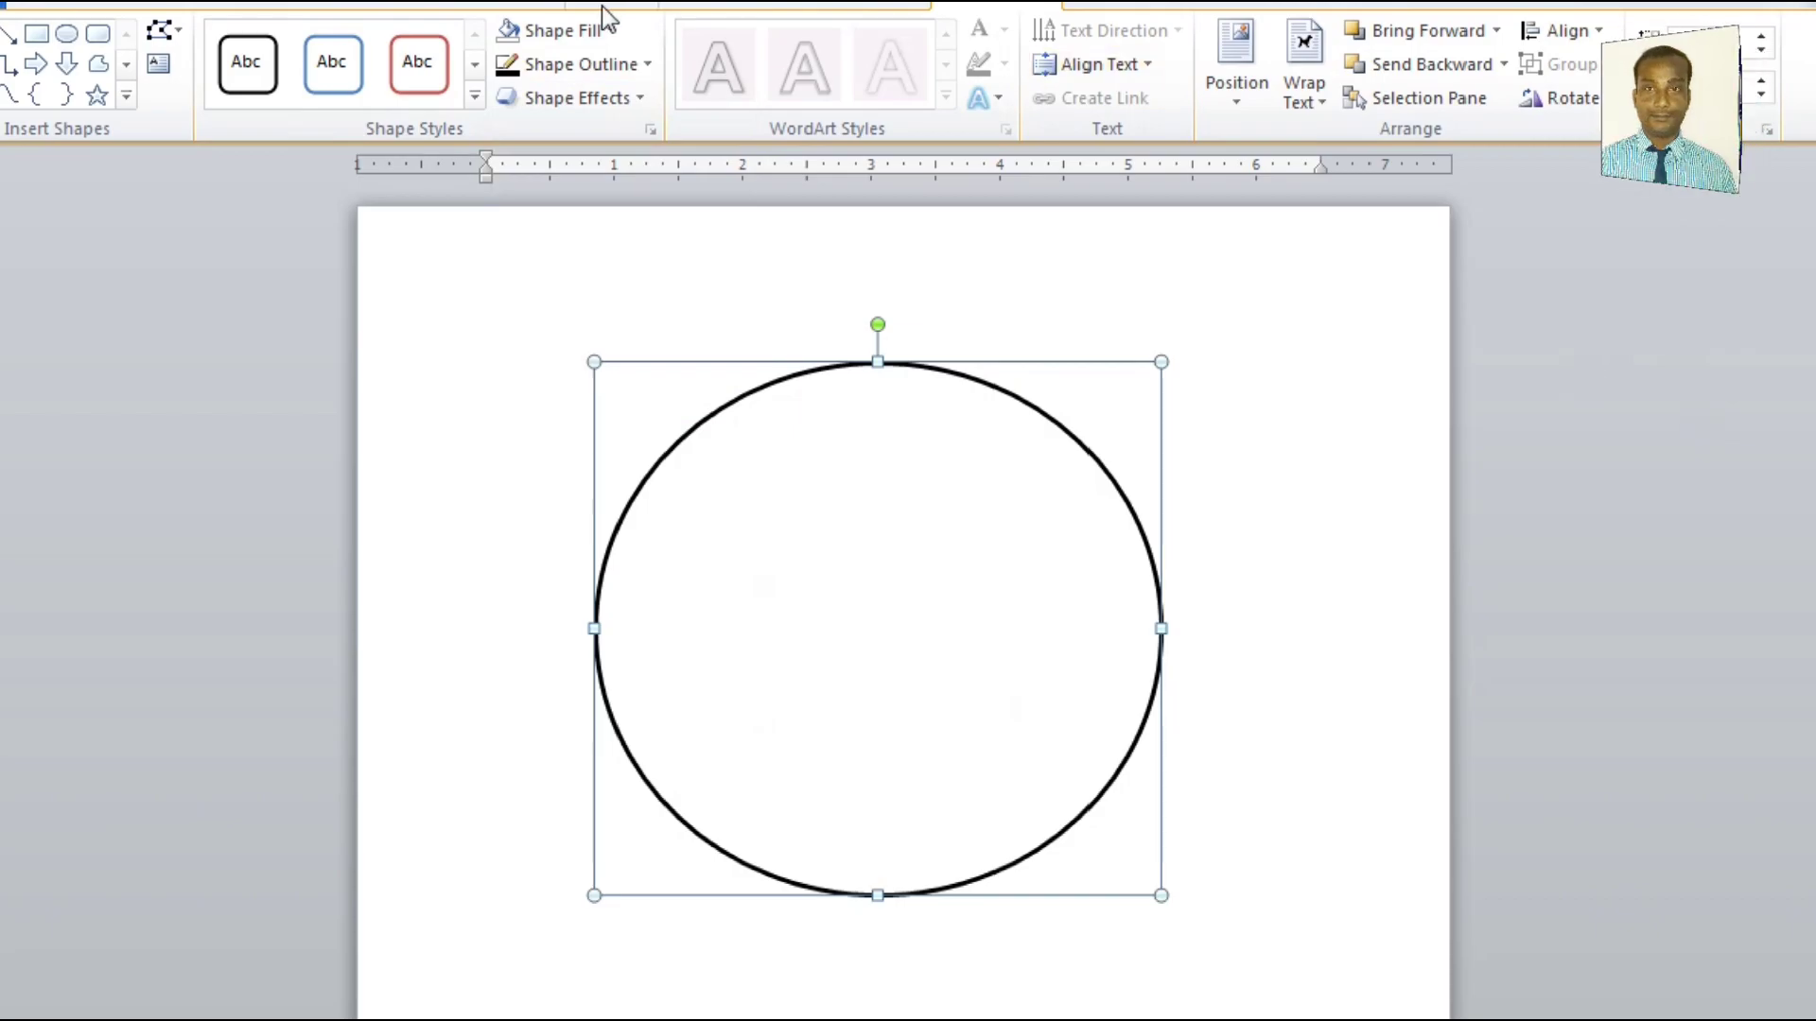
pyautogui.click(167, 7)
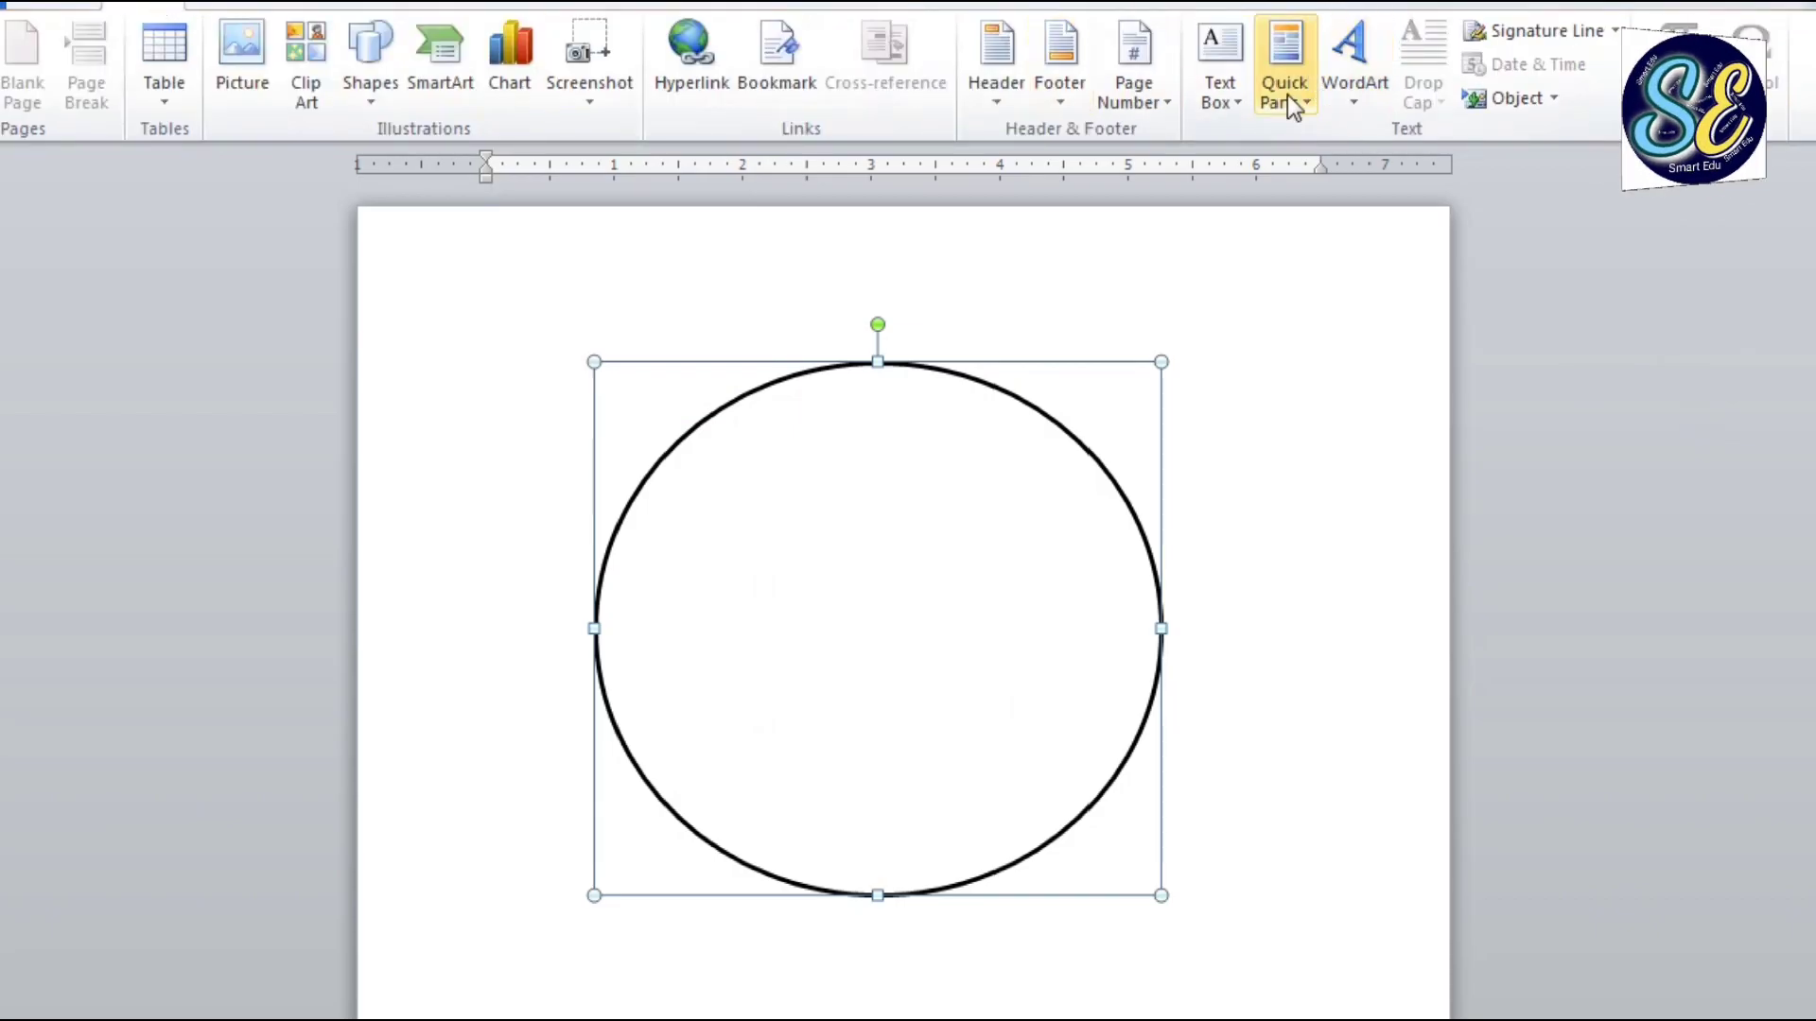
# Add orange WordArt reading 'Smart Edu Computer' and enlarge it to 48 pt.
pyautogui.click(1354, 99)
pyautogui.click(1448, 413)
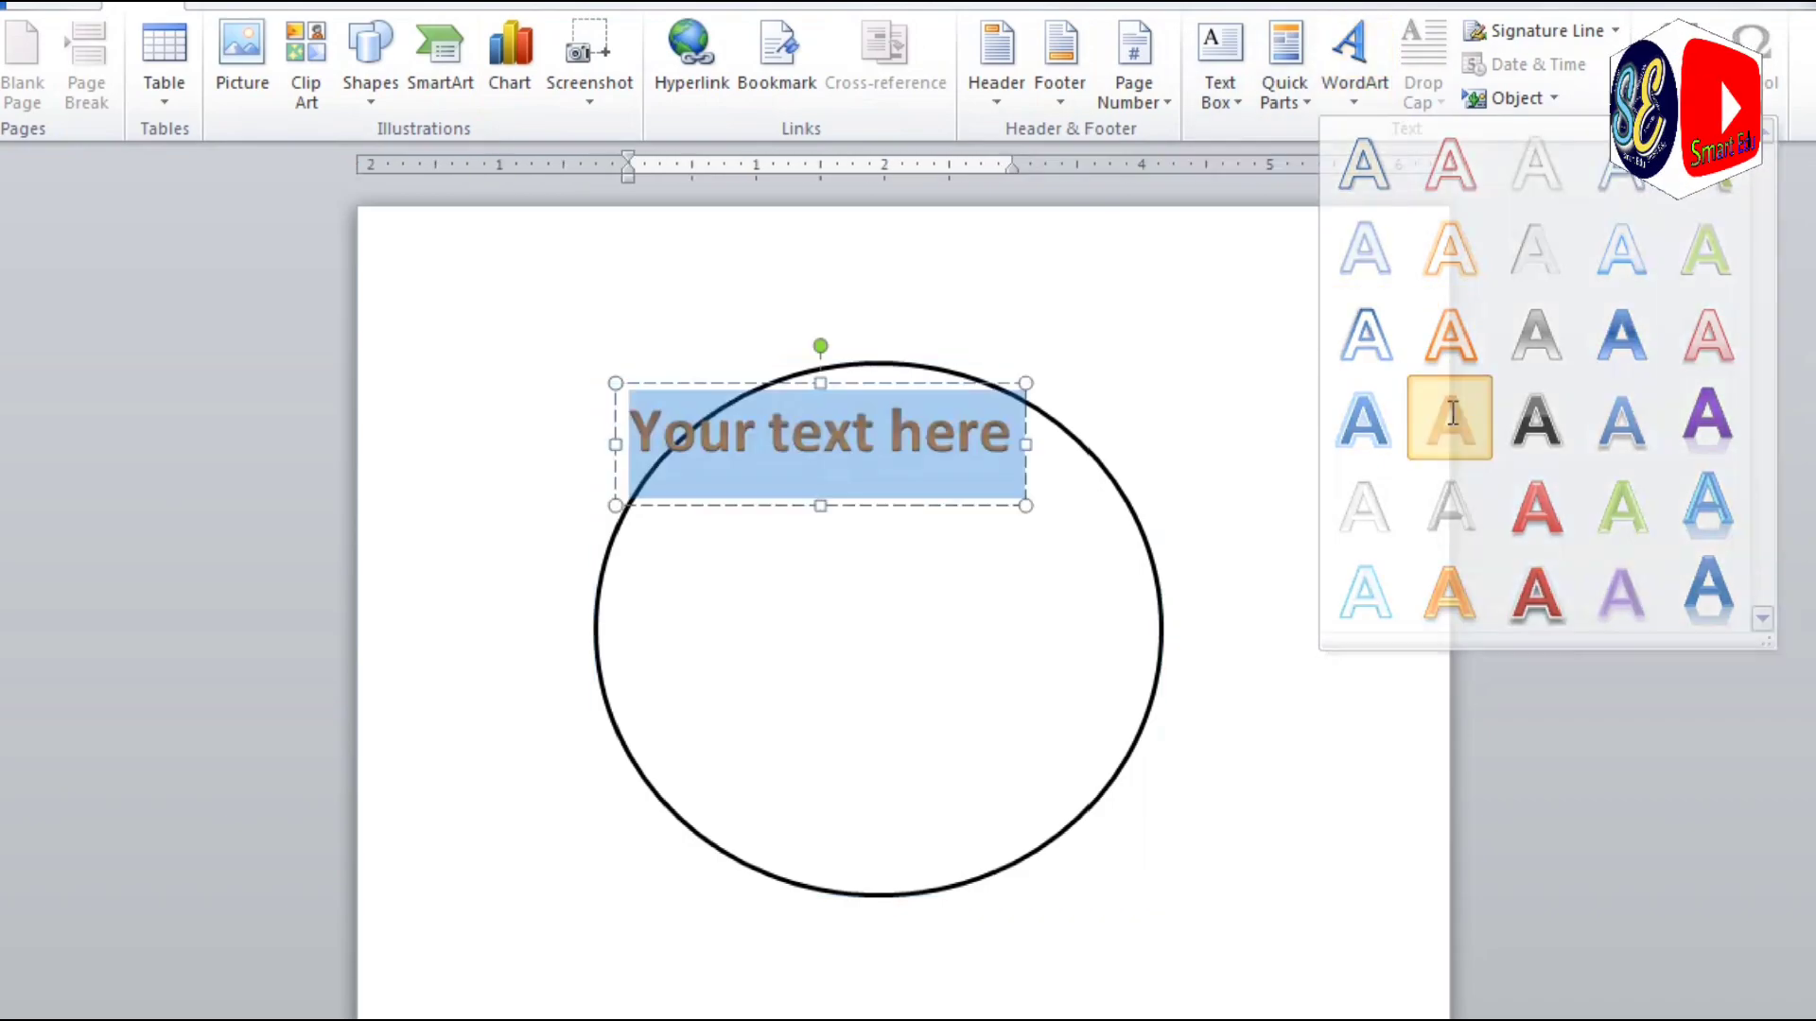
pyautogui.write('Smart Edu Computer')
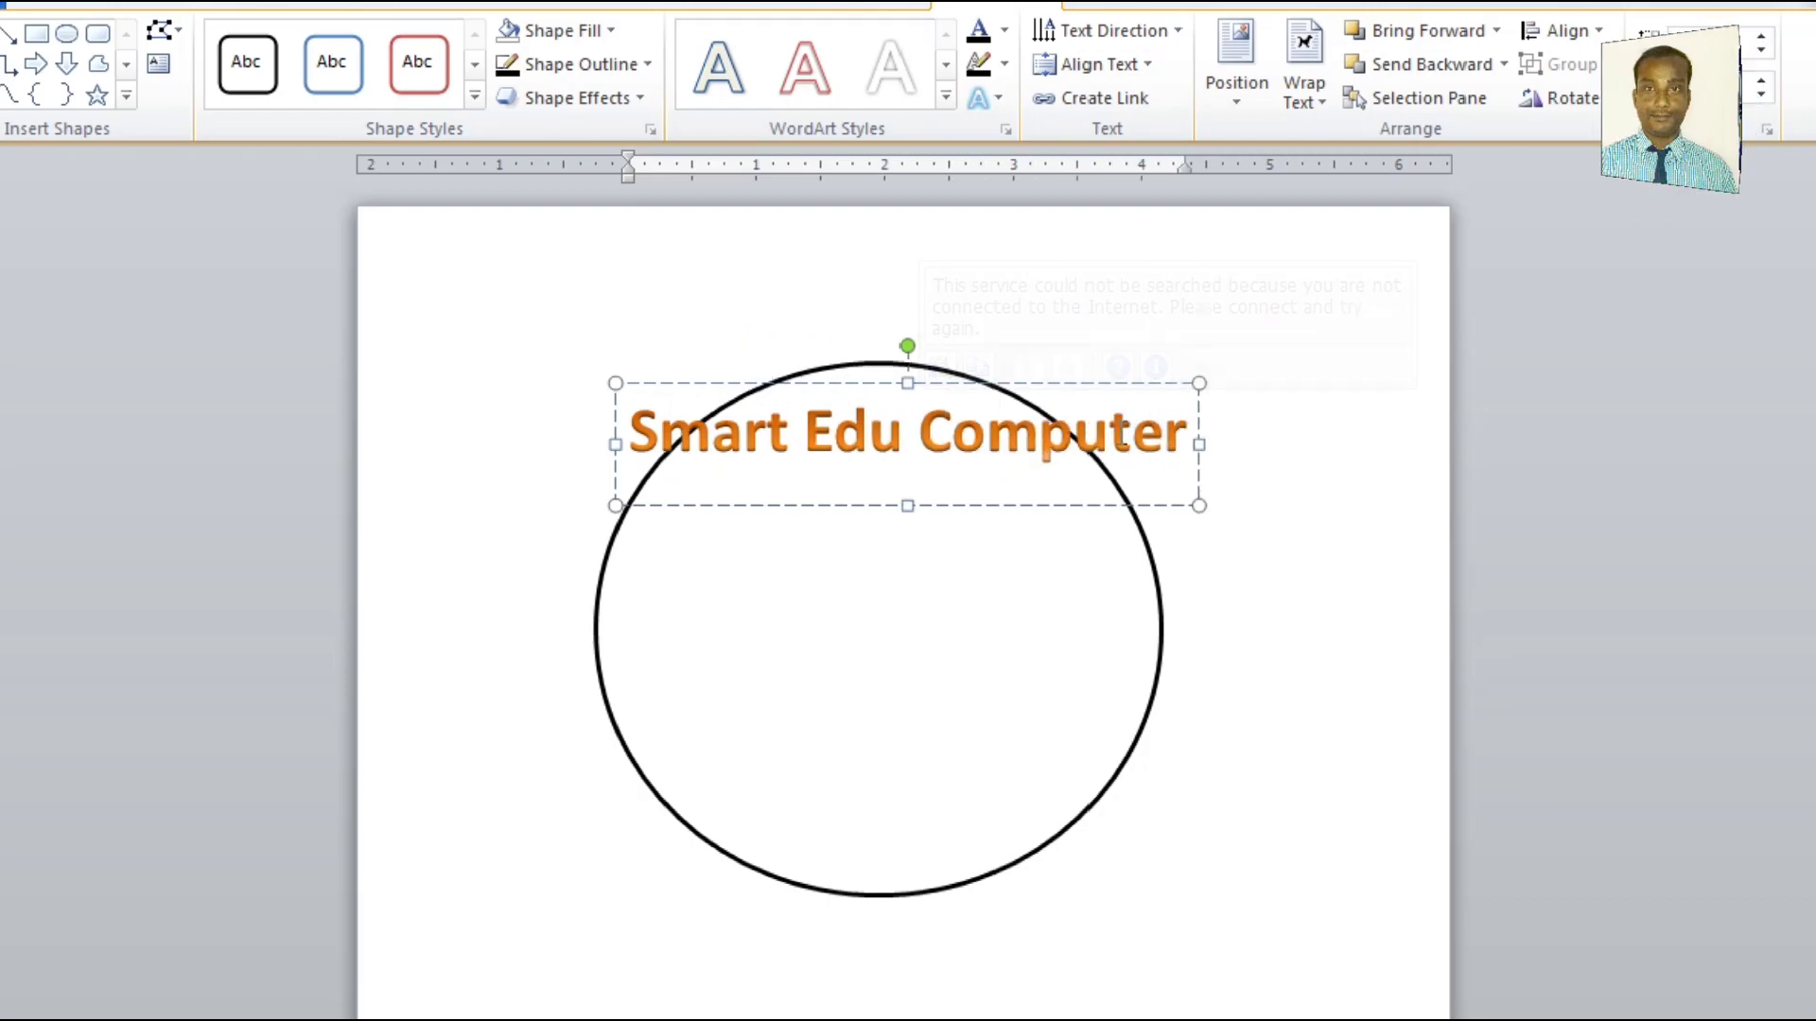
pyautogui.moveTo(1189, 435); pyautogui.dragTo(632, 442)
pyautogui.click(94, 4)
pyautogui.click(397, 43)
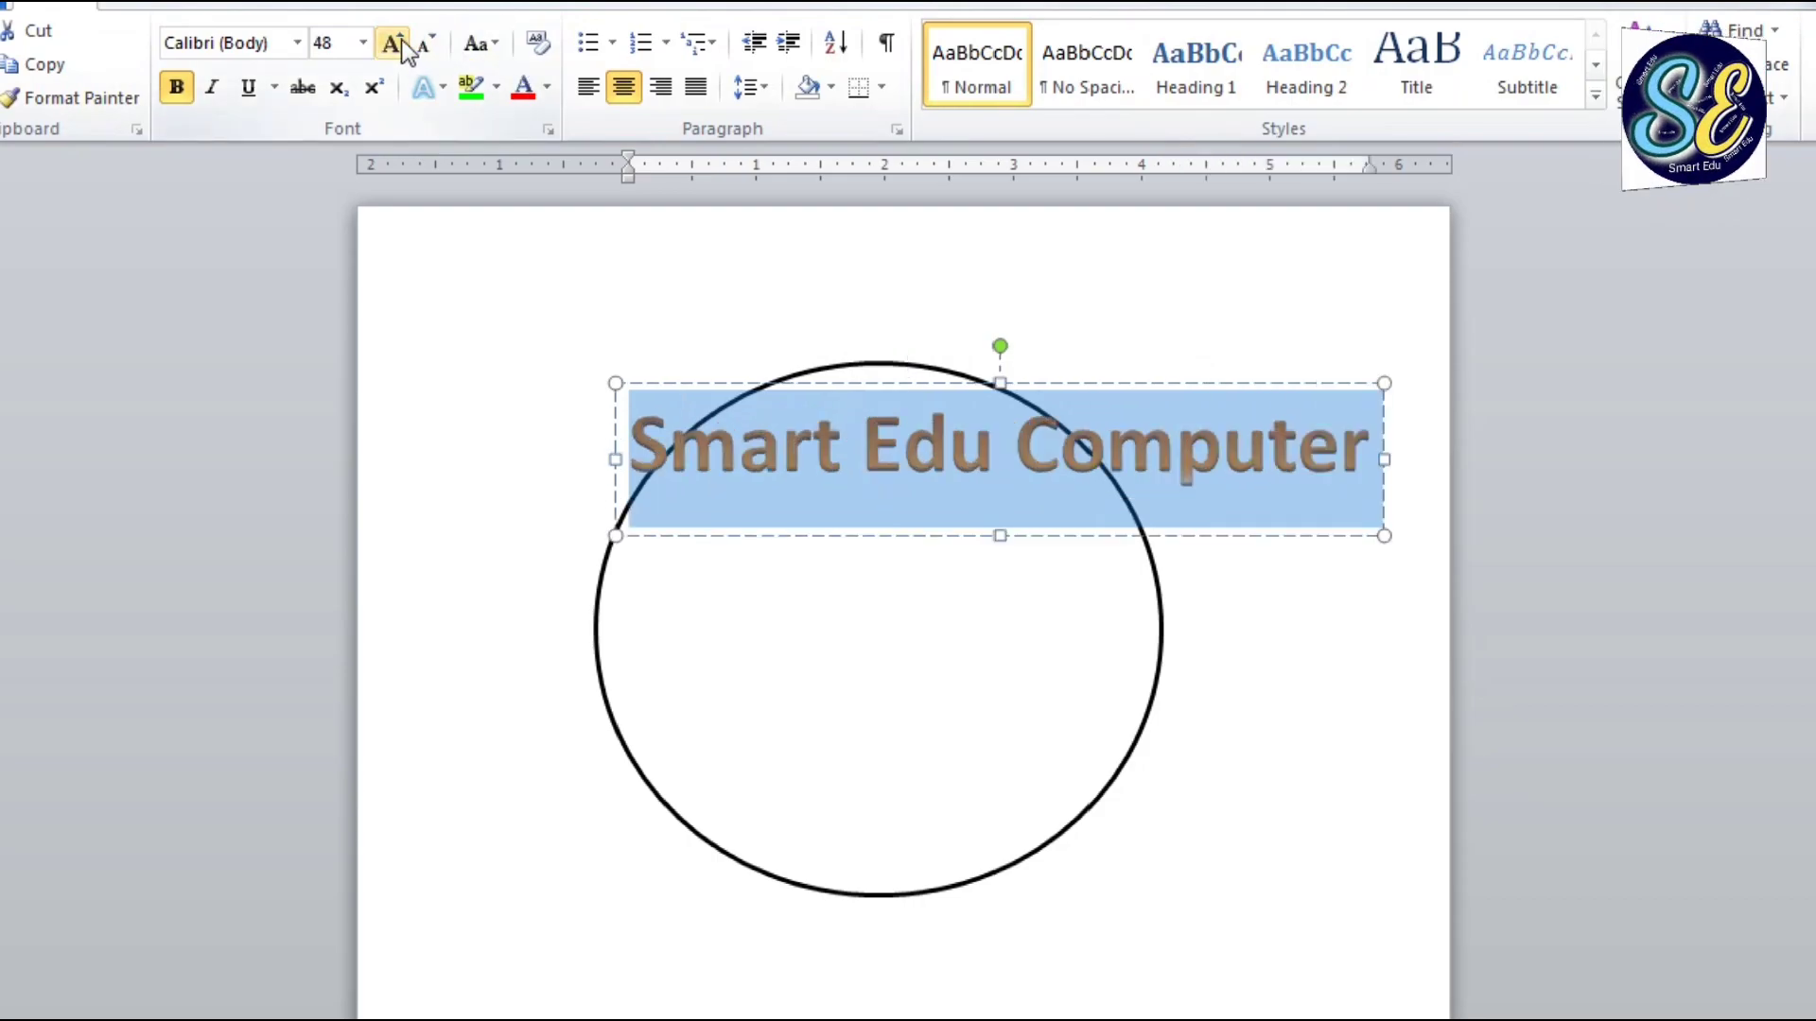
pyautogui.click(1014, 5)
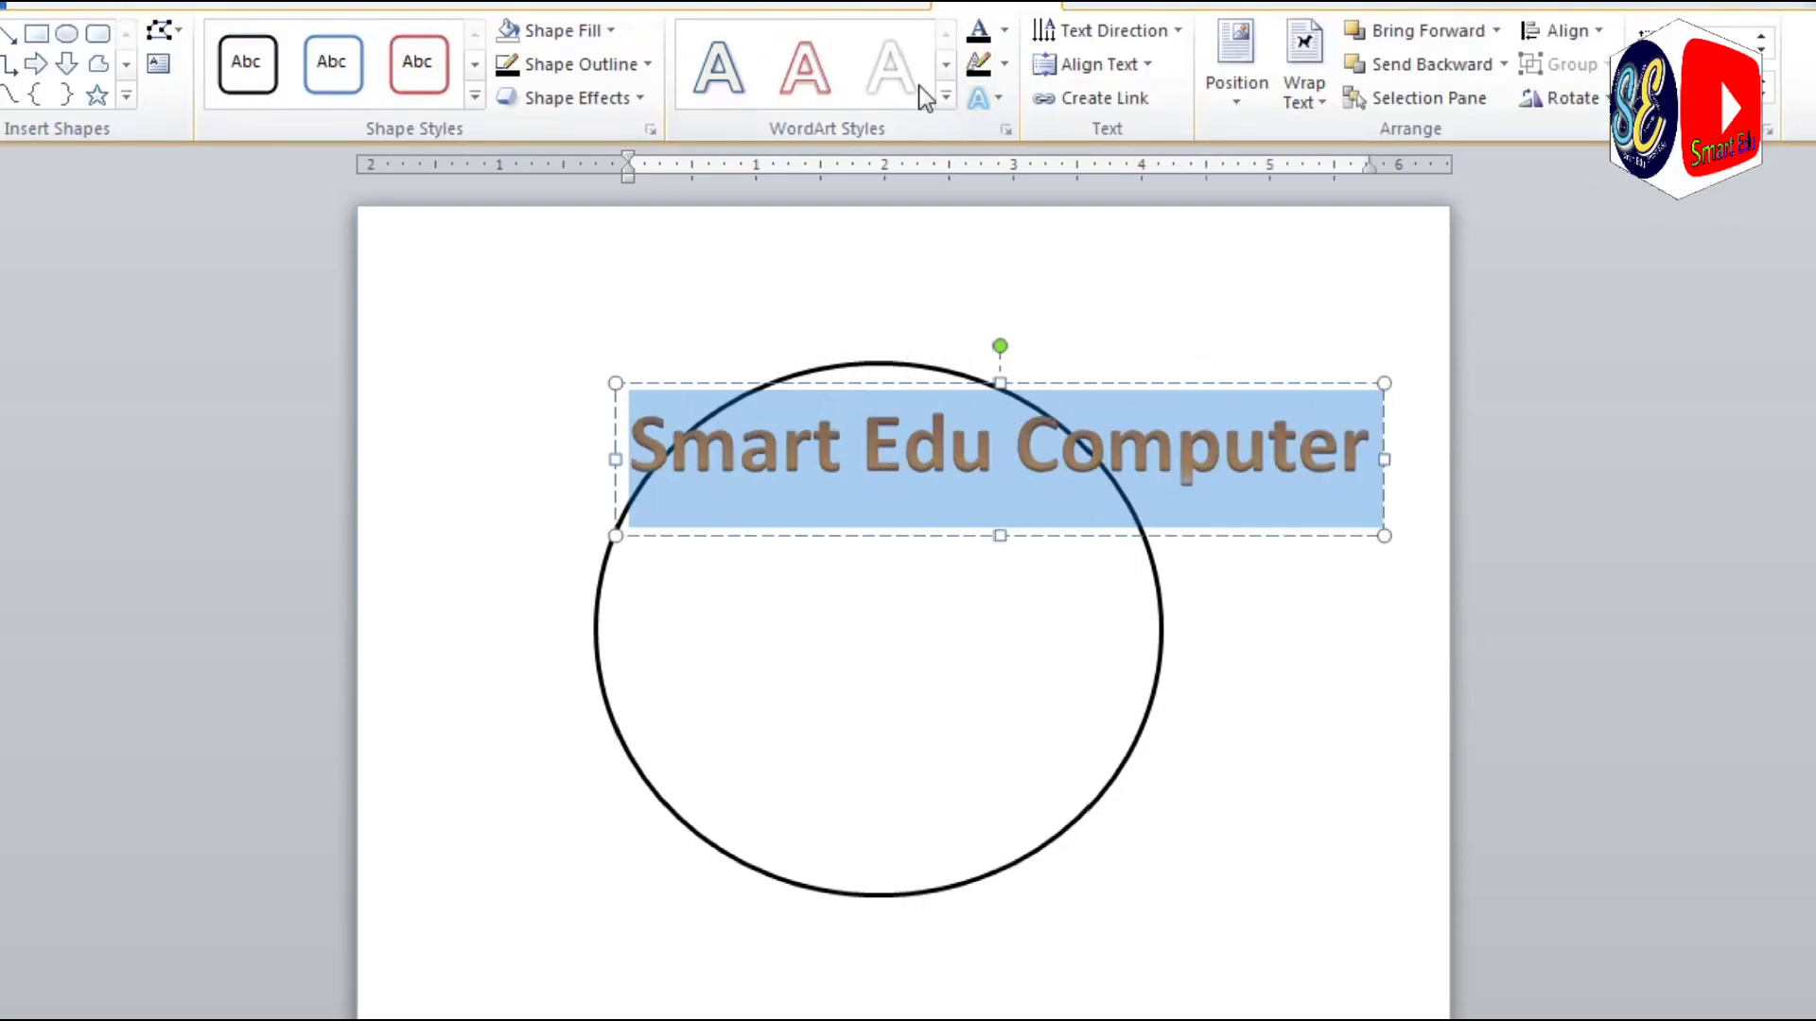
pyautogui.click(999, 99)
pyautogui.moveTo(1074, 488)
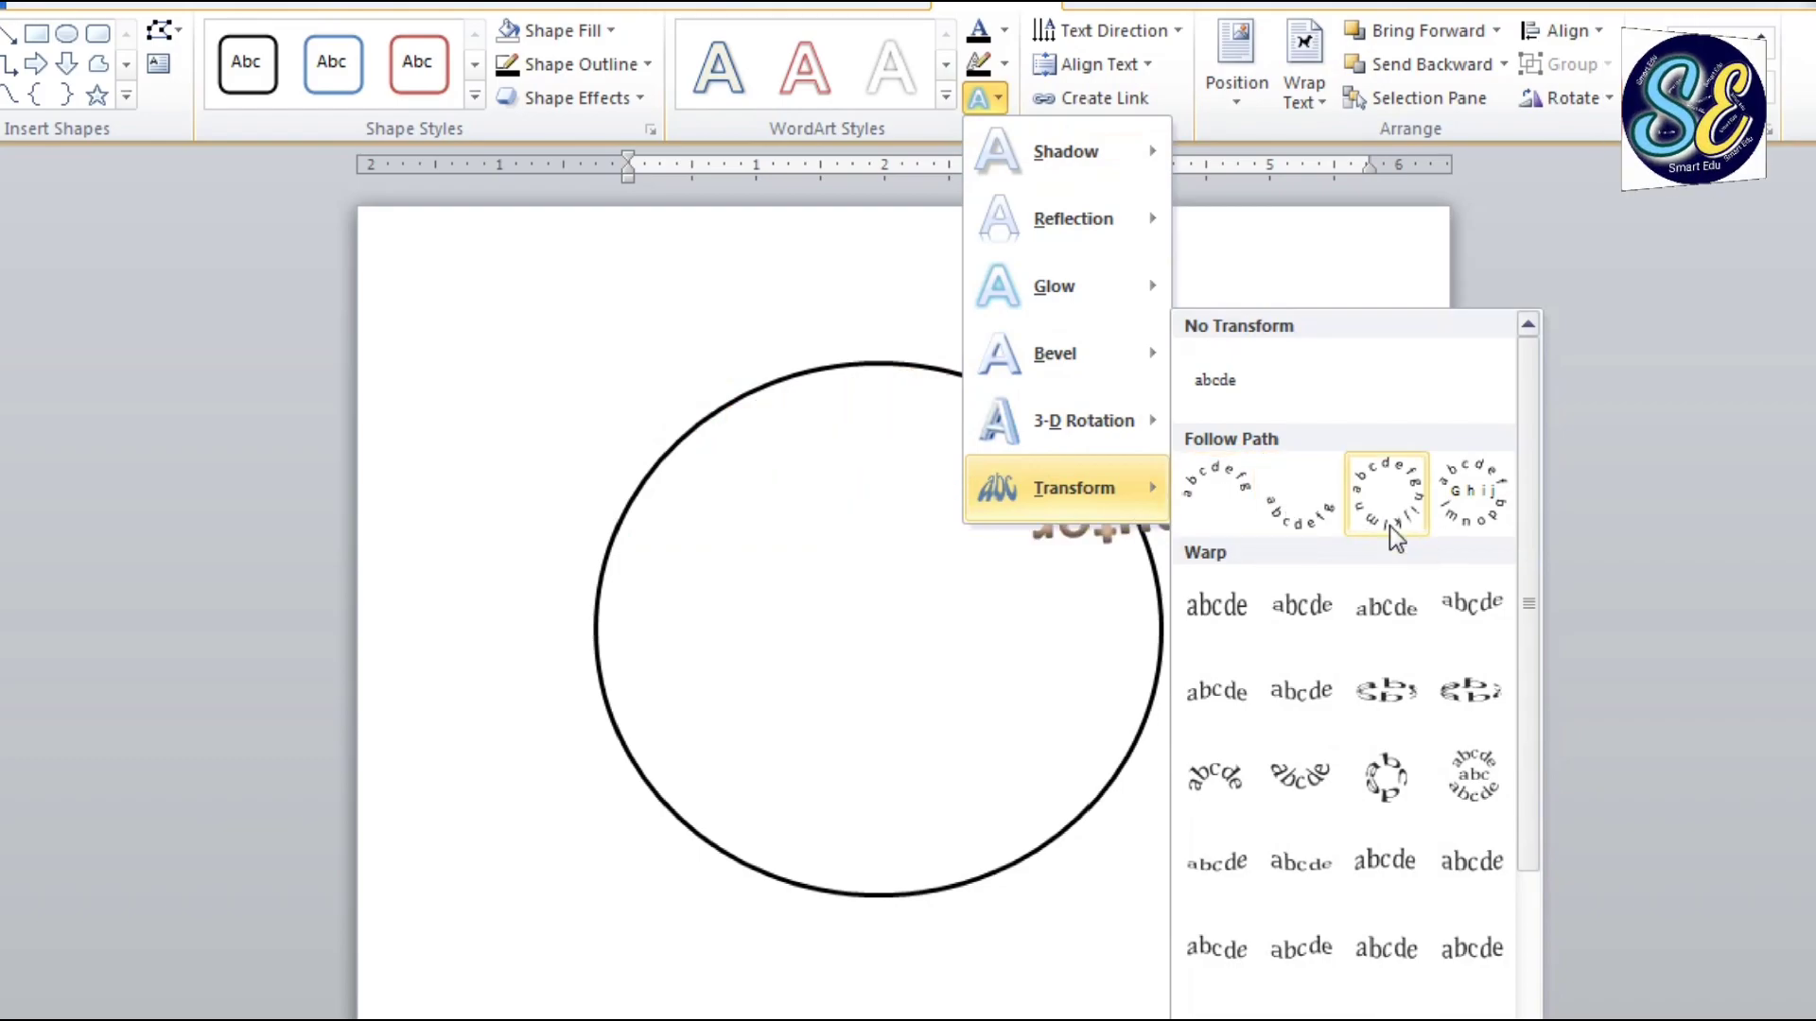
# Transform the WordArt into an Arch Up shape at 80 pt inside the circle's top.
pyautogui.scroll(-3, 1301, 946)
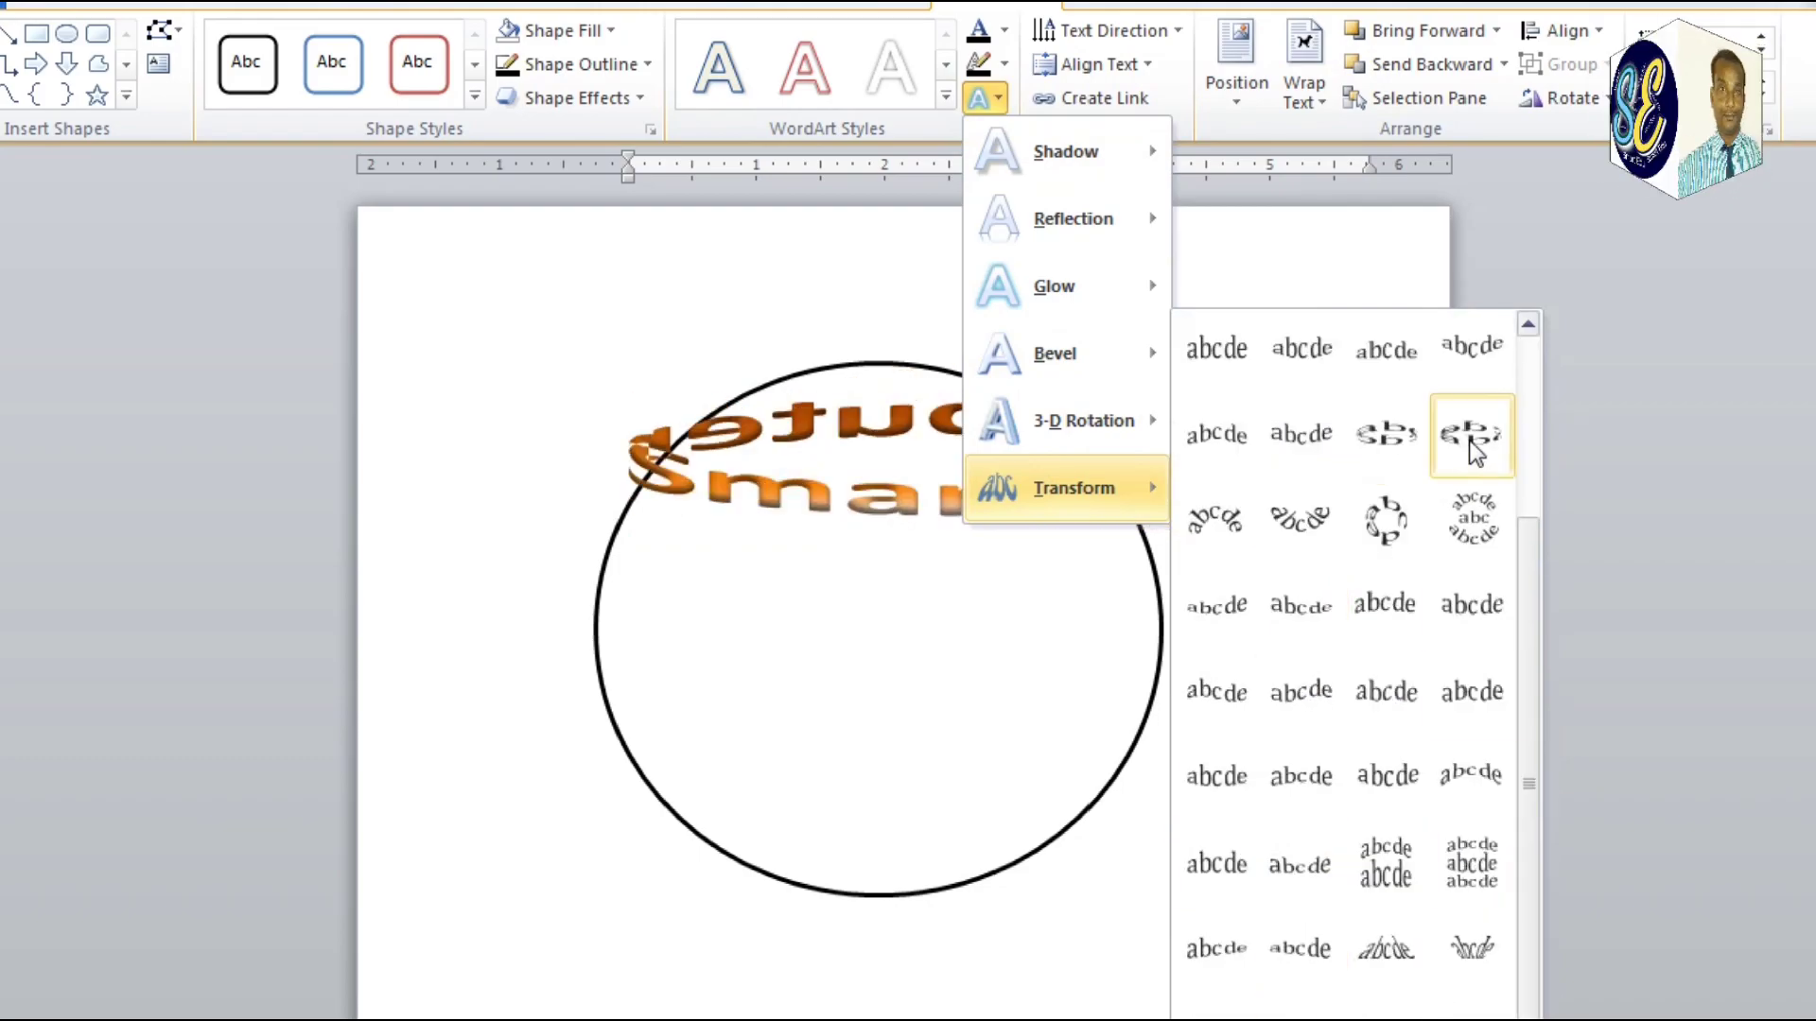
pyautogui.scroll(3, 1215, 354)
pyautogui.click(1215, 489)
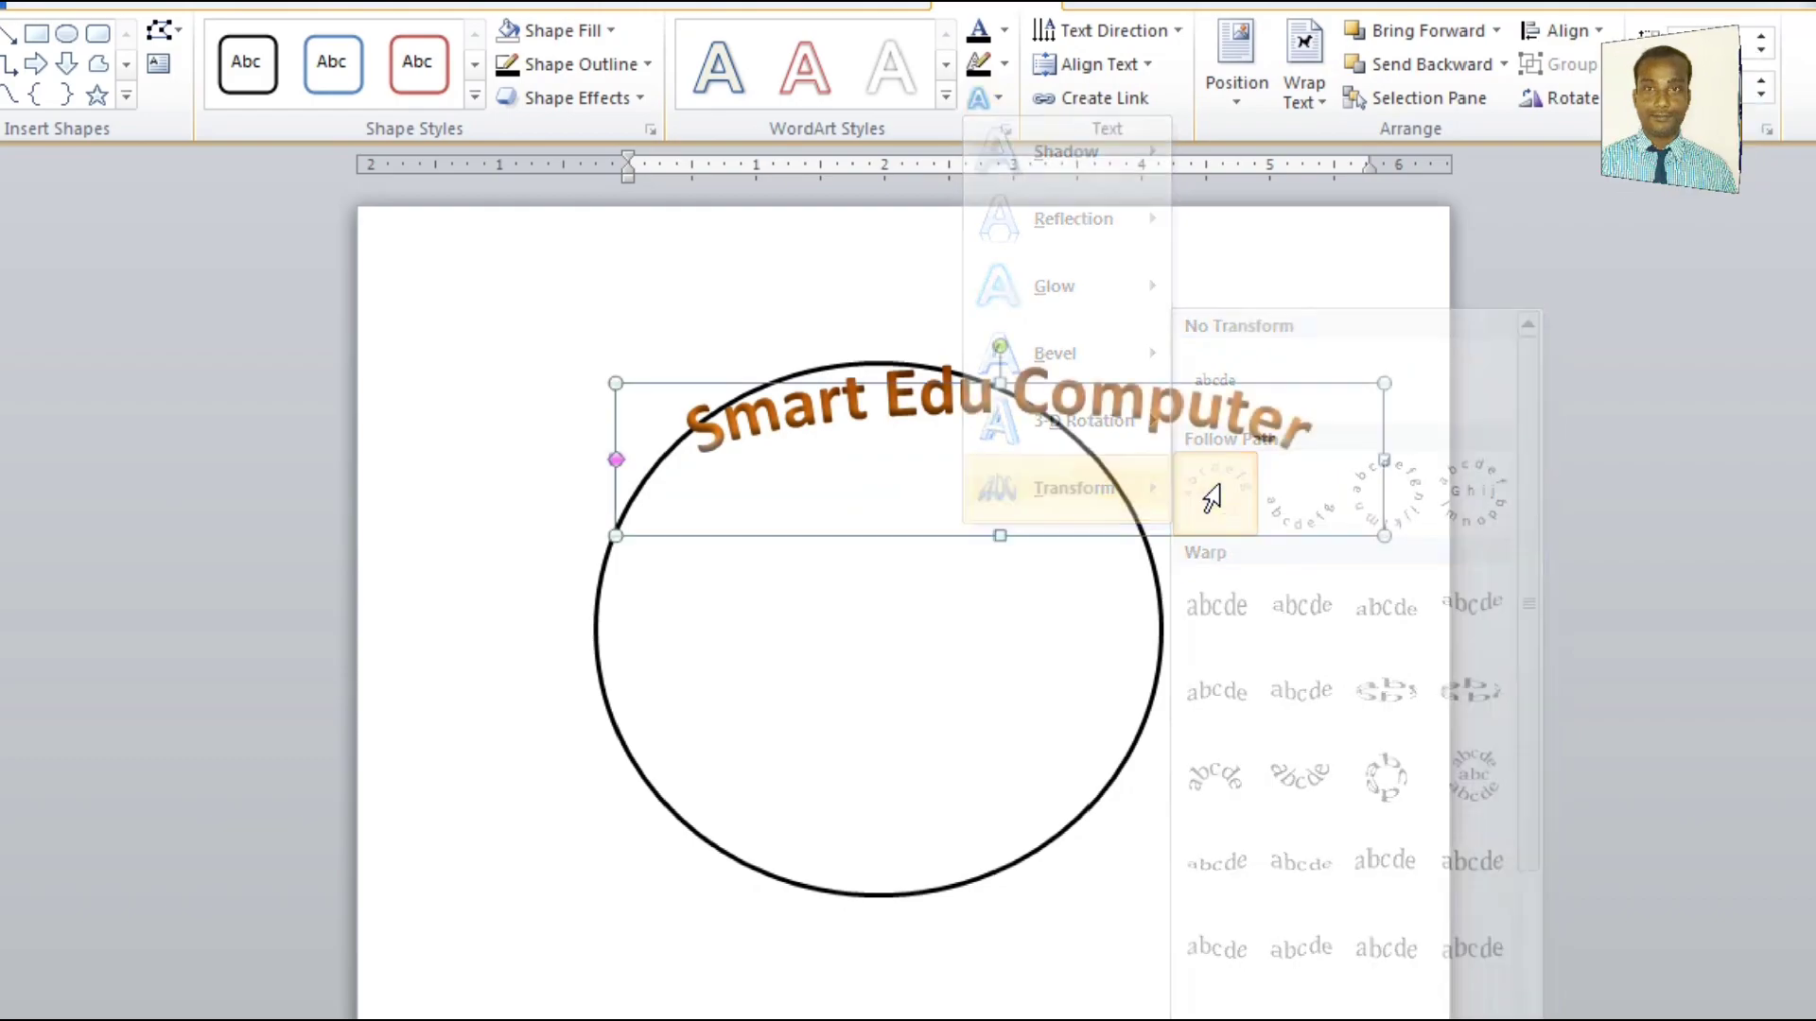
pyautogui.moveTo(1383, 459); pyautogui.dragTo(1206, 555)
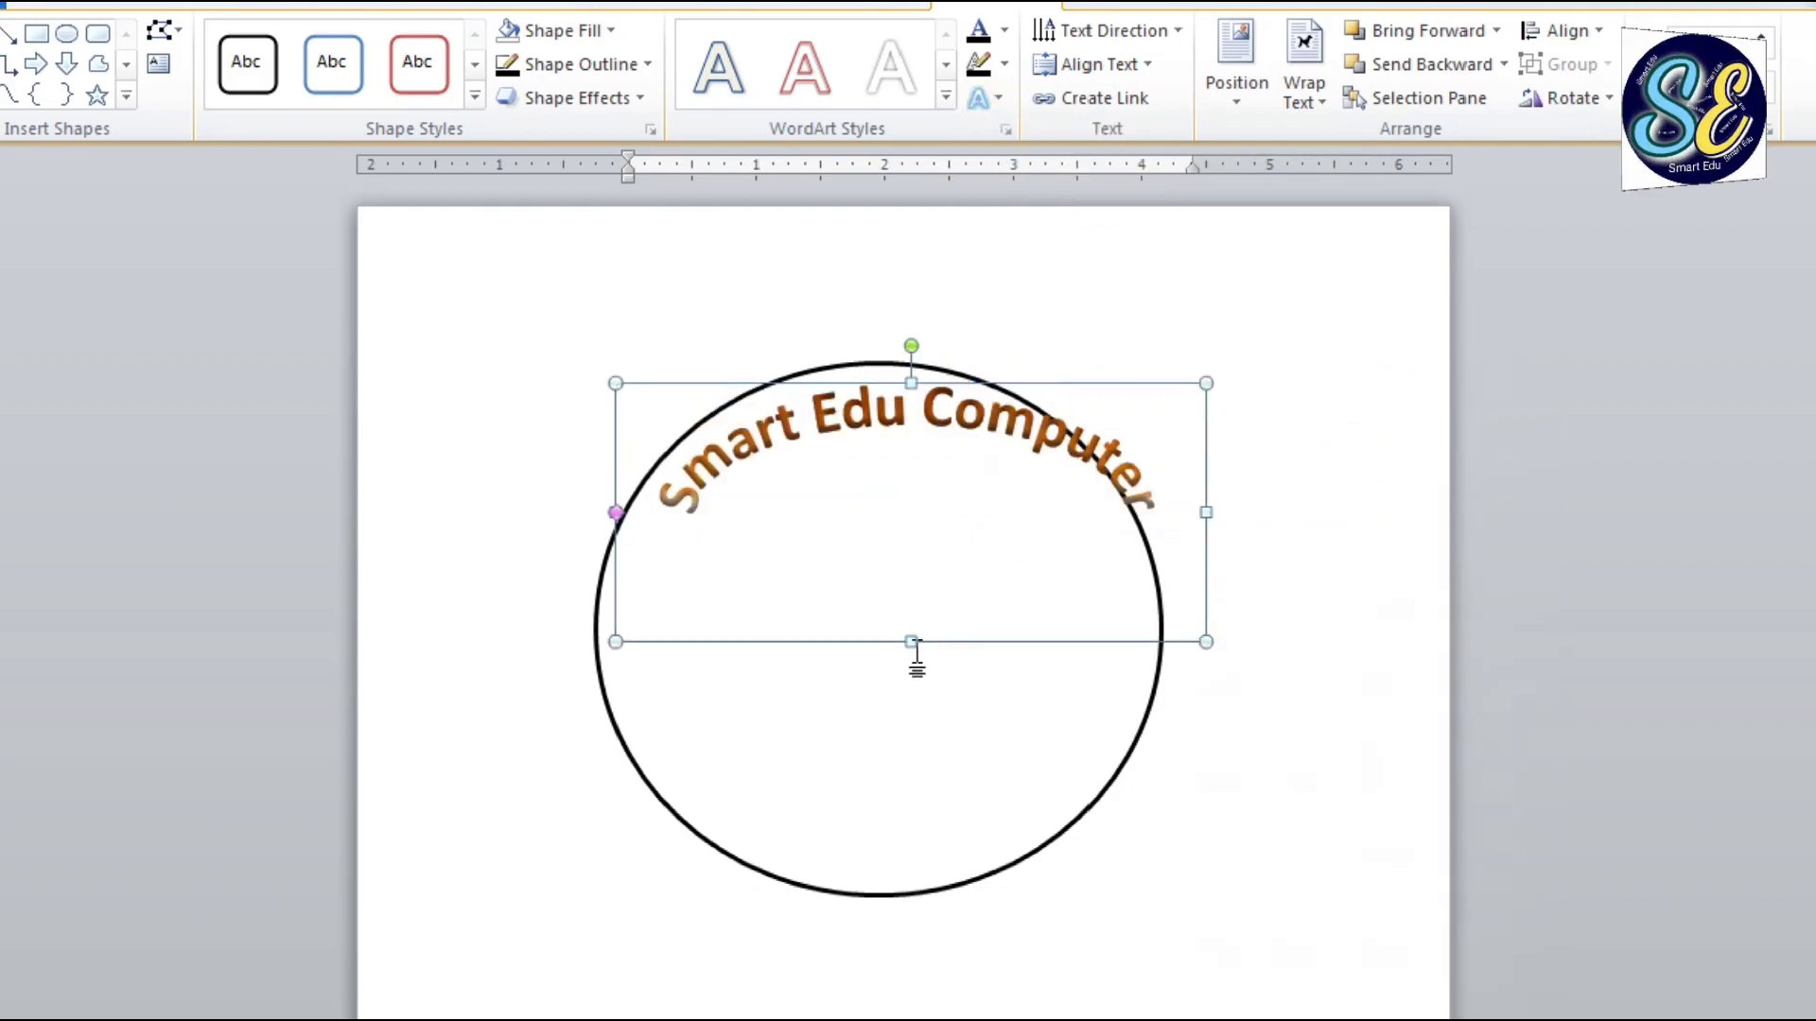
pyautogui.doubleClick(920, 470)
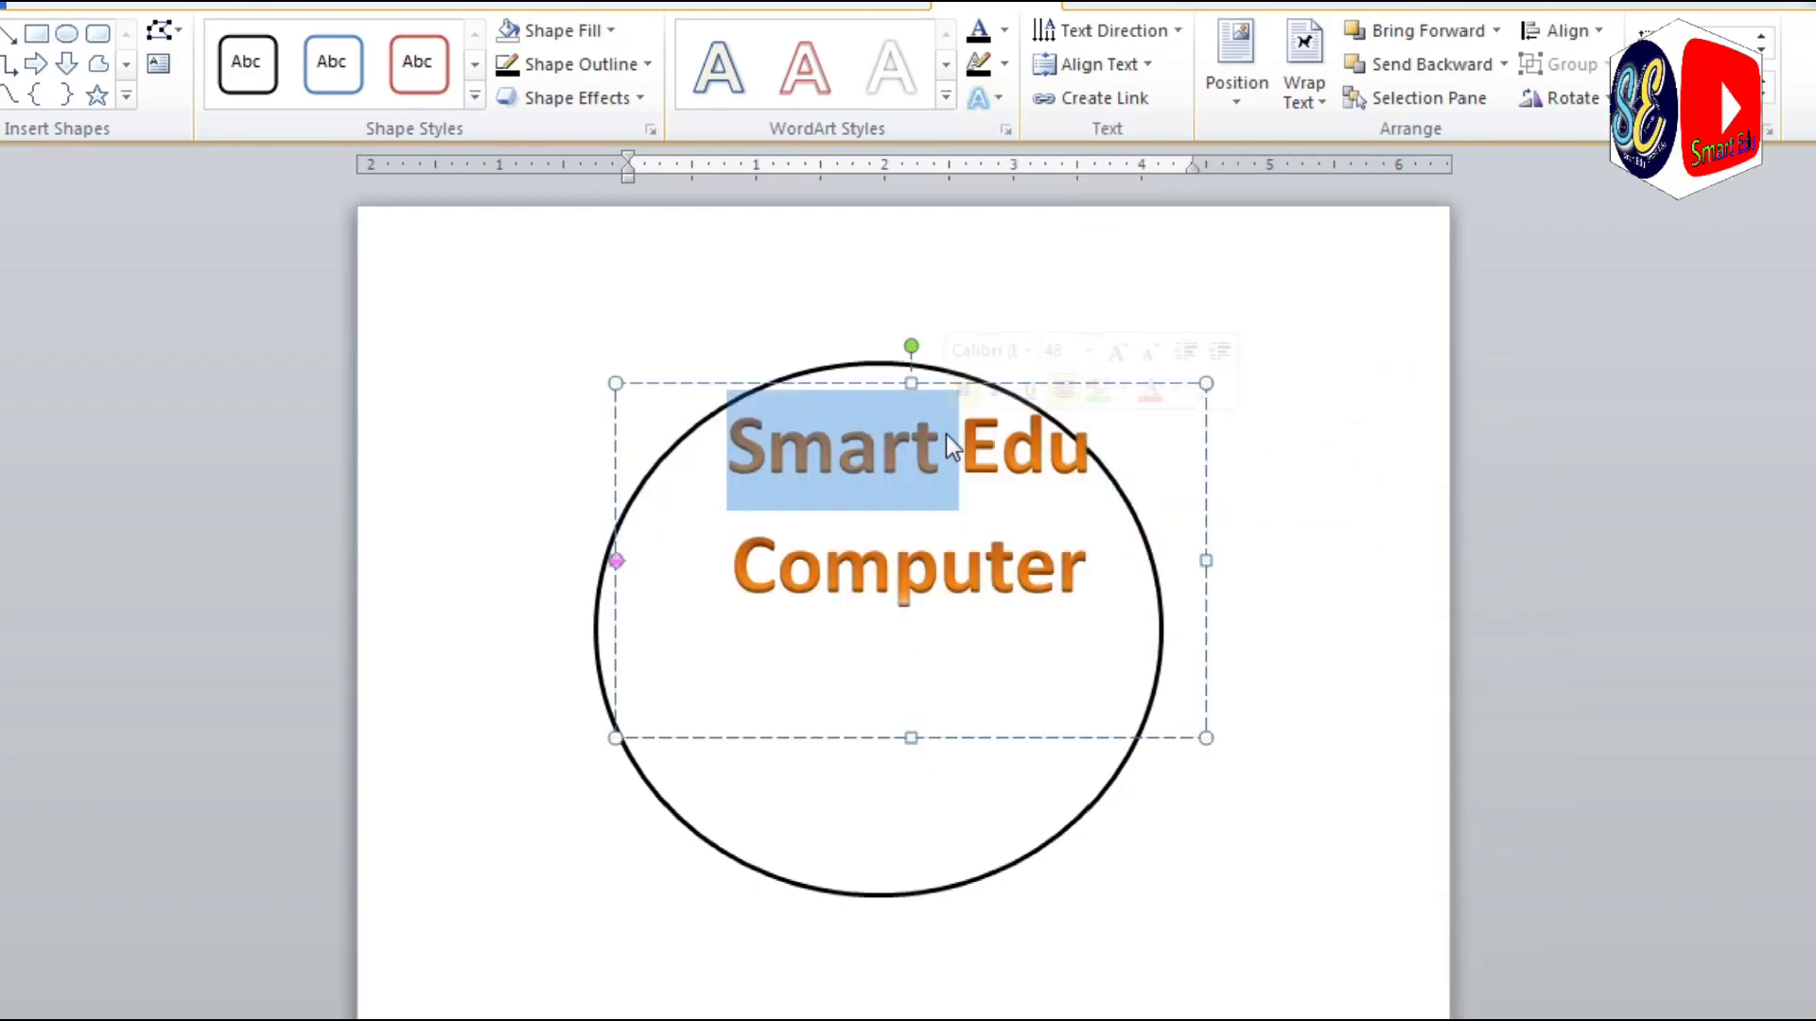
pyautogui.doubleClick(974, 568)
pyautogui.hotkey('ctrl', 'a')
pyautogui.click(393, 45)
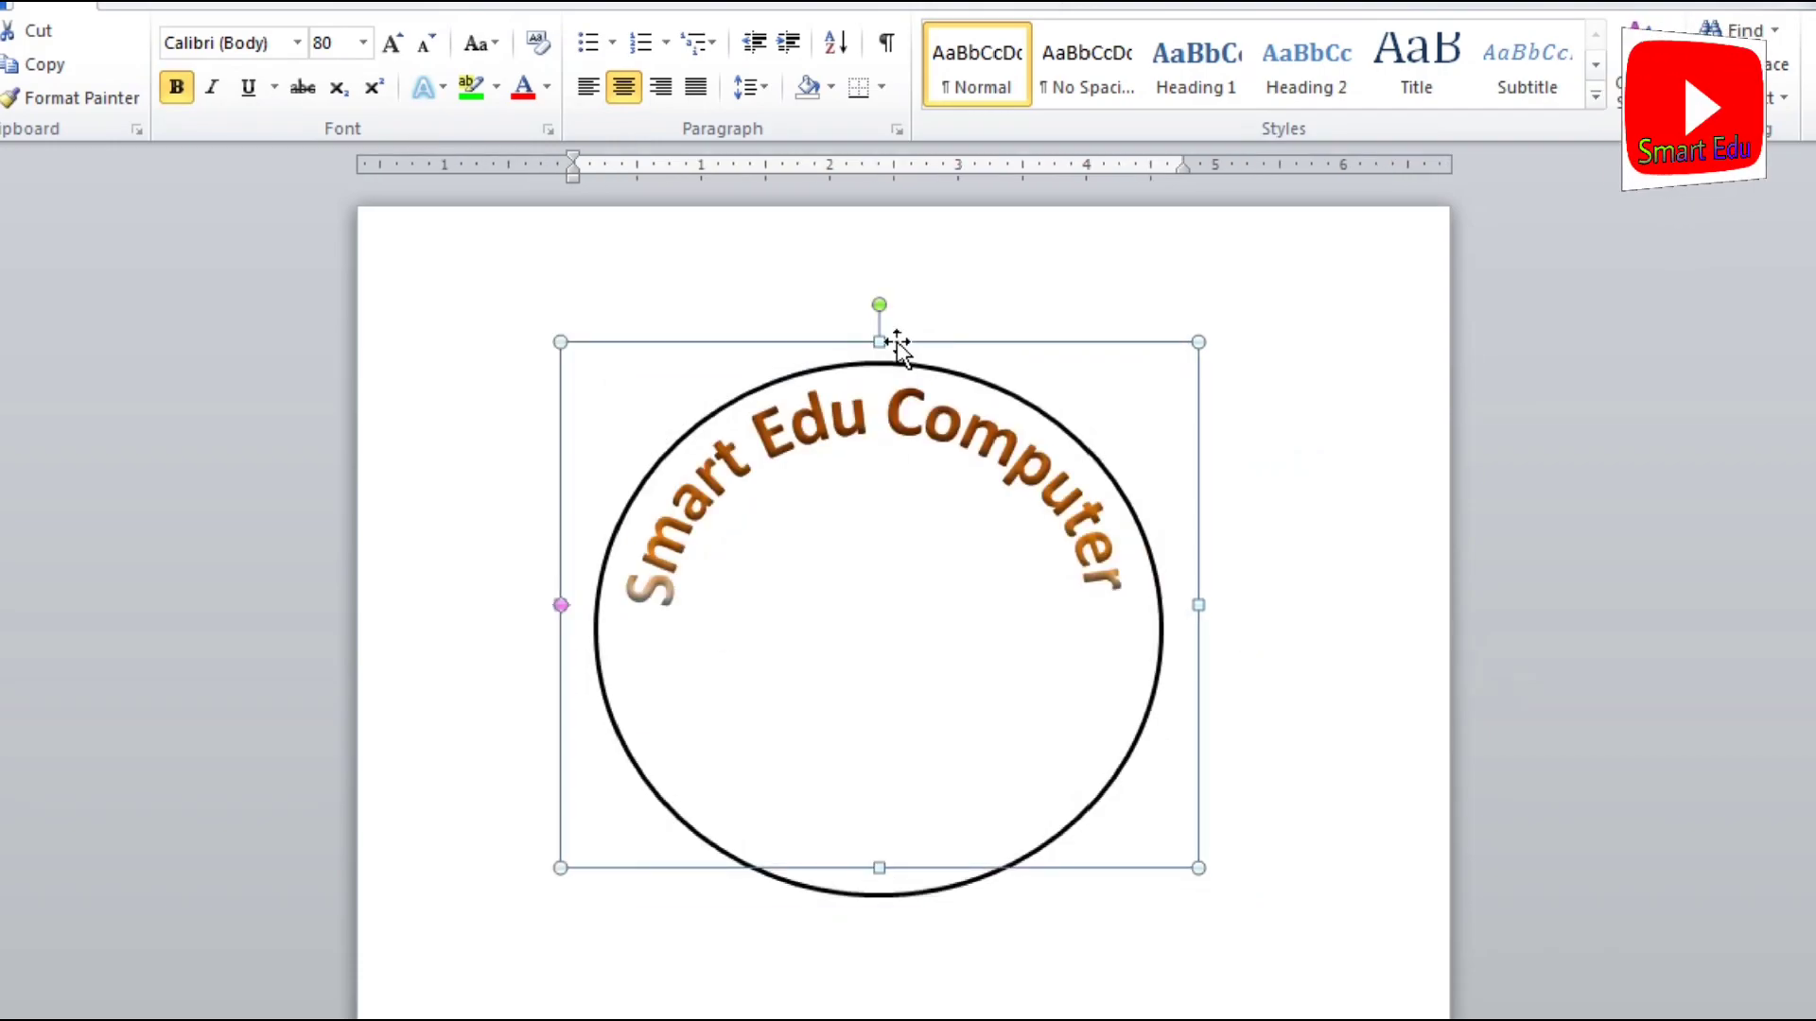
pyautogui.moveTo(903, 346); pyautogui.dragTo(892, 323)
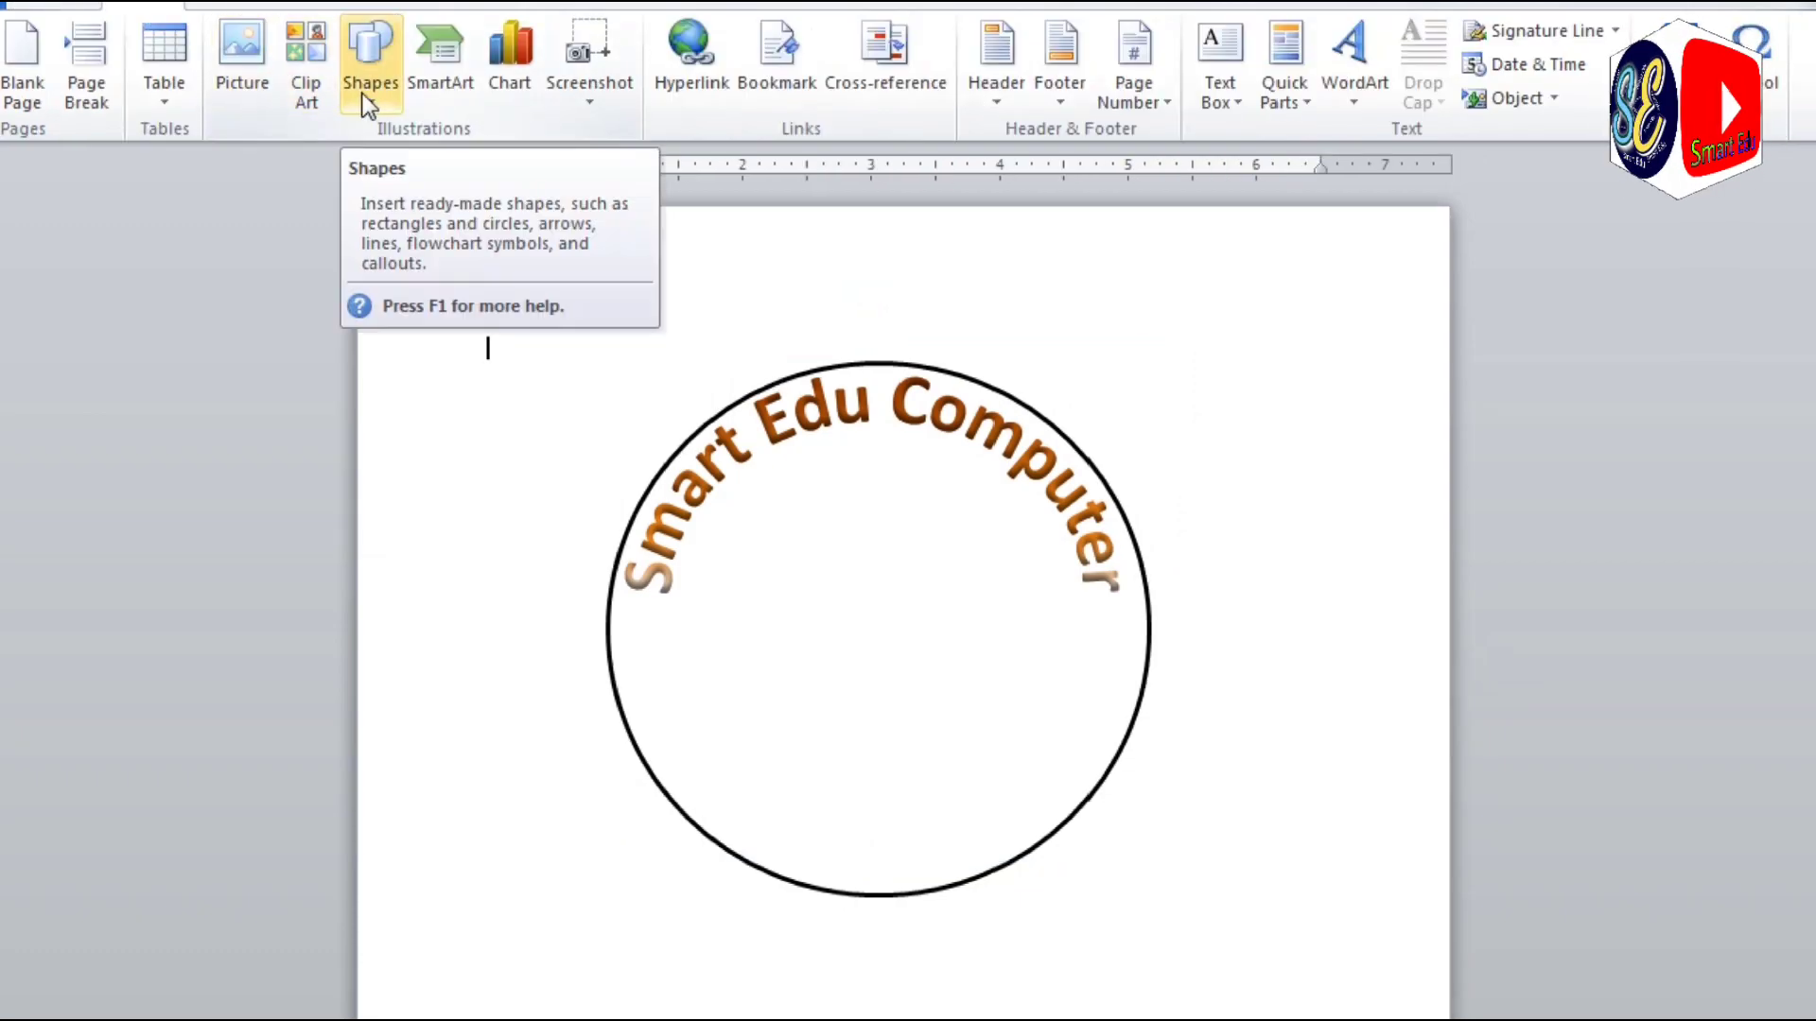
# Duplicate the circle and shrink the copy into a centred inner circle.
pyautogui.click(1008, 858)
pyautogui.hotkey('ctrl', 'c')
pyautogui.hotkey('ctrl', 'v')
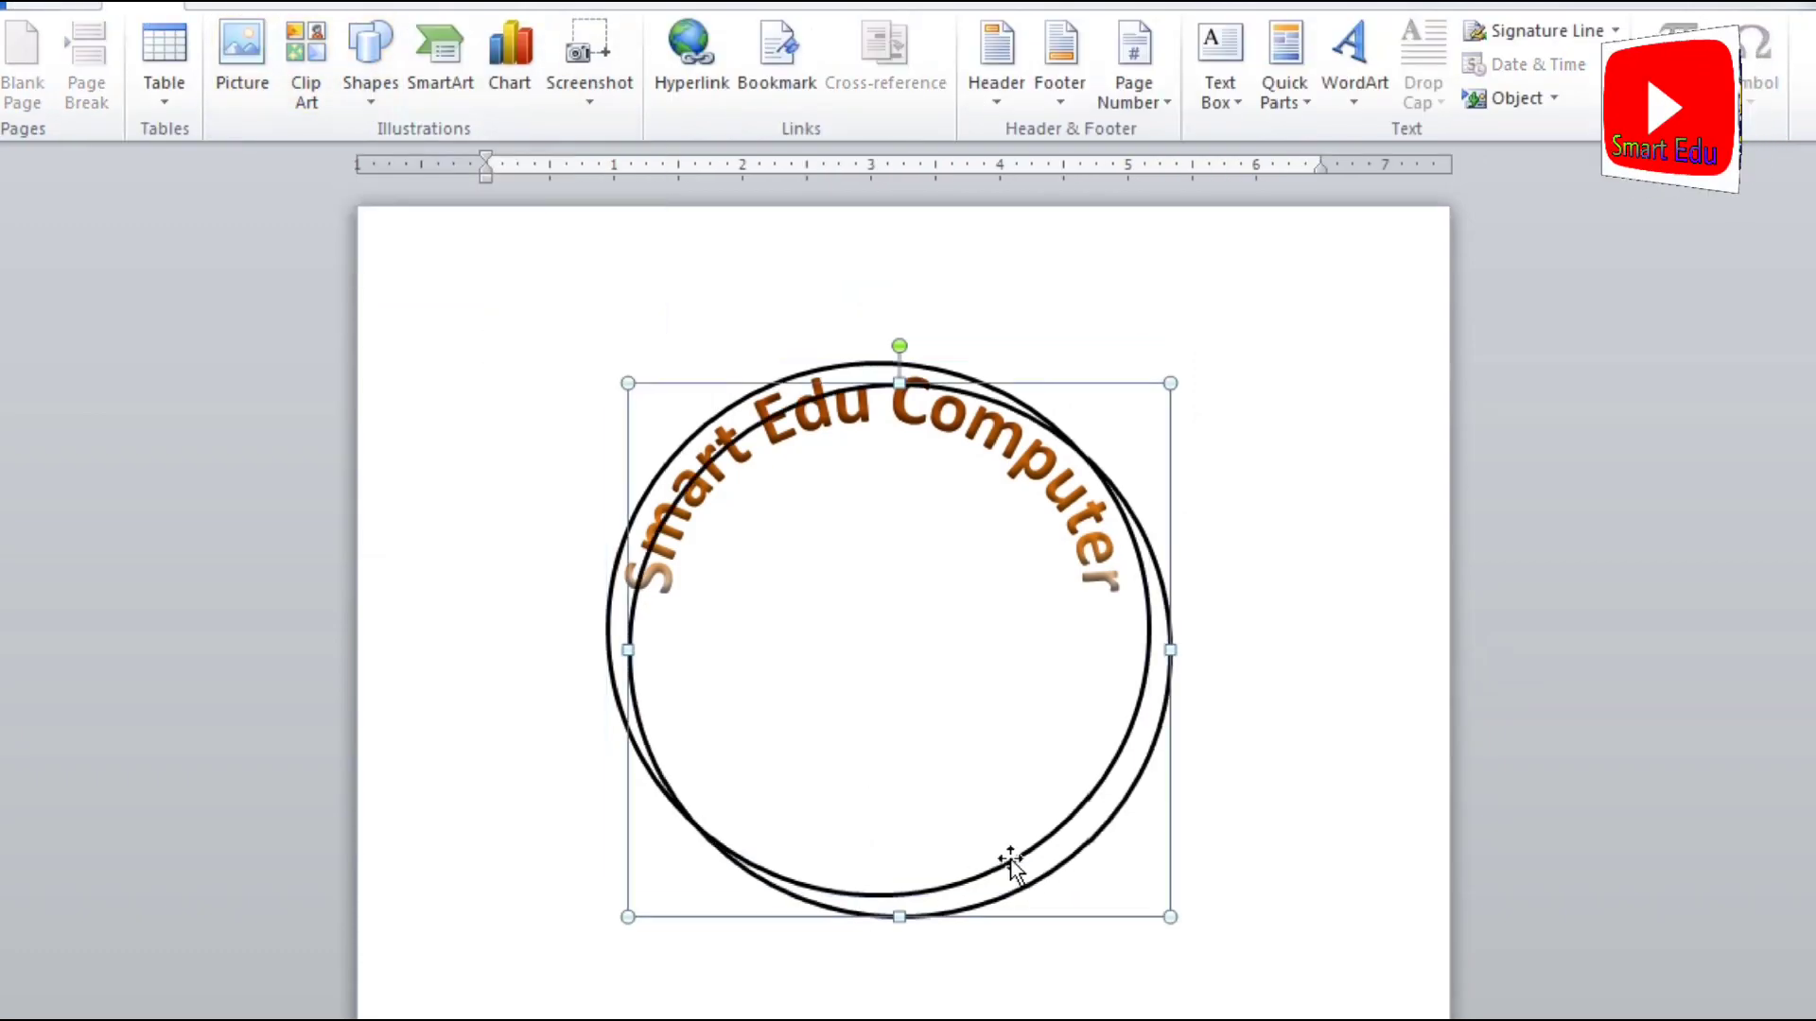
pyautogui.moveTo(1170, 915); pyautogui.dragTo(1081, 840)
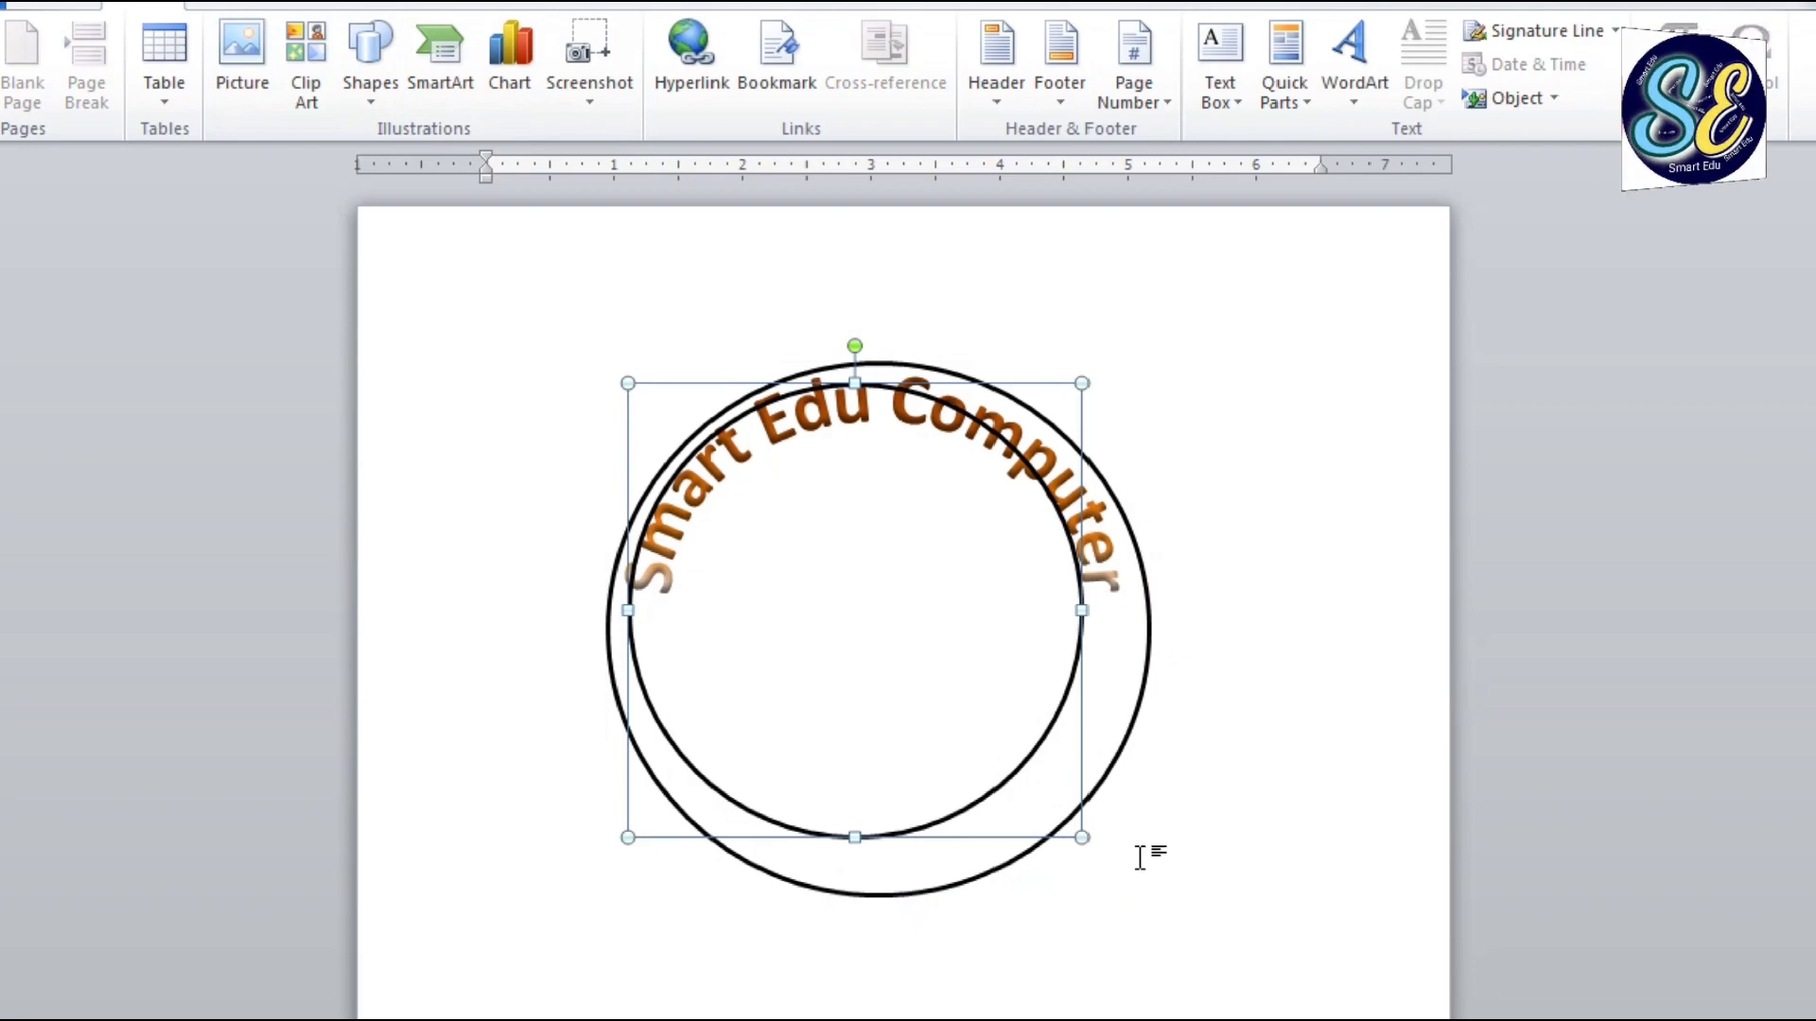
pyautogui.moveTo(907, 666); pyautogui.dragTo(937, 705)
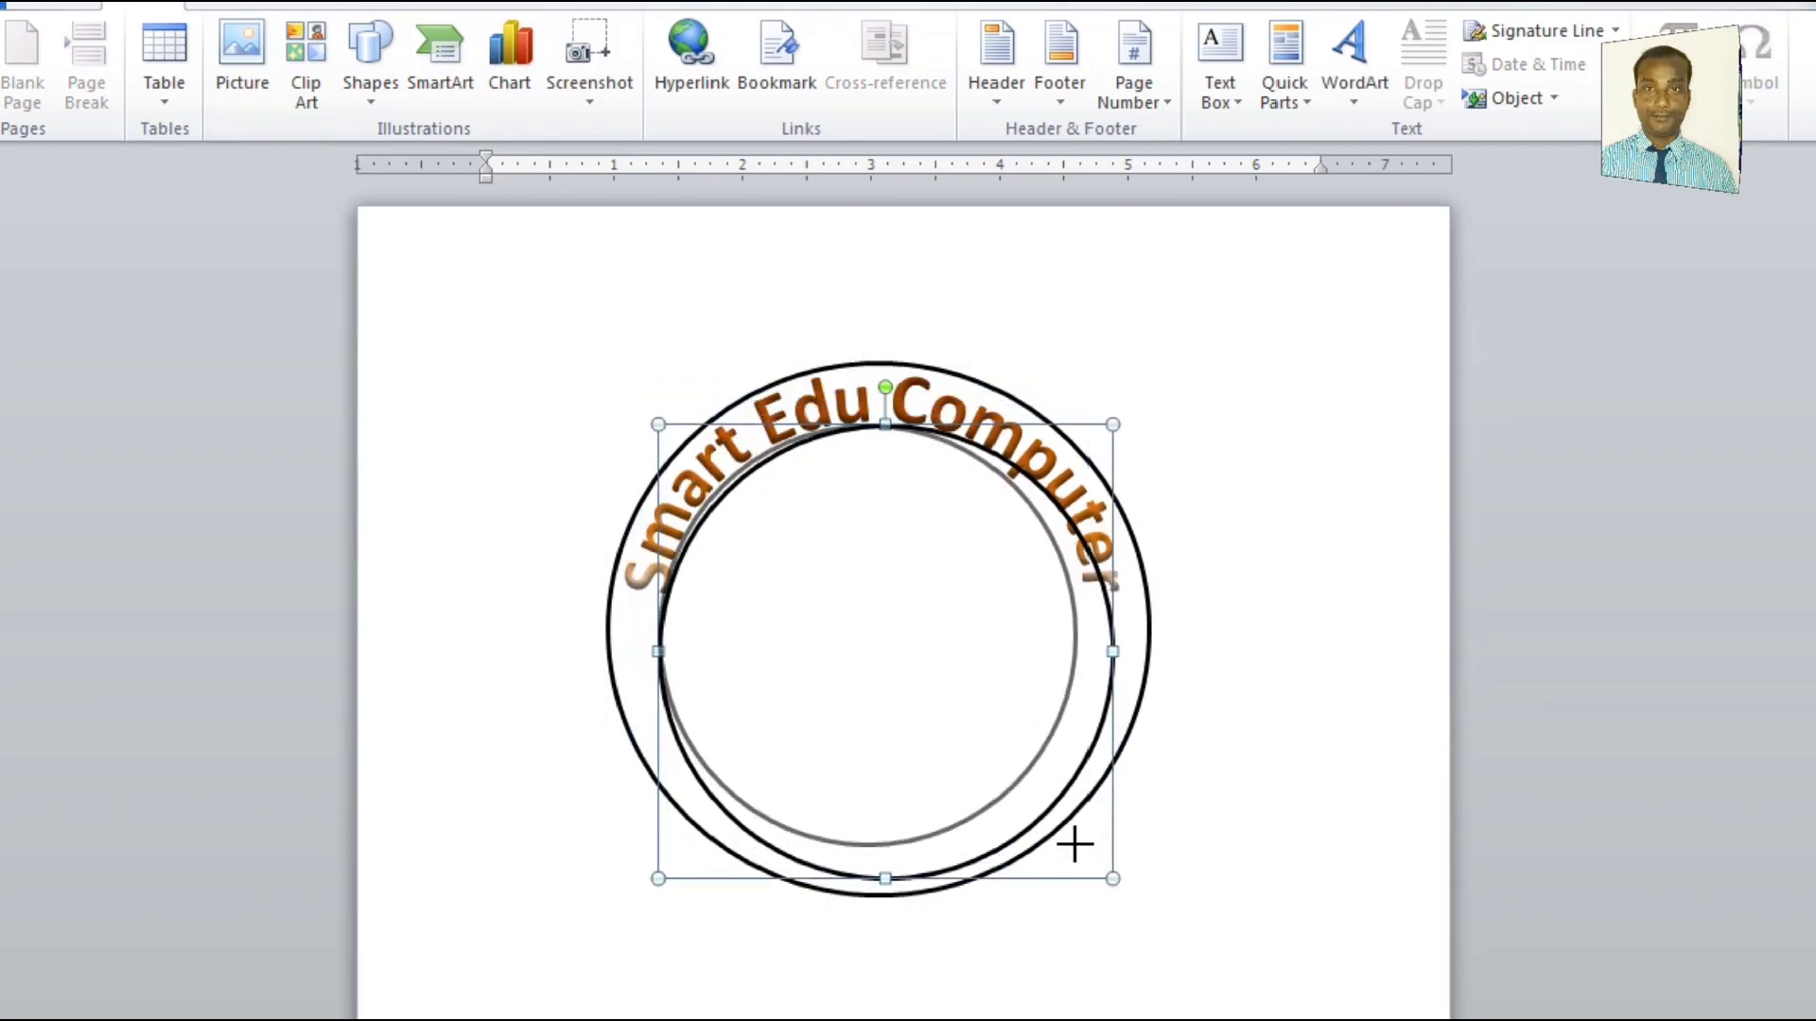
pyautogui.moveTo(1082, 842); pyautogui.dragTo(1054, 837)
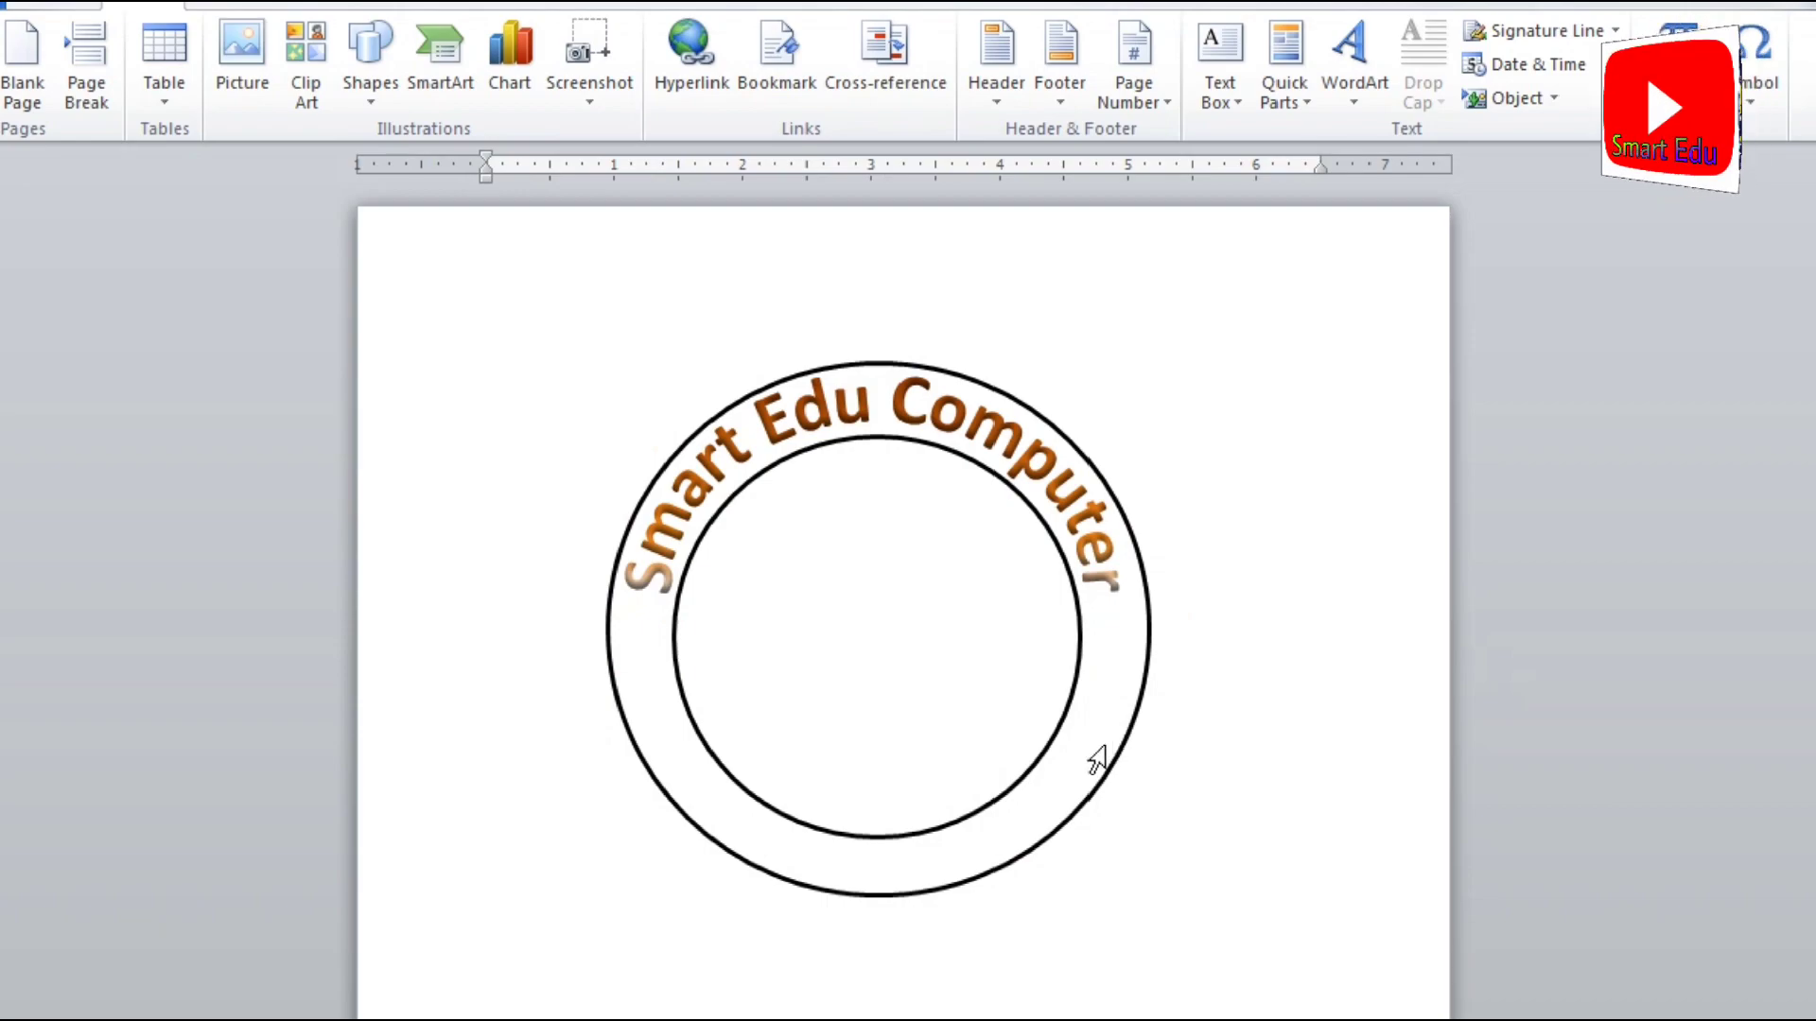
# Group the inner and outer circles into a single object.
pyautogui.click(978, 818)
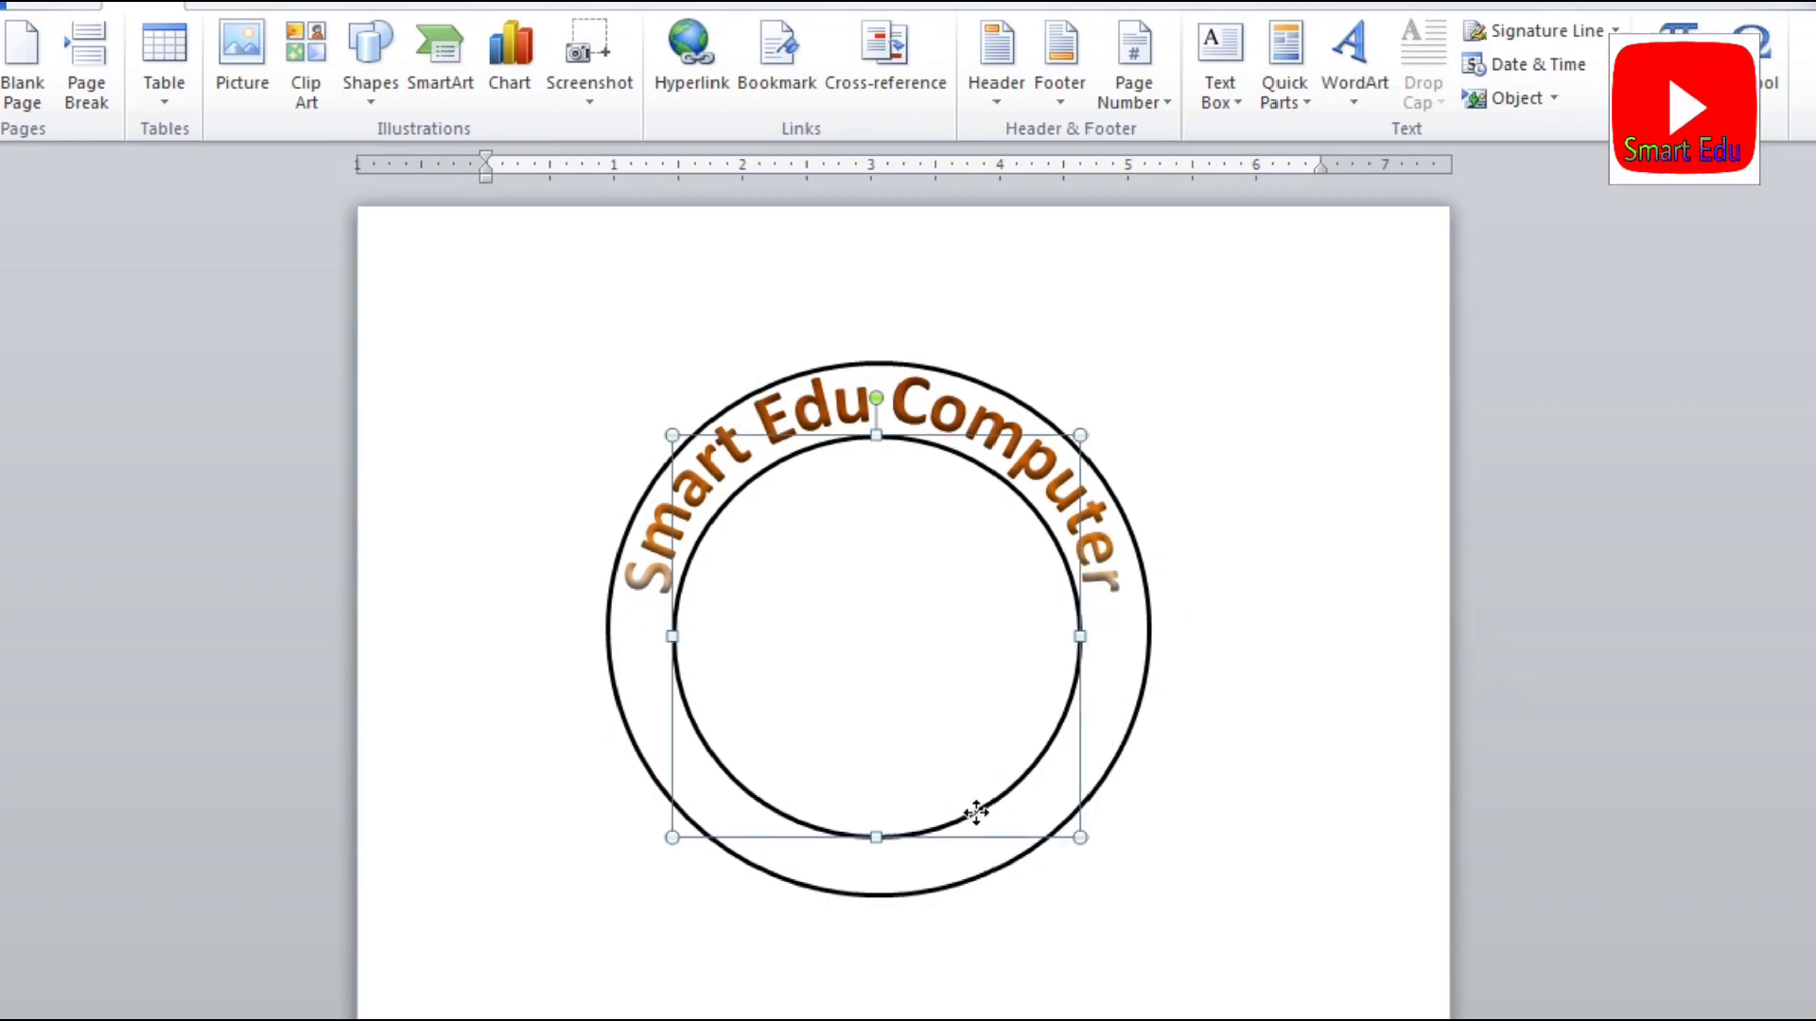
pyautogui.keyDown('ctrl'); pyautogui.click(998, 884); pyautogui.keyUp('ctrl')
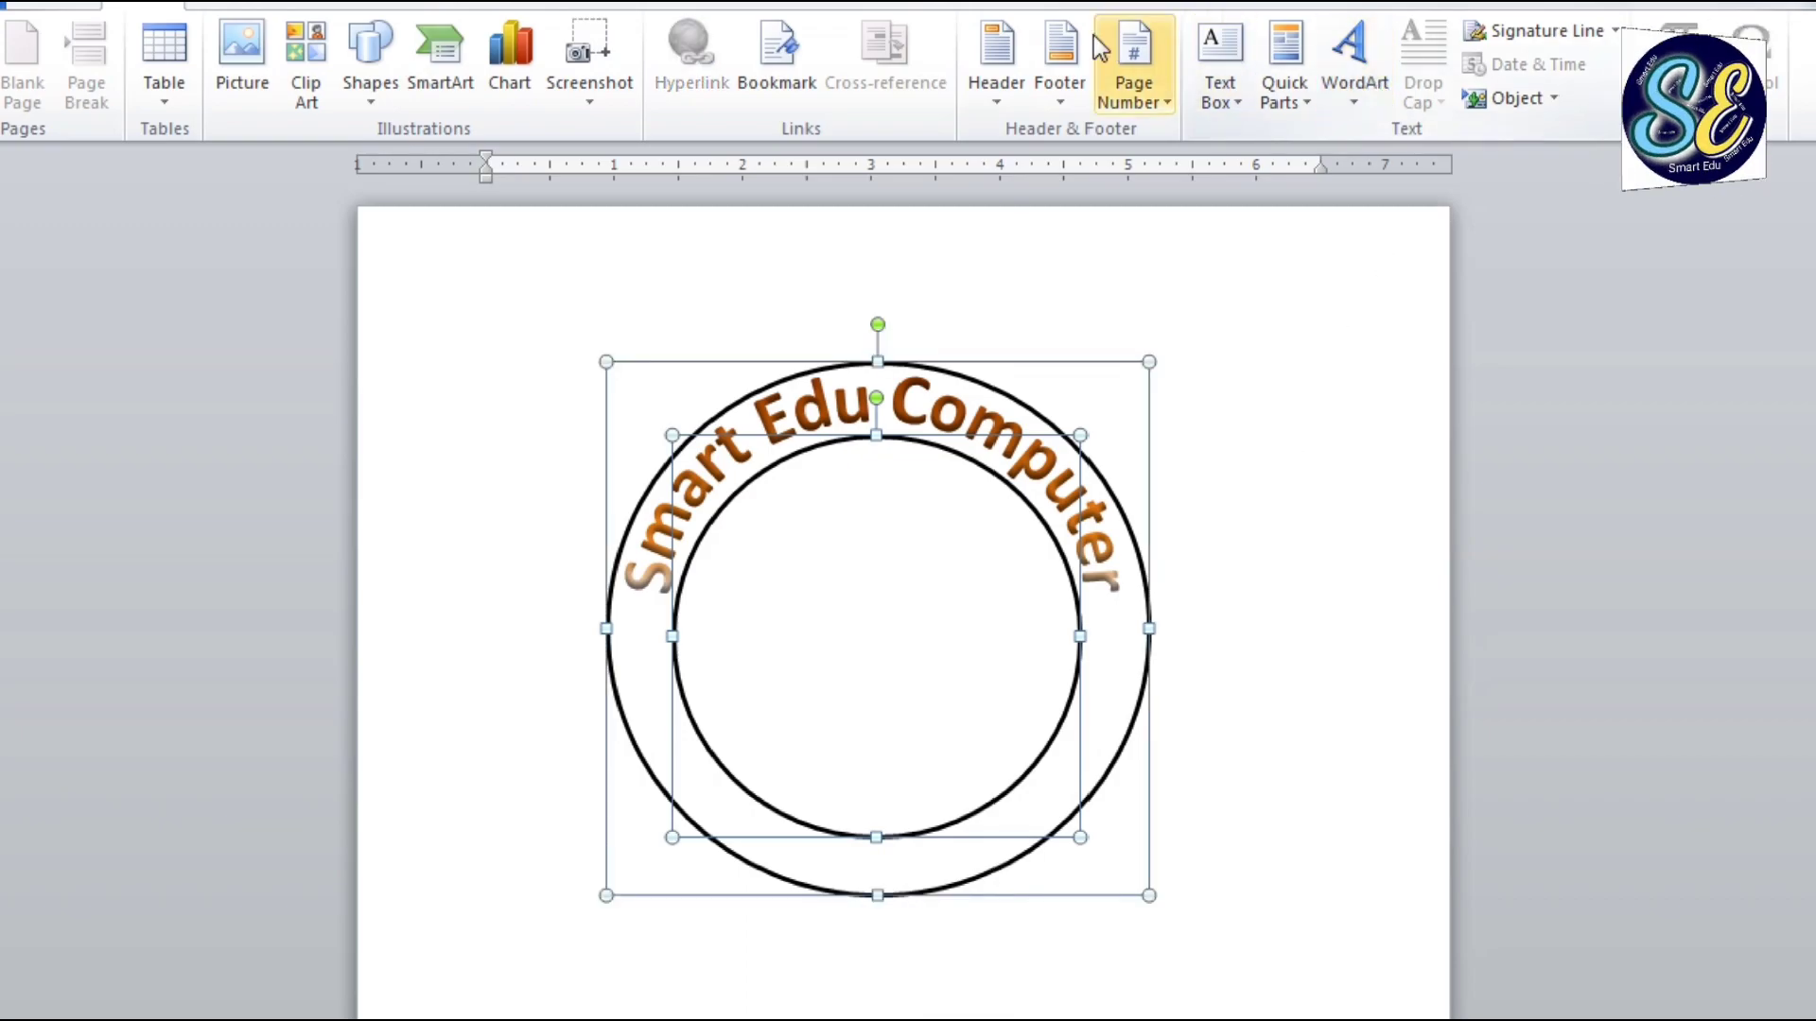
pyautogui.click(1012, 6)
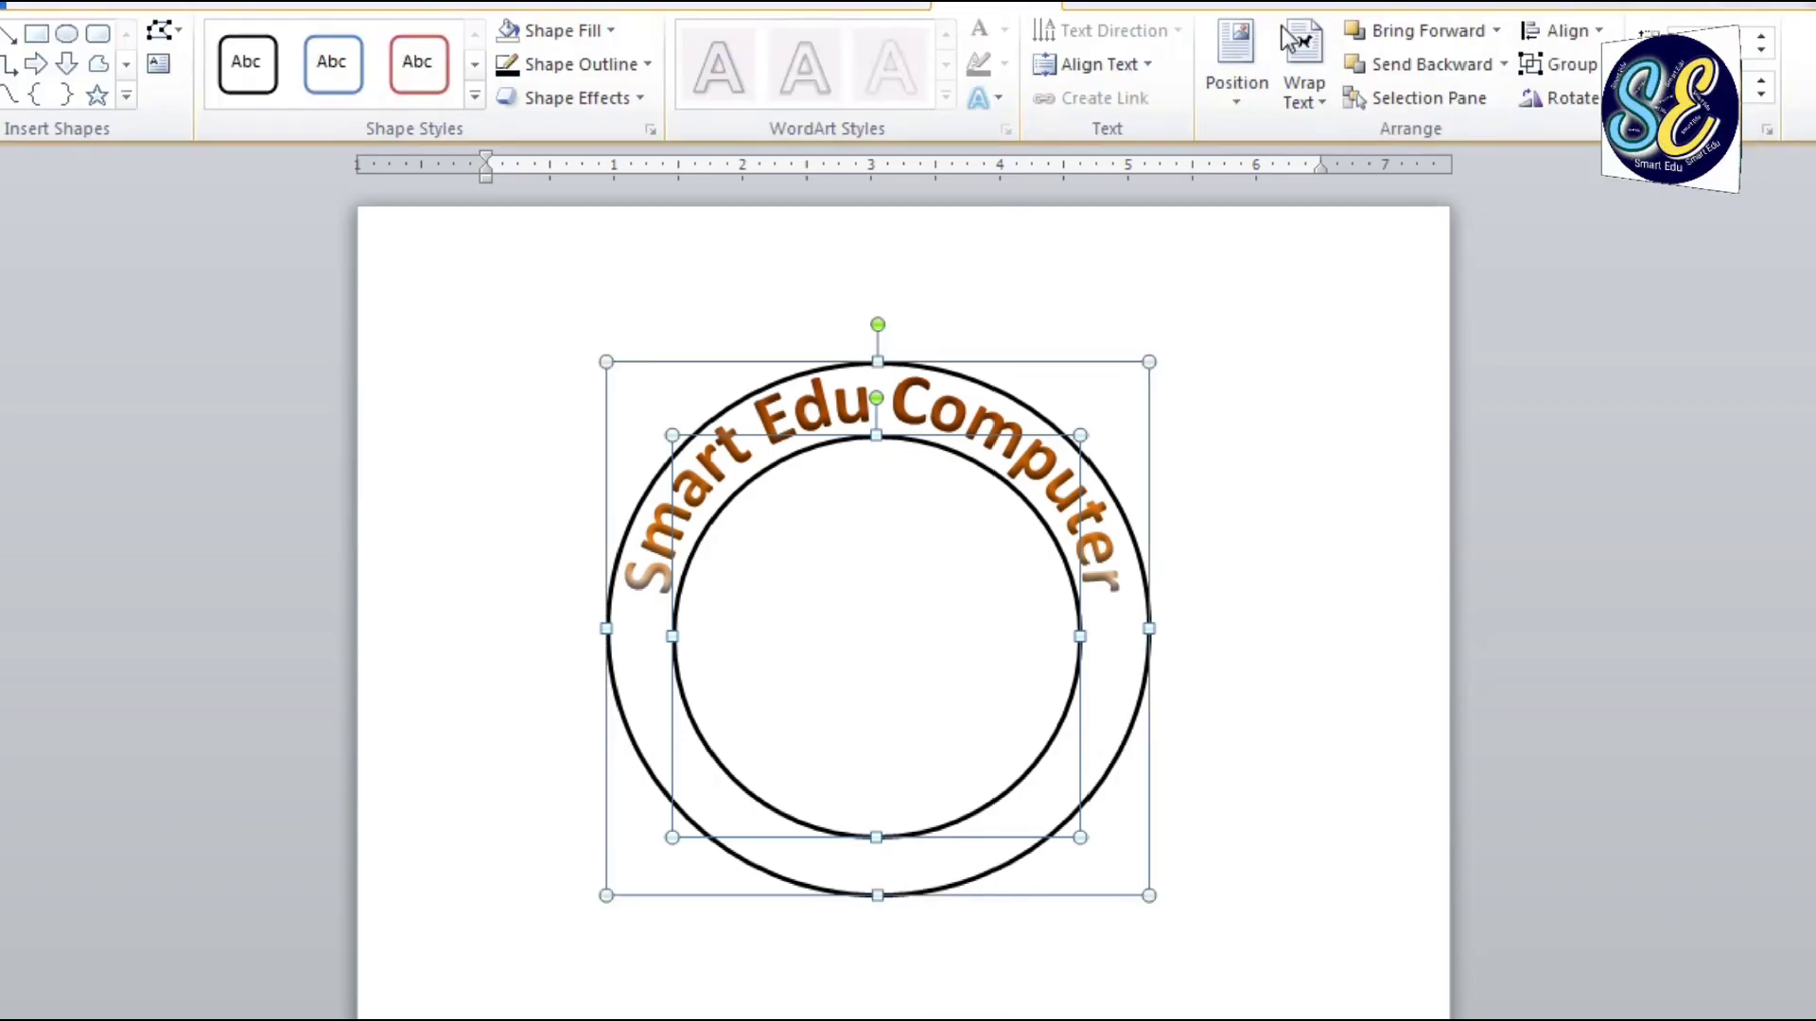
pyautogui.click(1581, 70)
pyautogui.click(1576, 106)
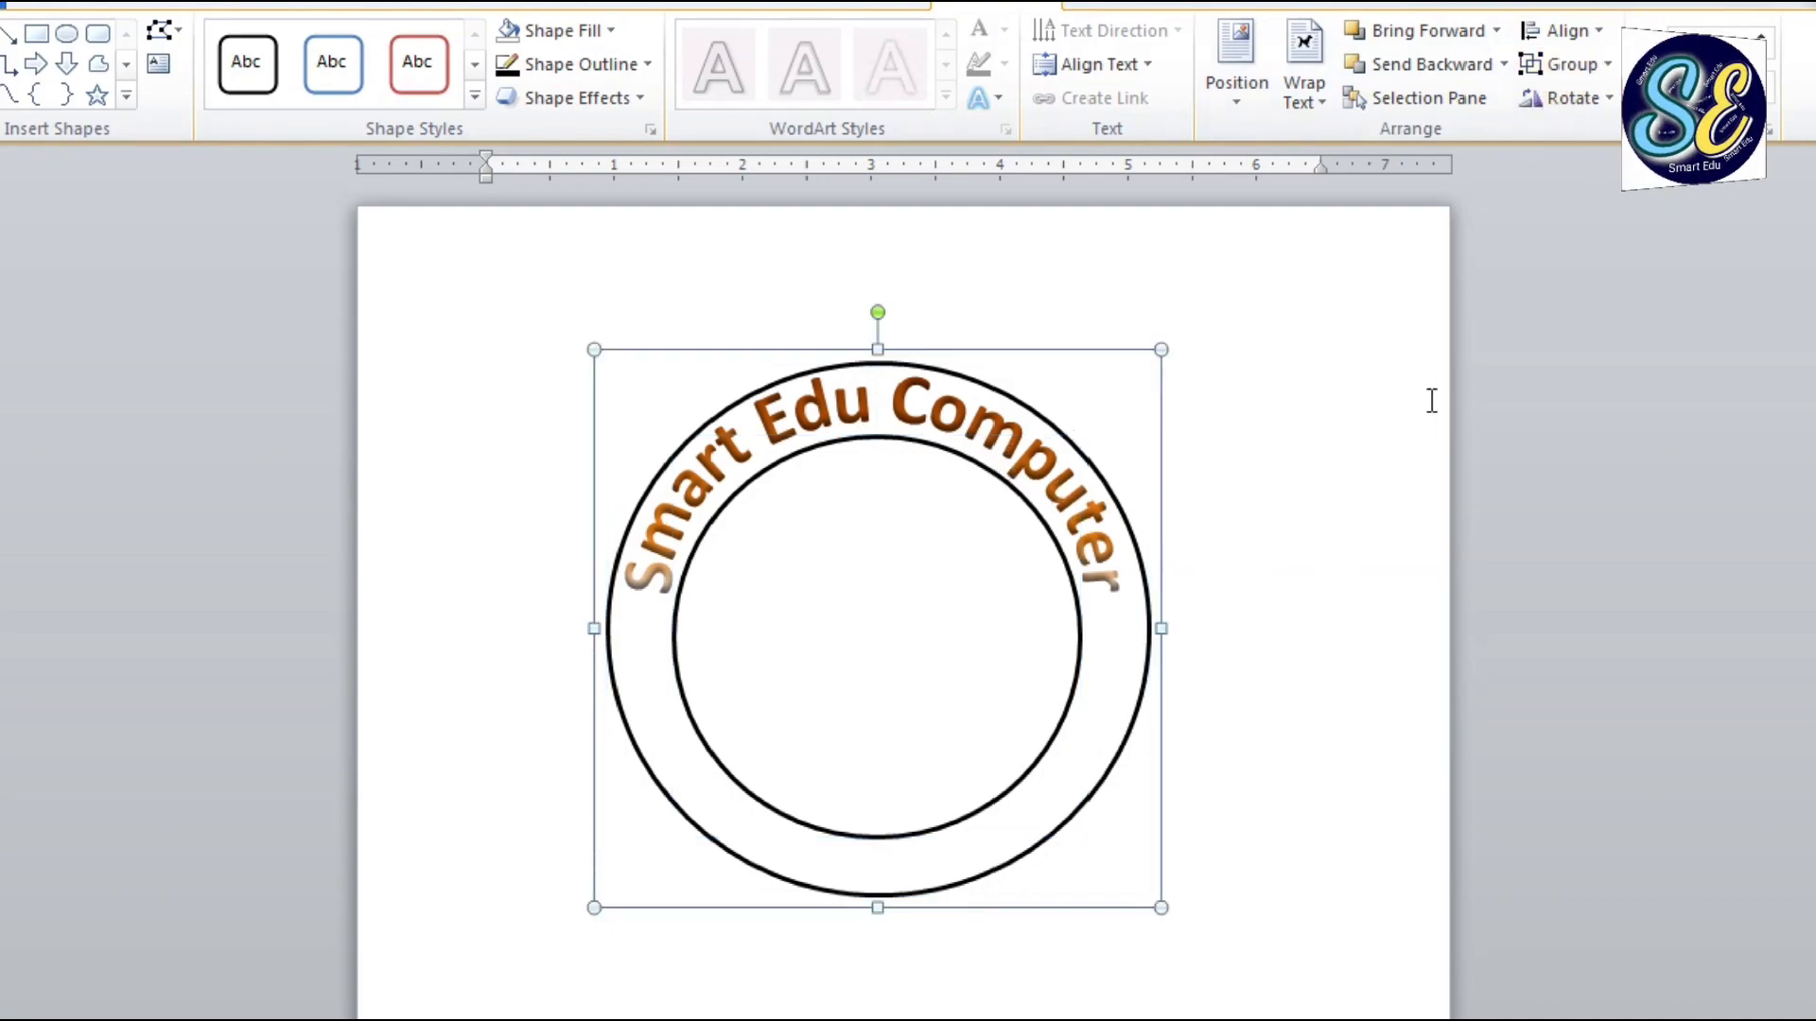
pyautogui.click(142, 6)
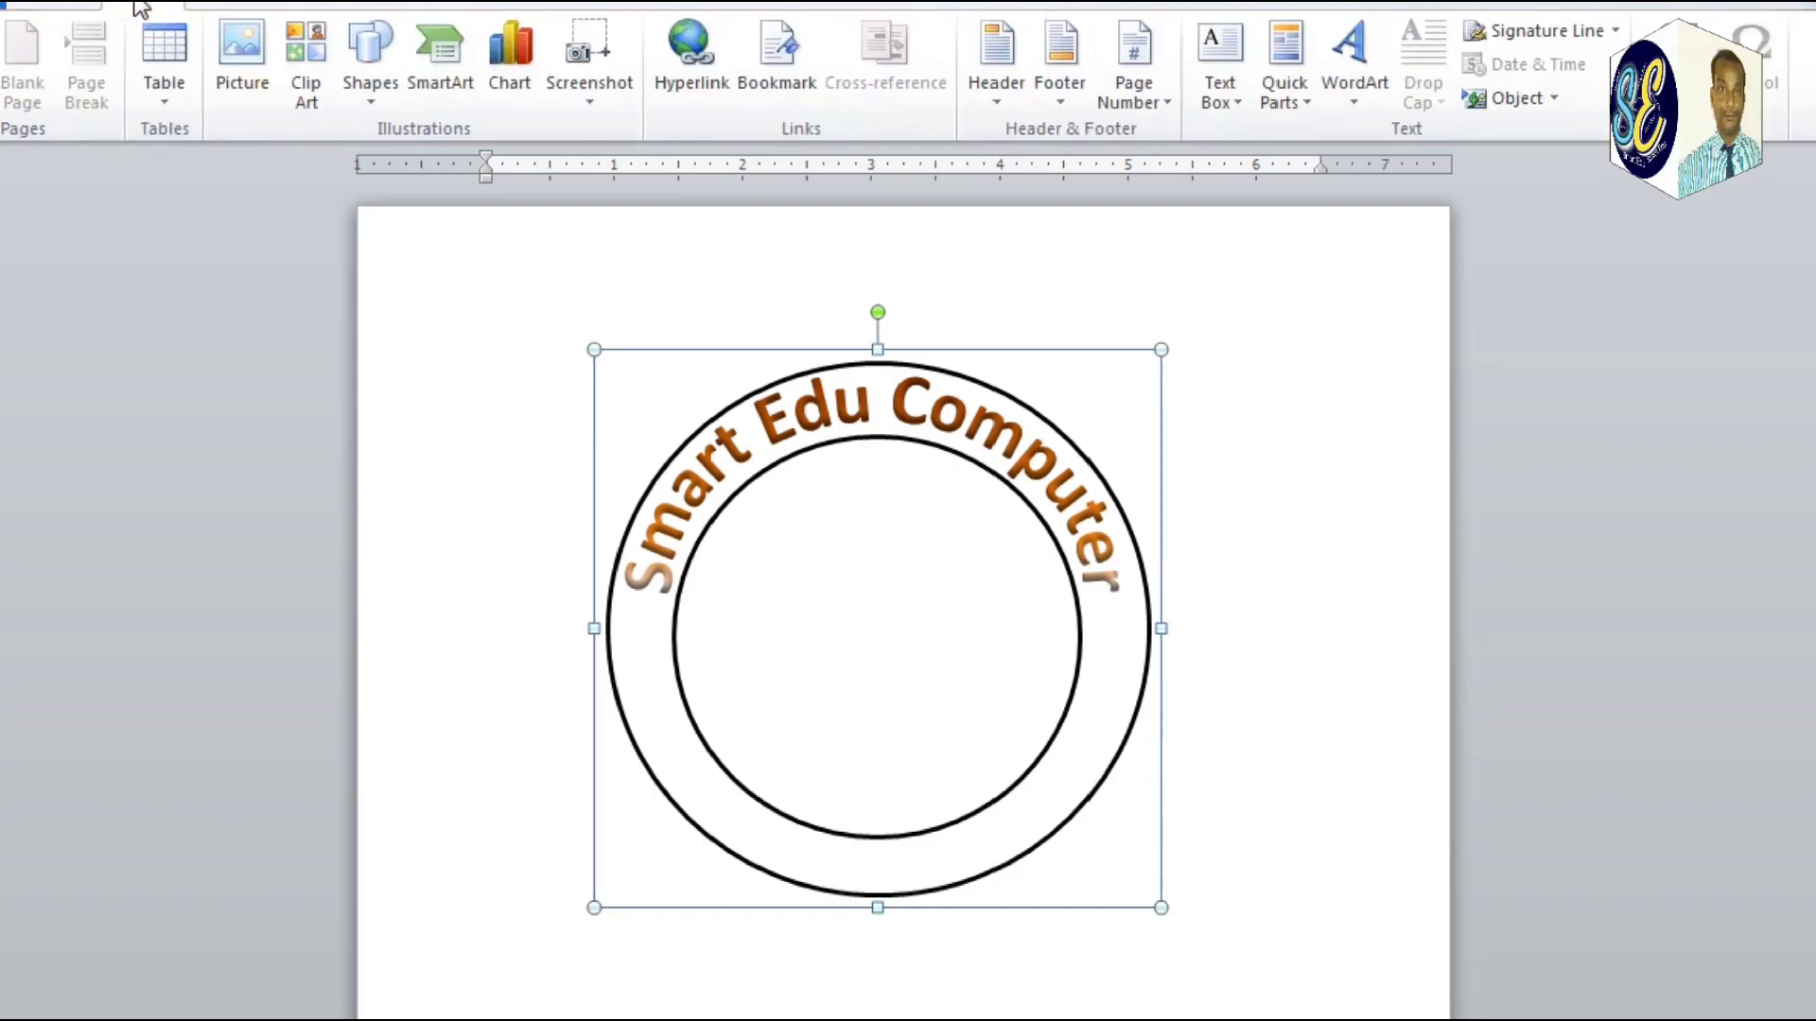
# Search Clip Art and insert the woman-at-a-computer clip into the document.
pyautogui.click(314, 89)
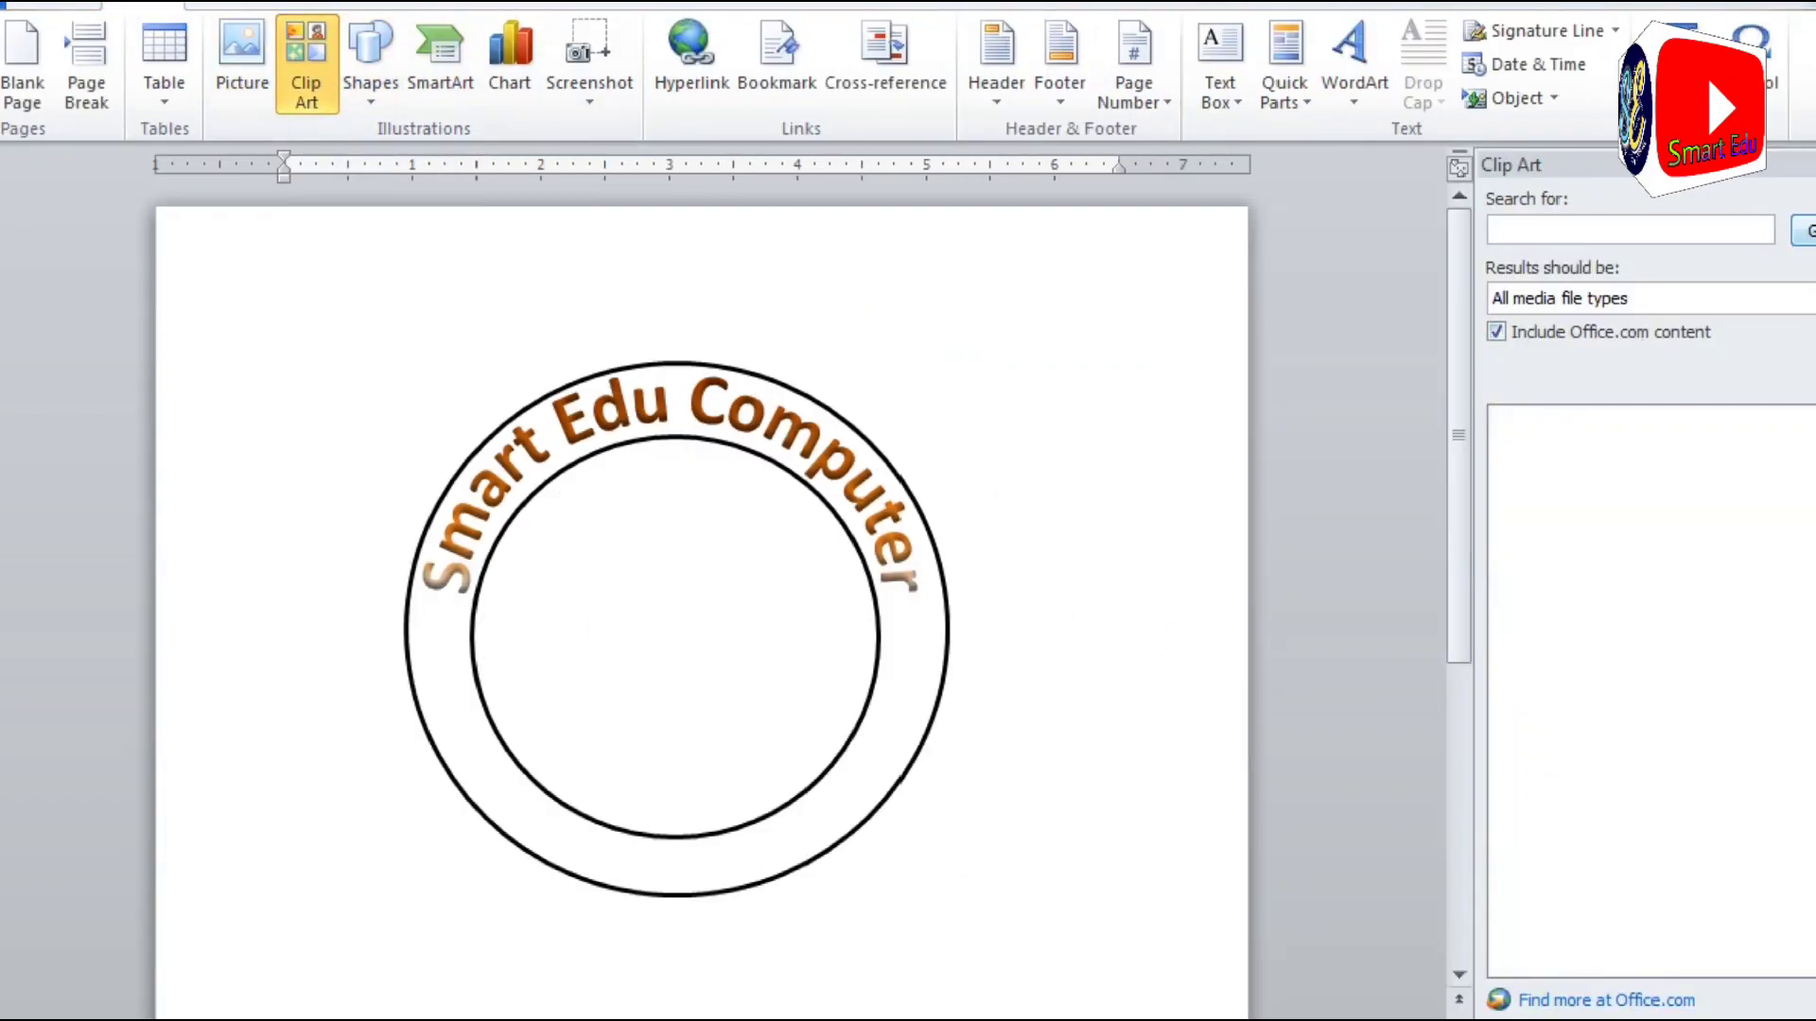
pyautogui.click(1802, 230)
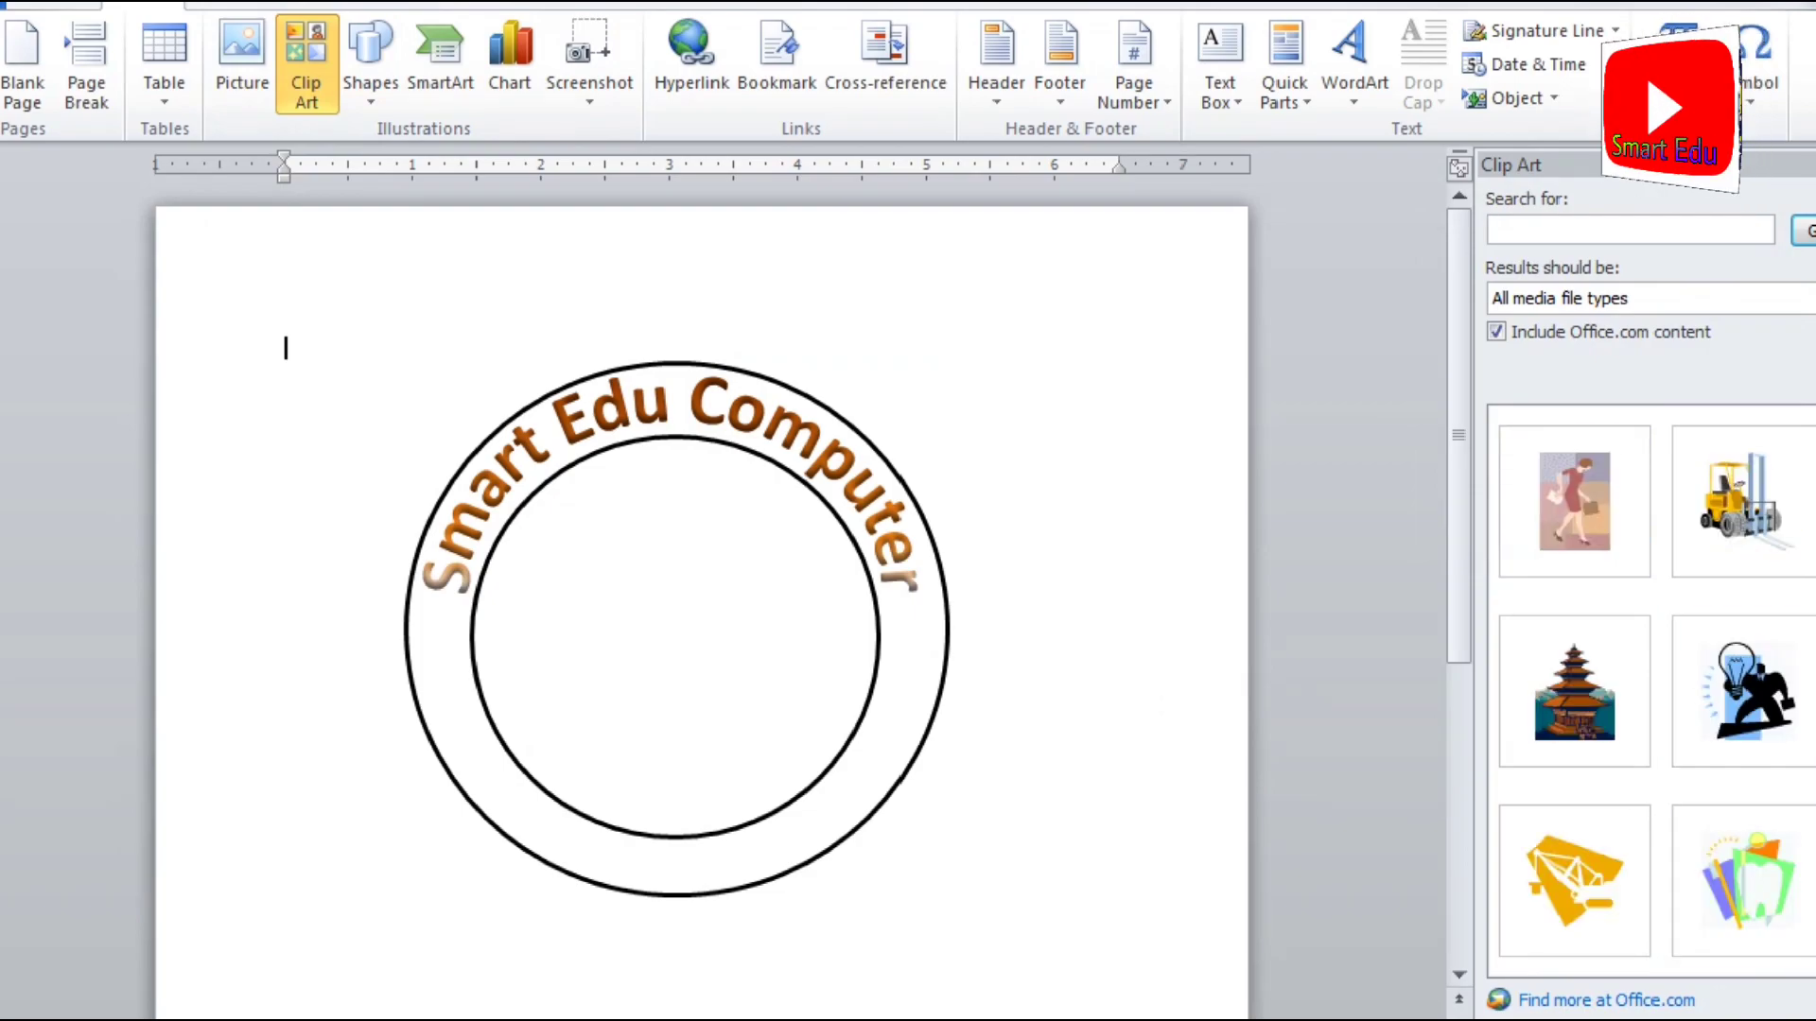
pyautogui.scroll(-3, 1560, 728)
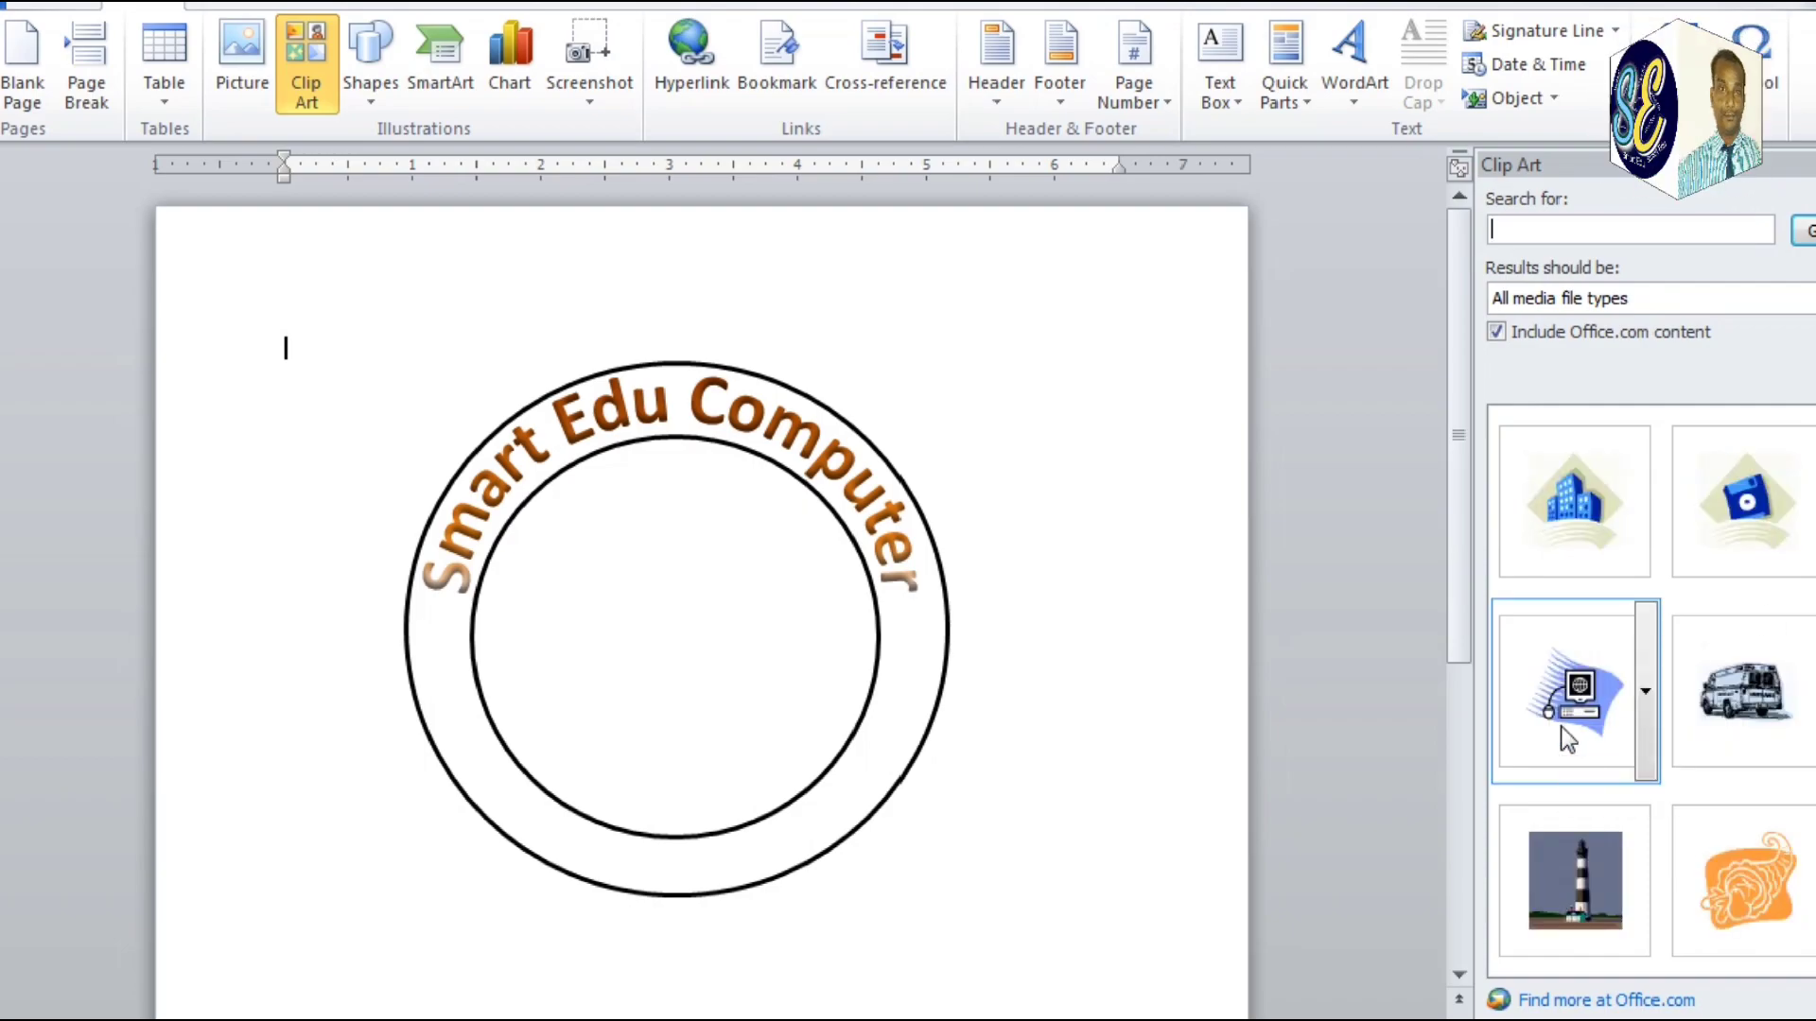
pyautogui.hotkey('ctrl', 'v')
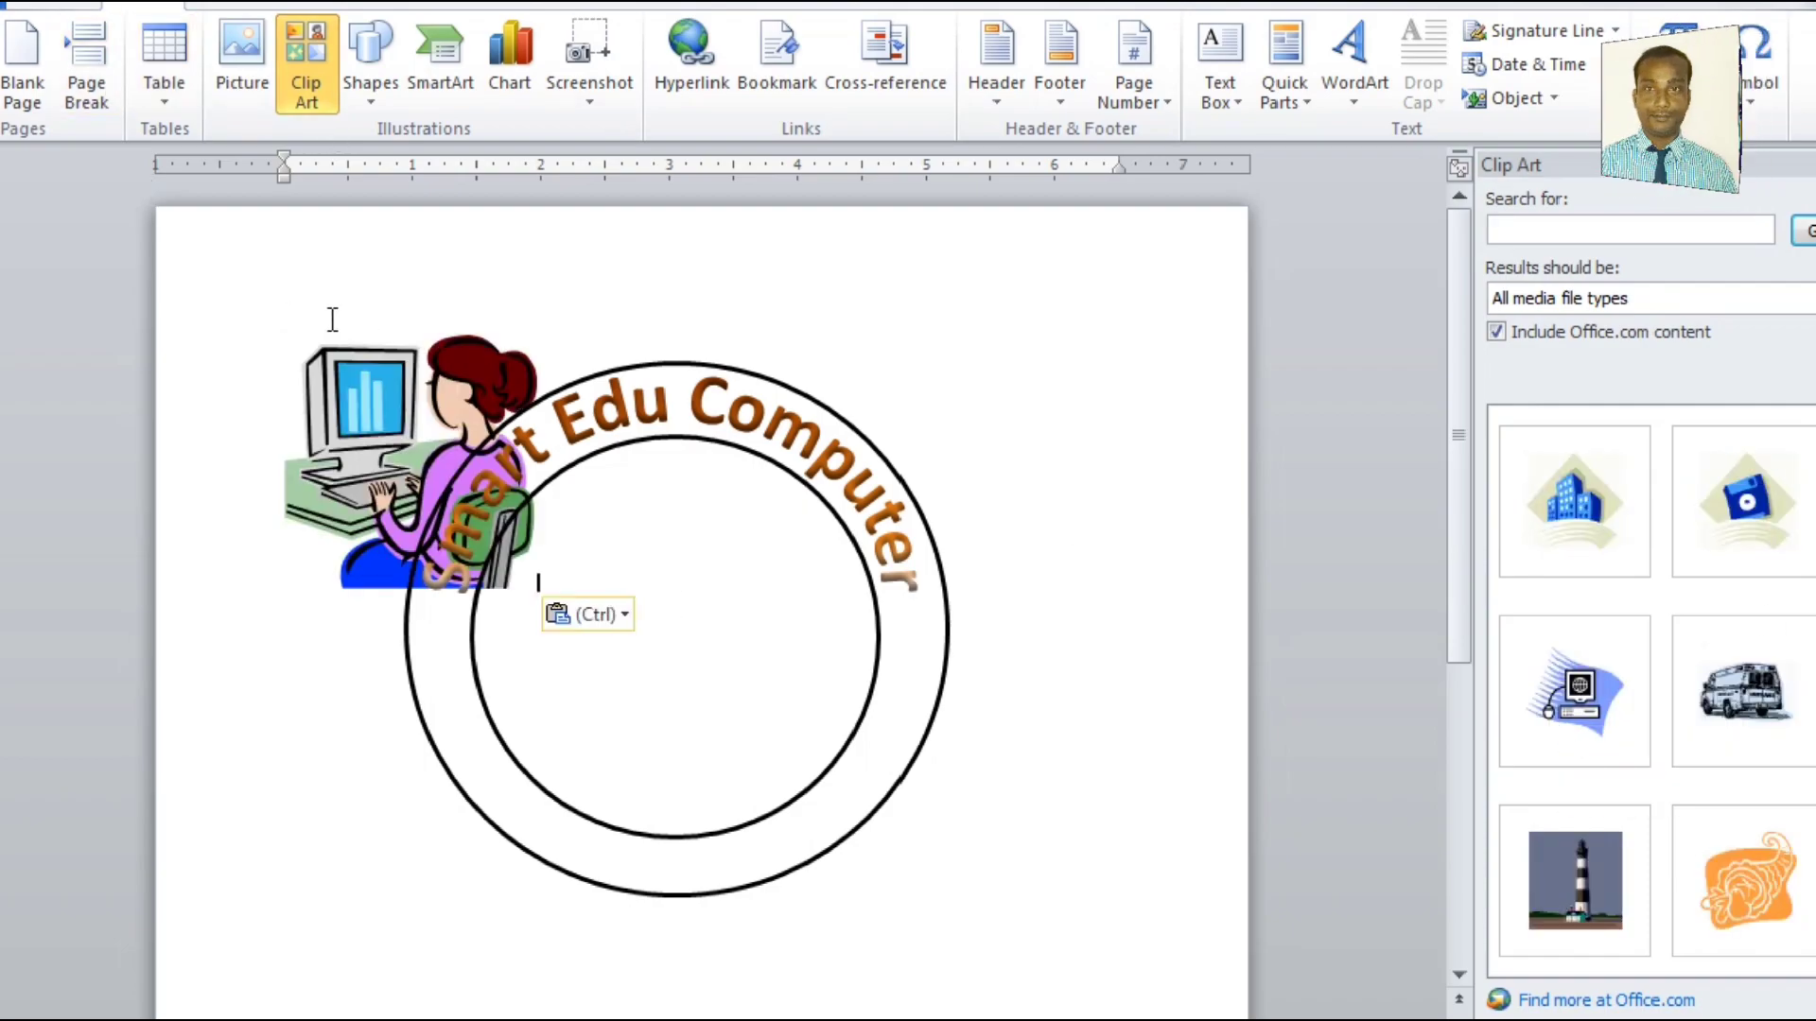
# Set the clip art to Behind Text and centre it inside the inner circle.
pyautogui.click(358, 405)
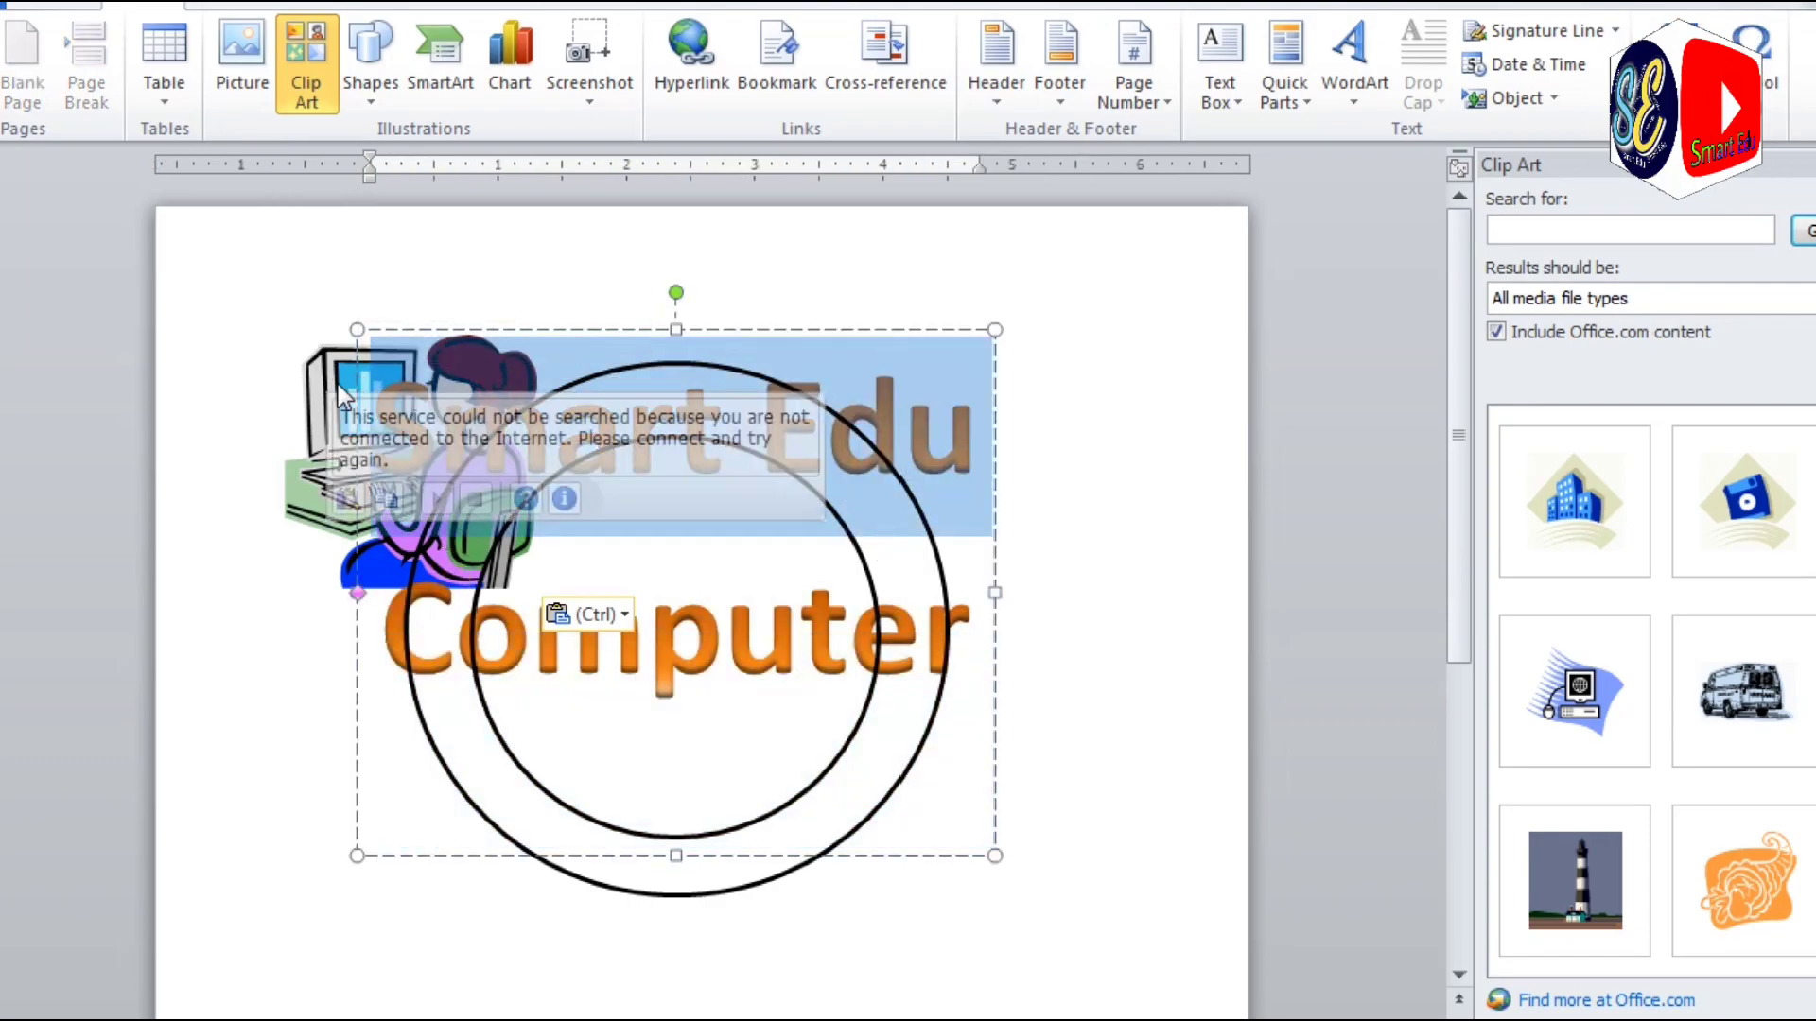
pyautogui.click(331, 404)
pyautogui.click(1311, 102)
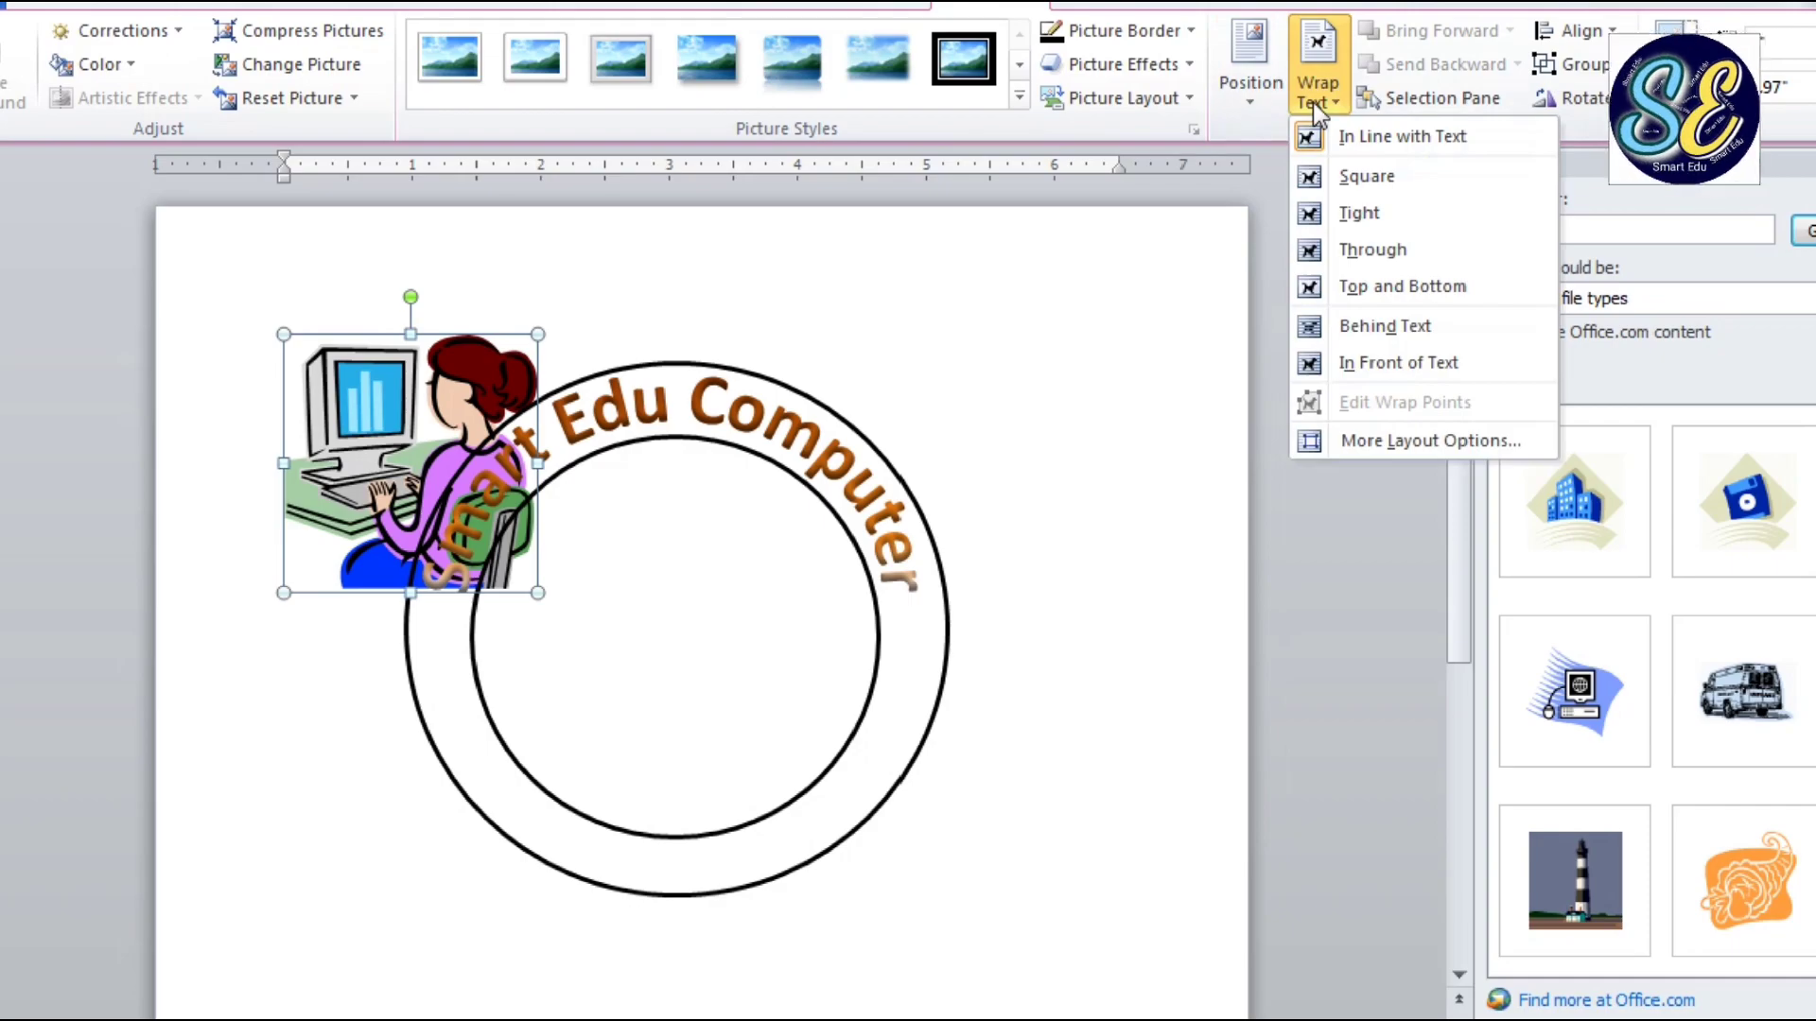
pyautogui.click(1337, 327)
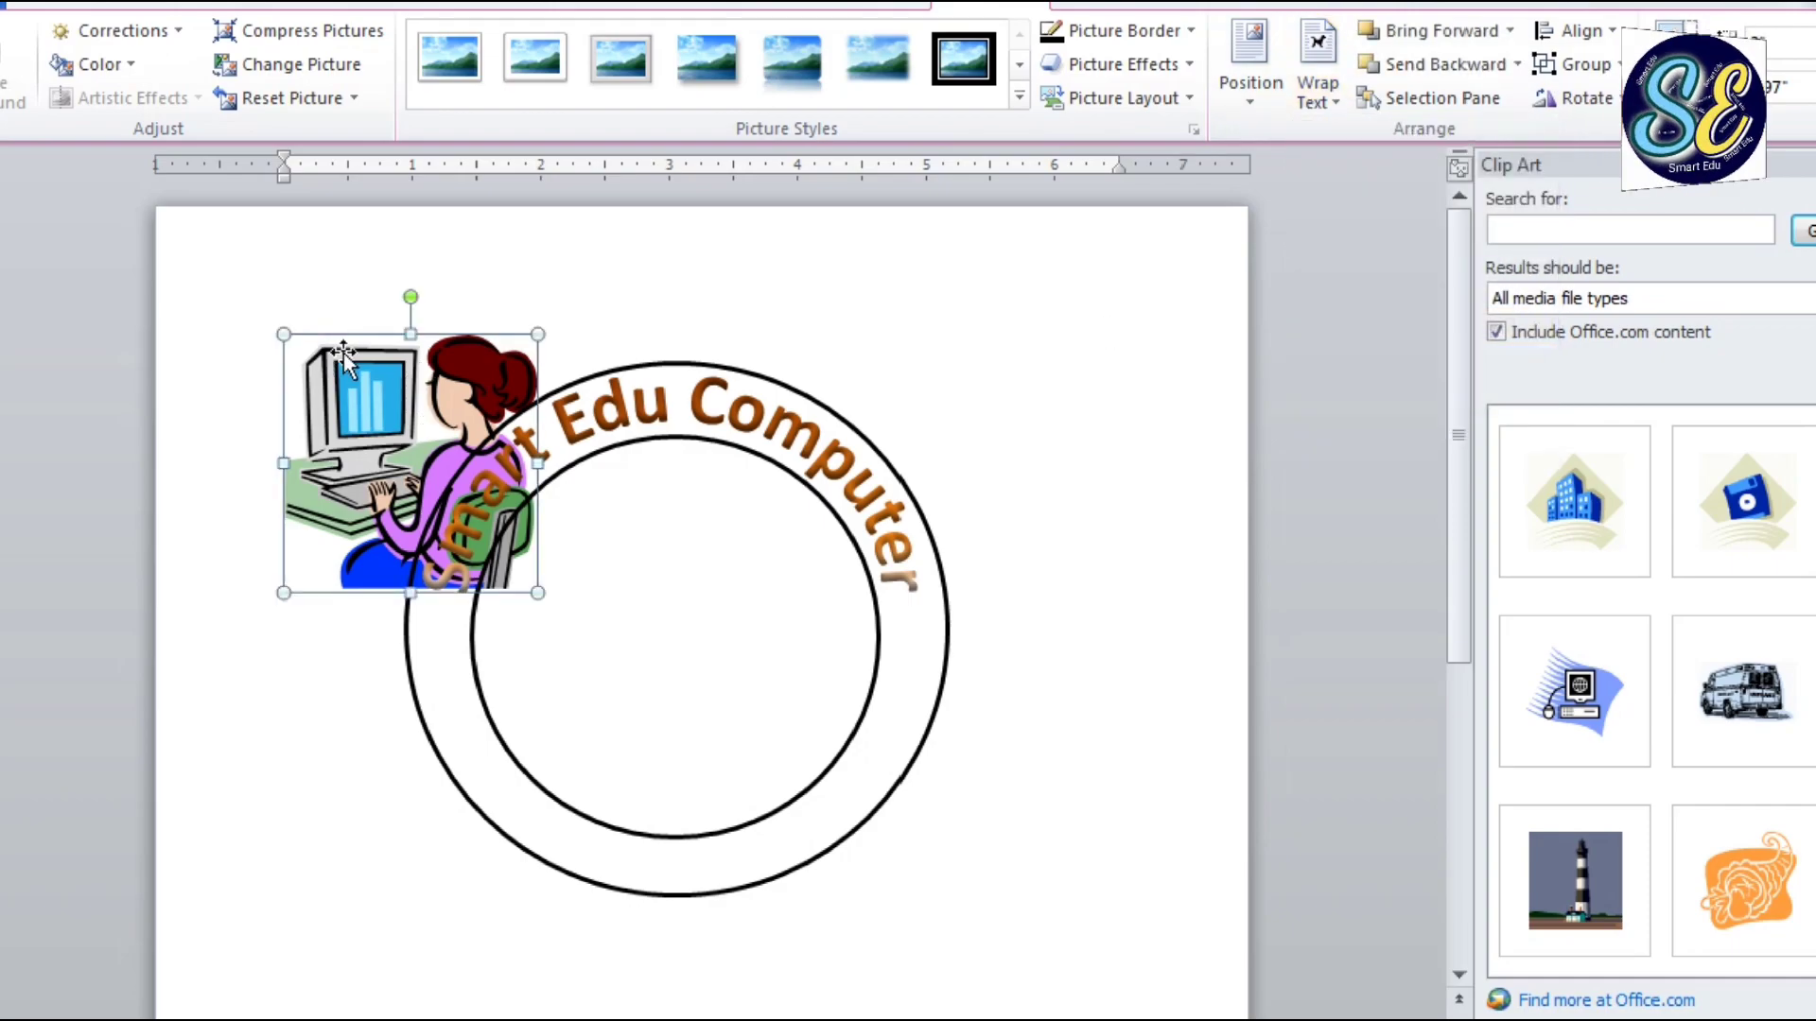
pyautogui.moveTo(343, 357); pyautogui.dragTo(659, 610)
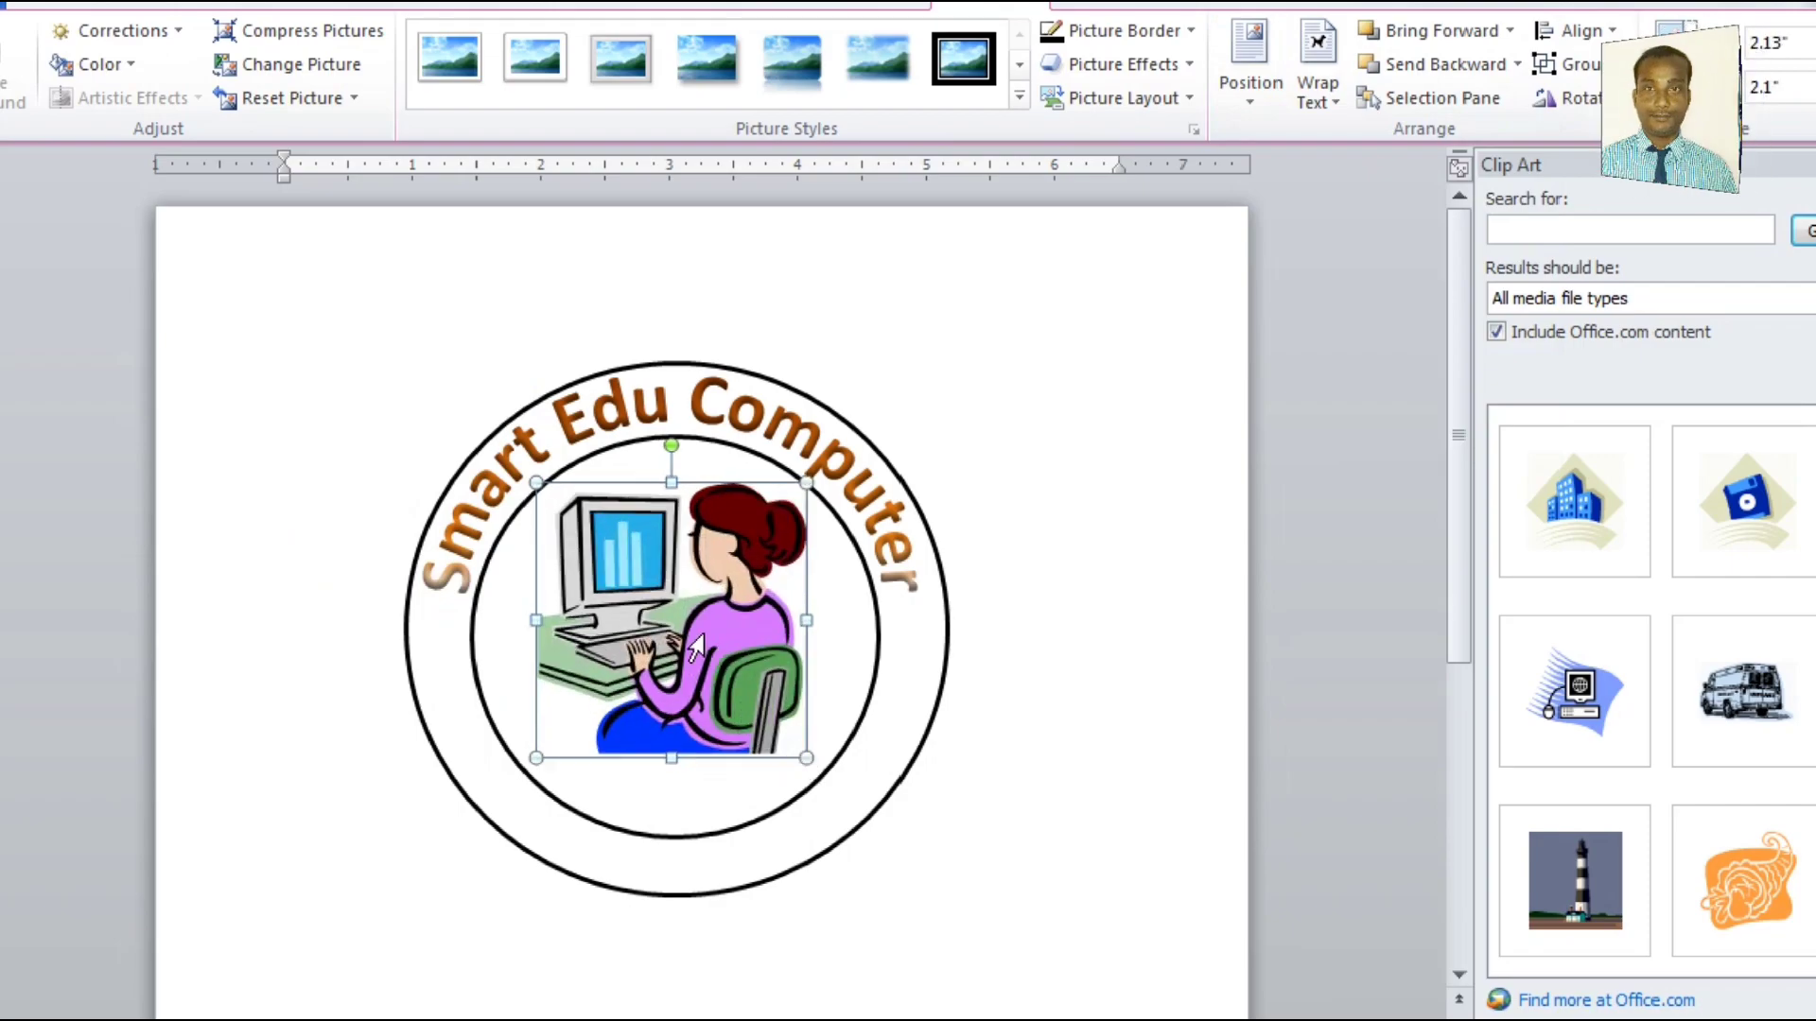
pyautogui.click(1212, 681)
# Give the clip art the oval shadowed picture style and a ¾ pt outline.
pyautogui.click(998, 10)
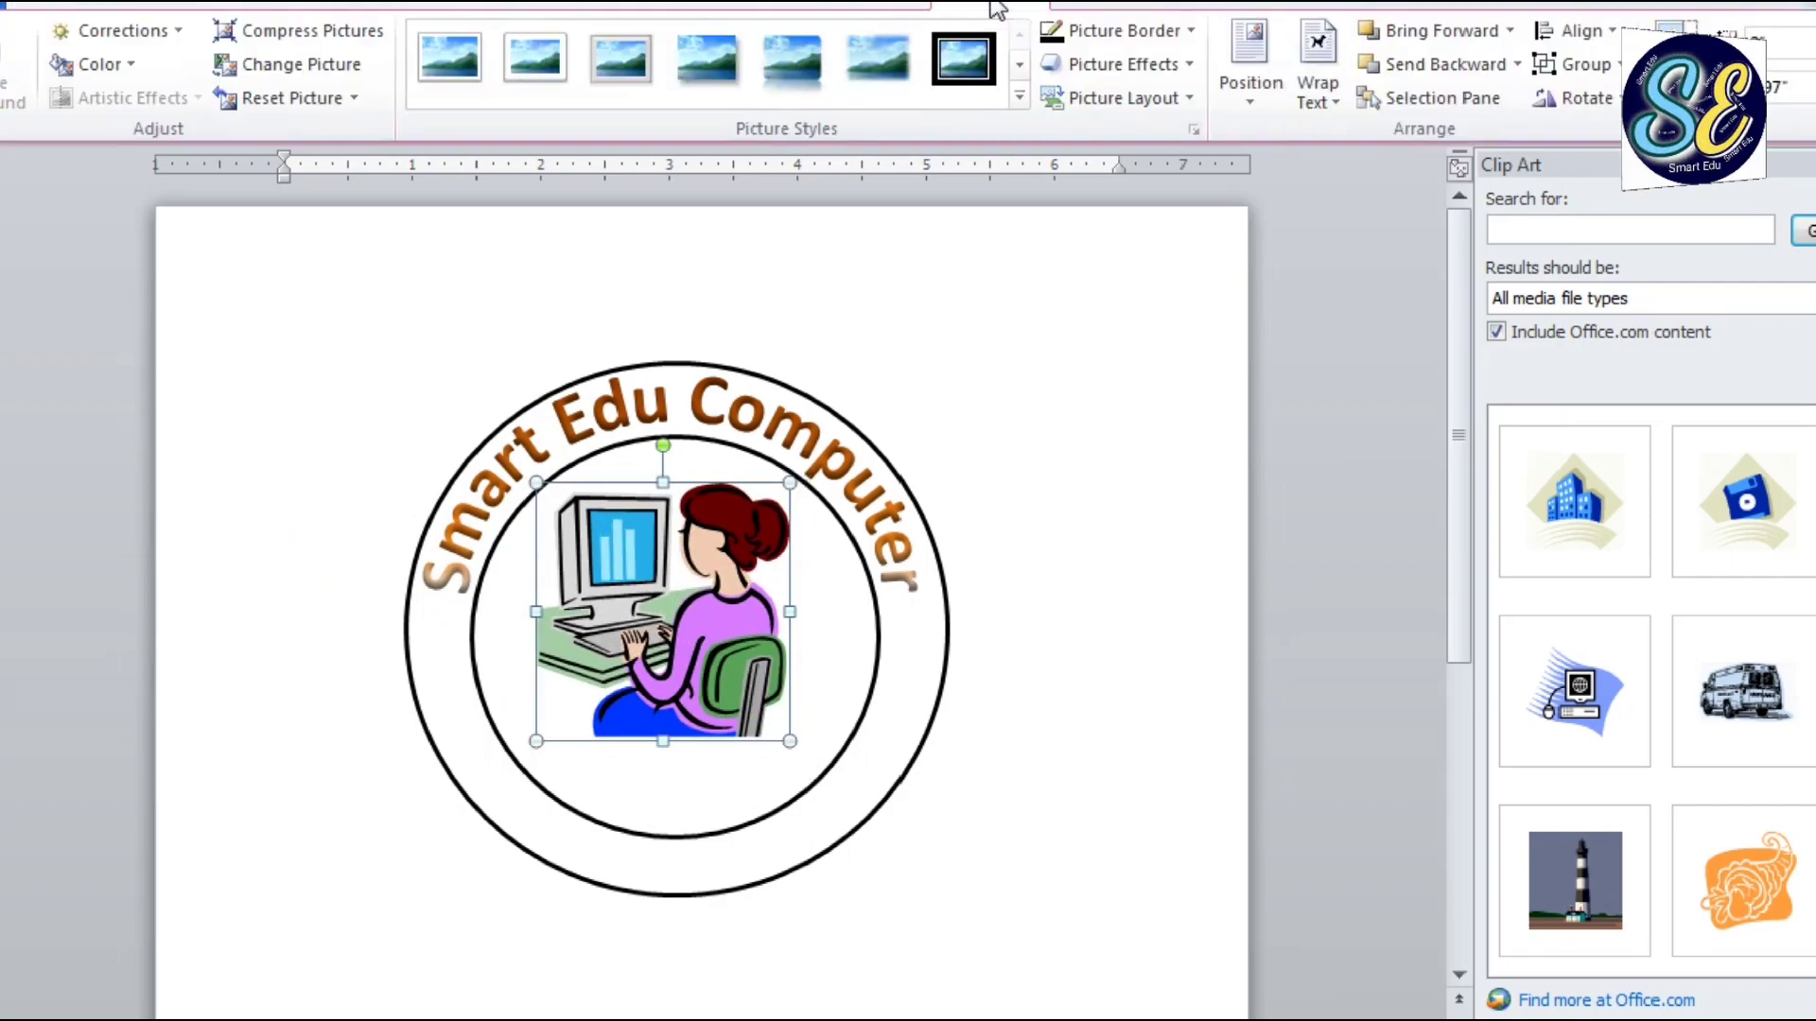
pyautogui.click(1021, 96)
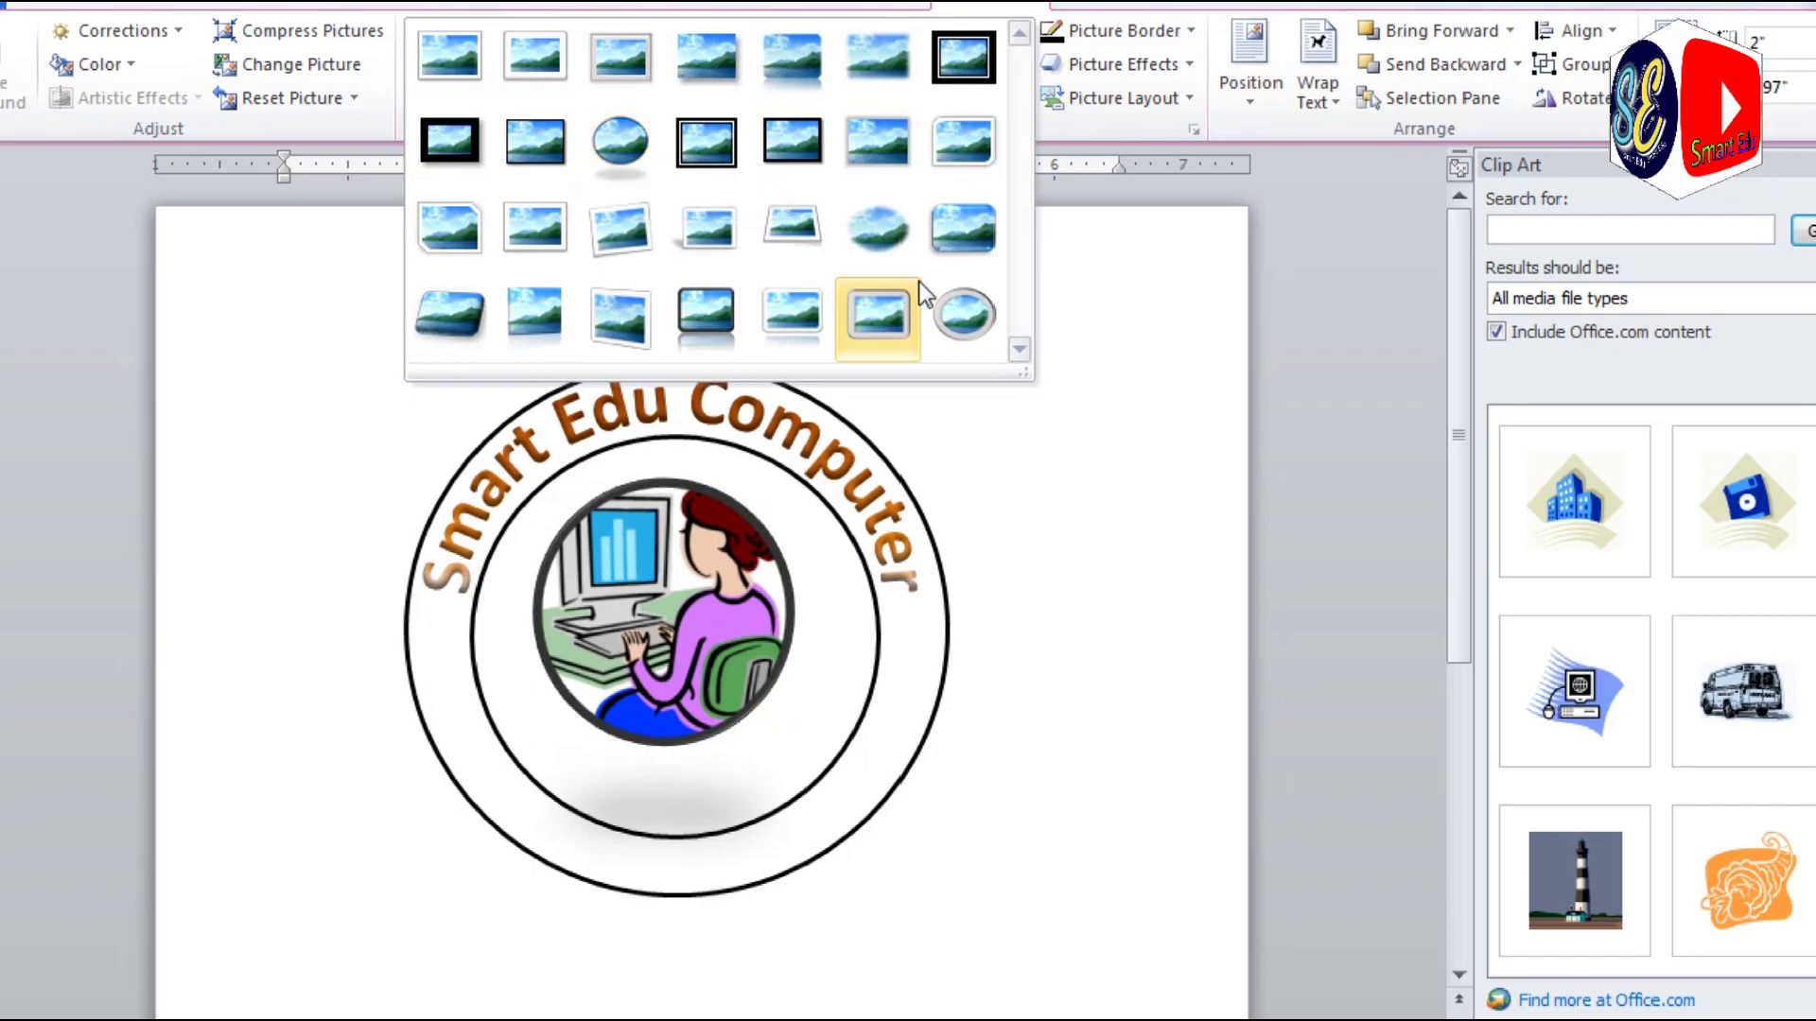
pyautogui.click(620, 142)
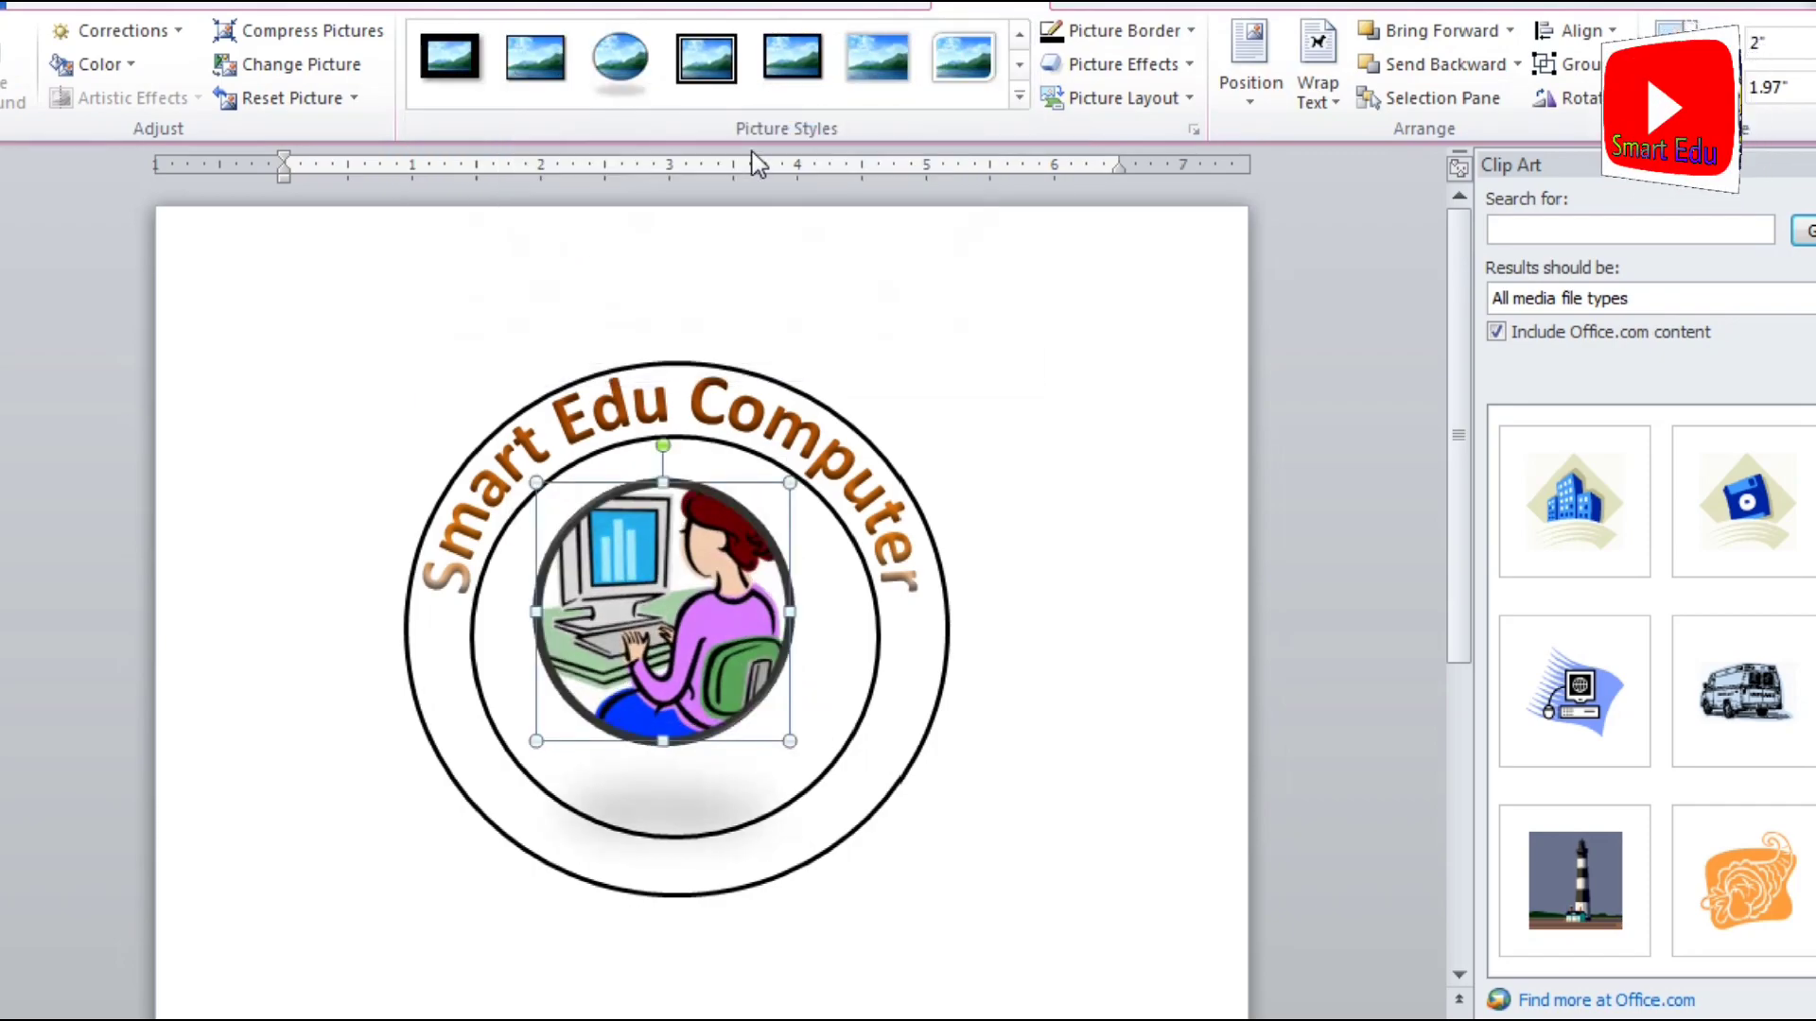
pyautogui.click(1186, 34)
pyautogui.moveTo(1118, 355)
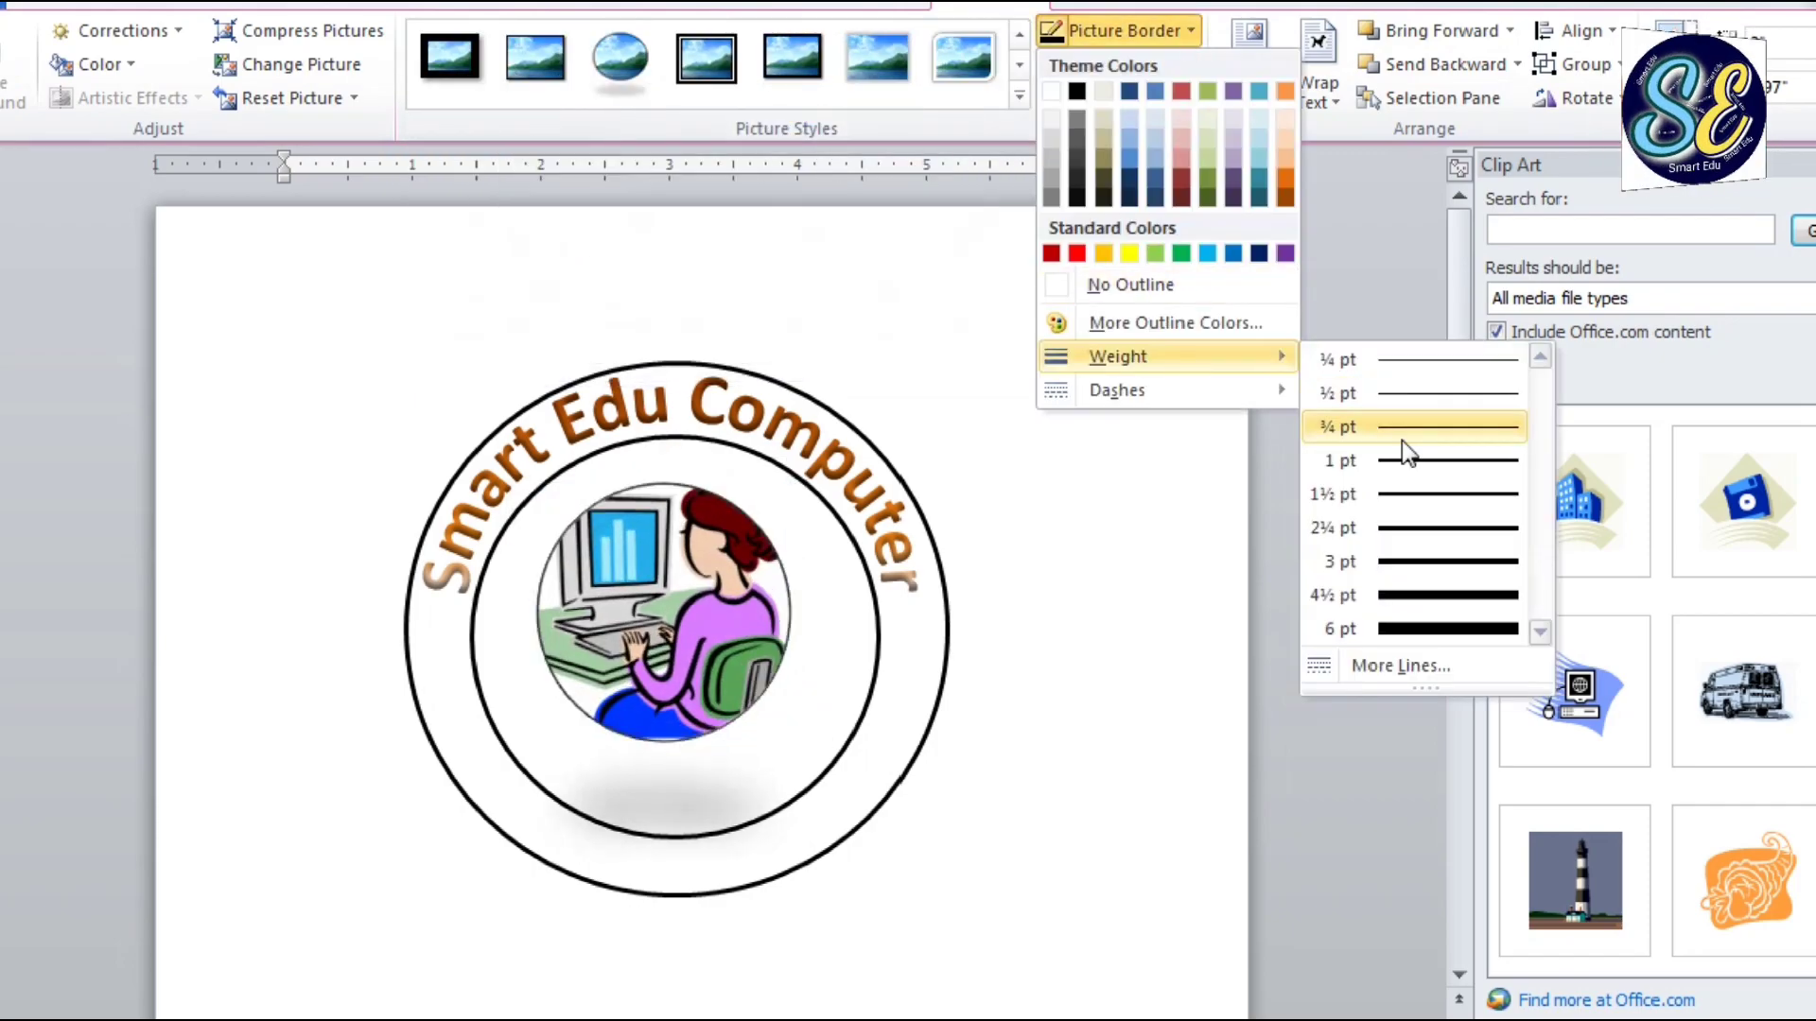
pyautogui.click(1414, 423)
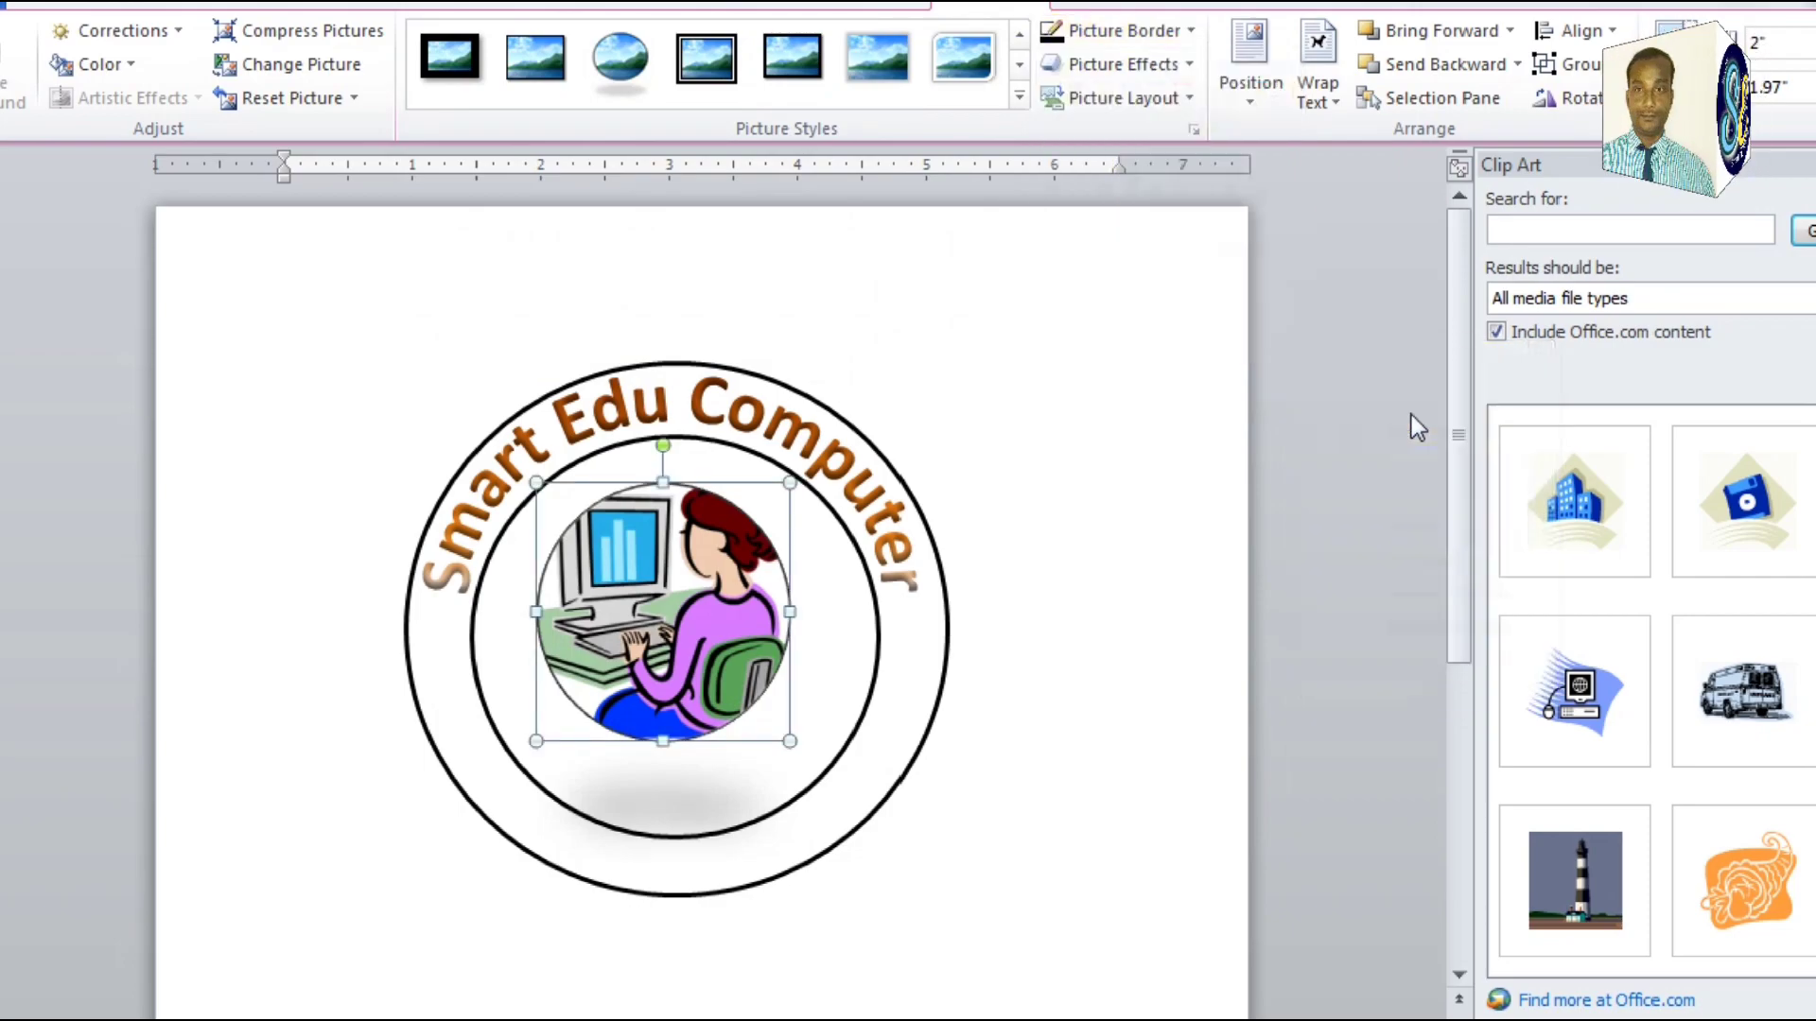
pyautogui.click(1019, 96)
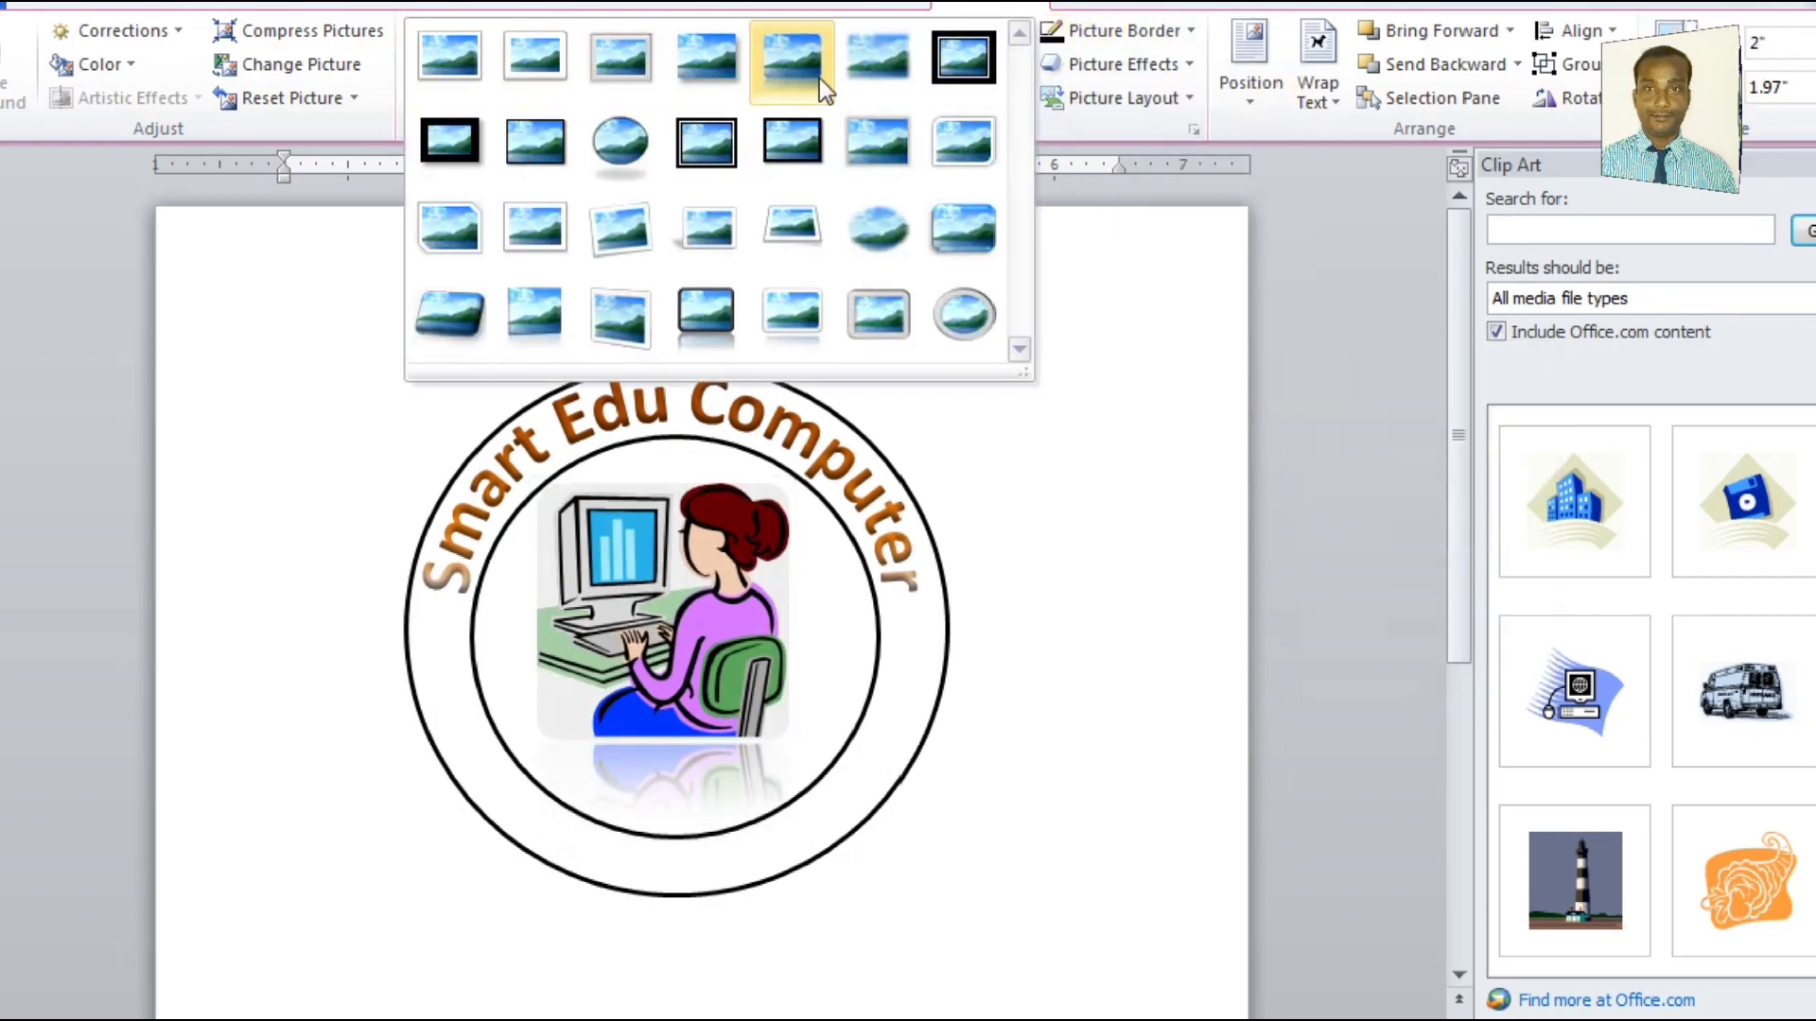
pyautogui.click(705, 635)
# Enlarge the picture to fill the inner circle and group it with the circles.
pyautogui.press('Right')
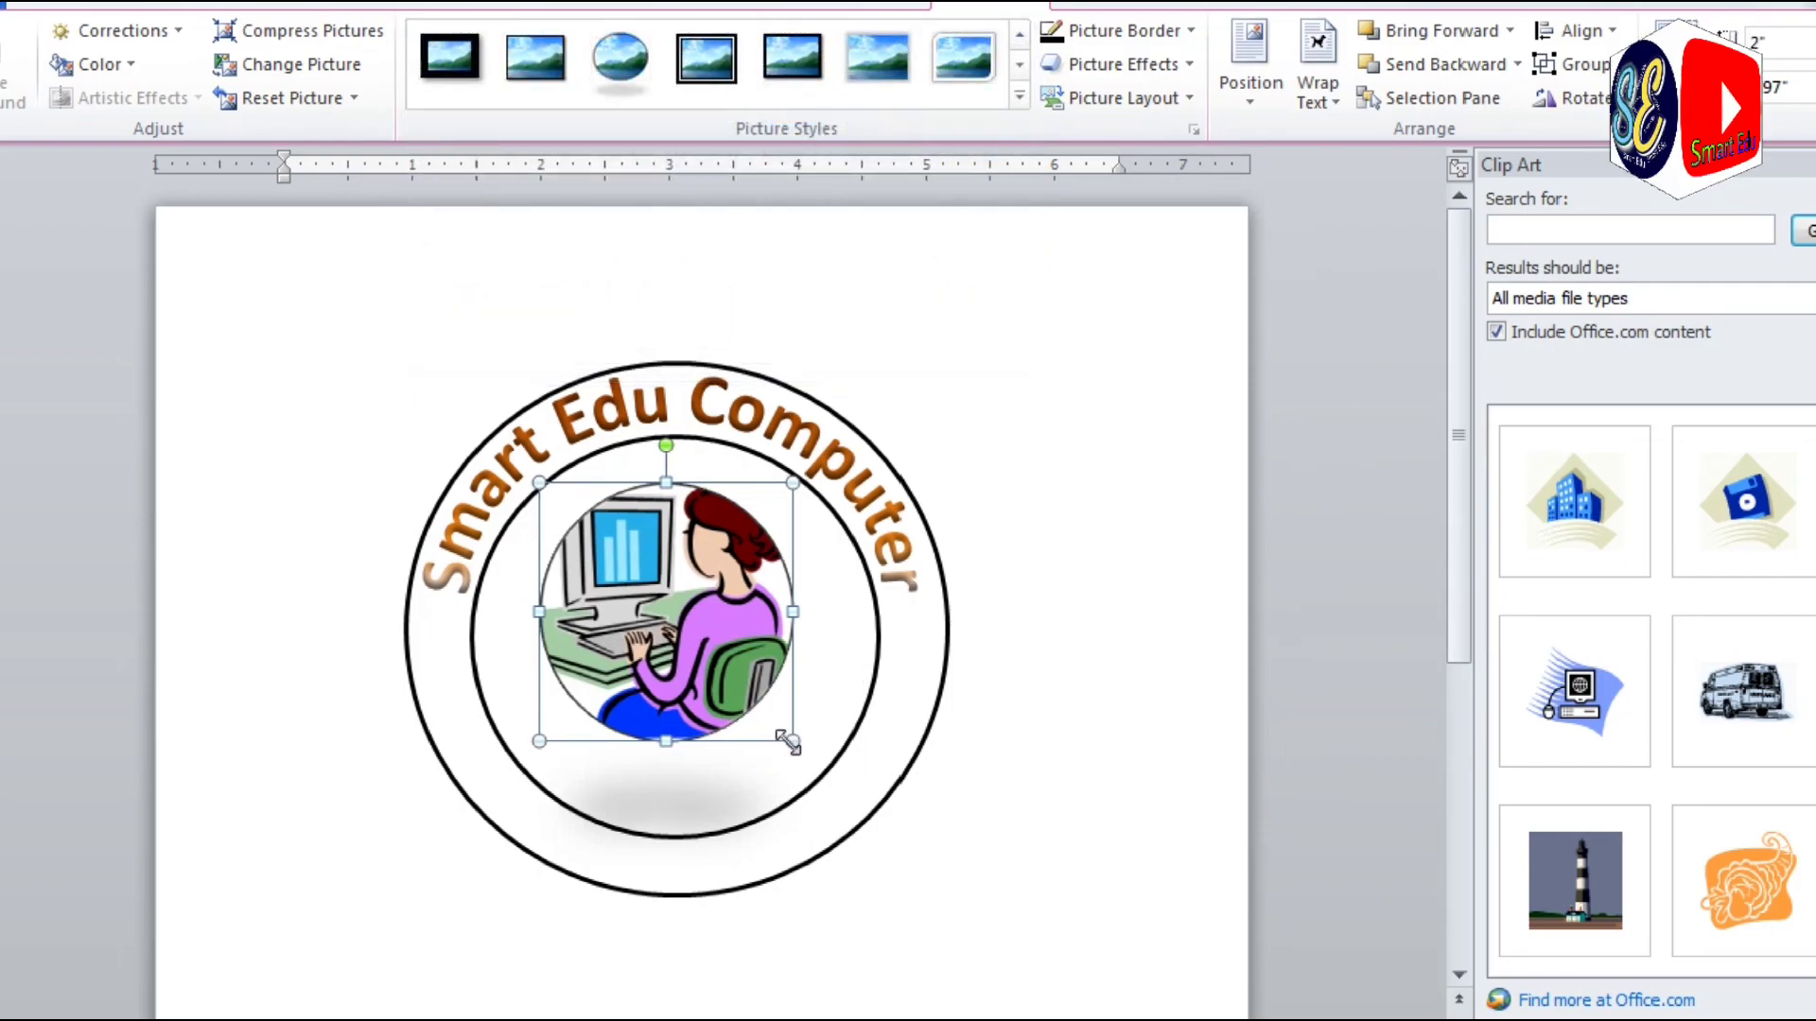
pyautogui.moveTo(788, 742); pyautogui.dragTo(845, 794)
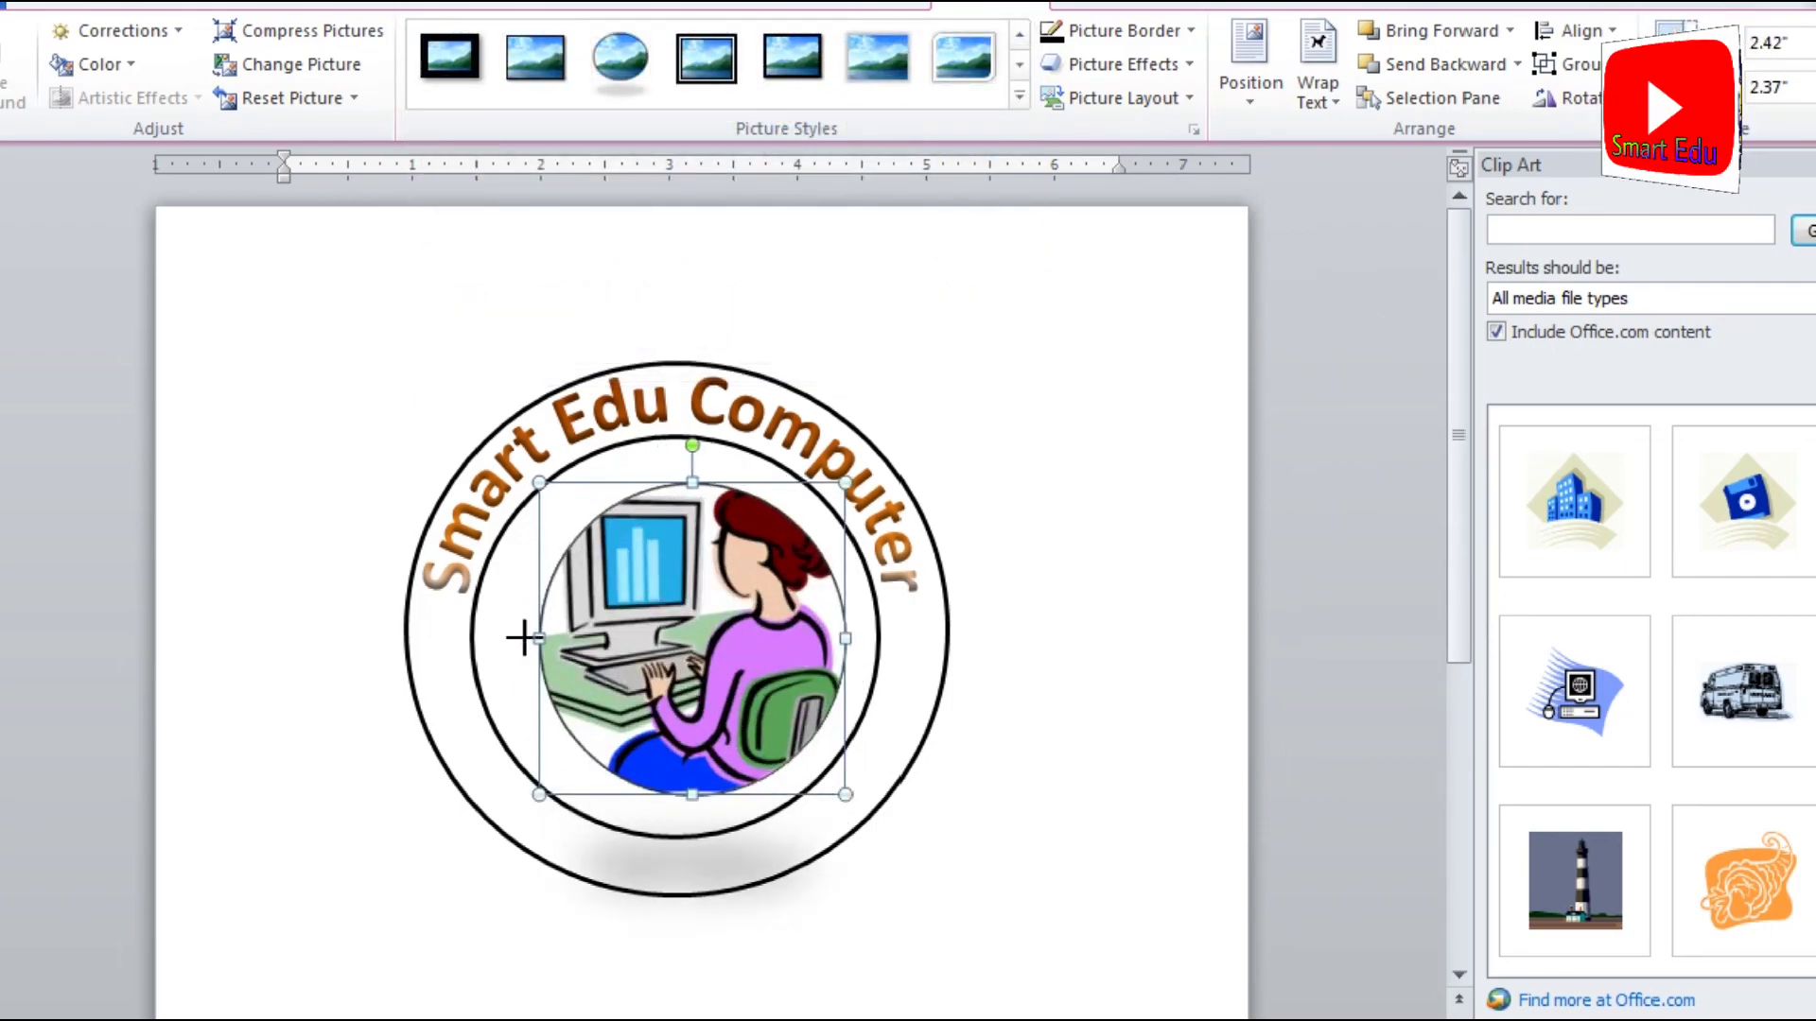
pyautogui.moveTo(523, 637); pyautogui.dragTo(511, 637)
pyautogui.press('Left')
pyautogui.press('Up')
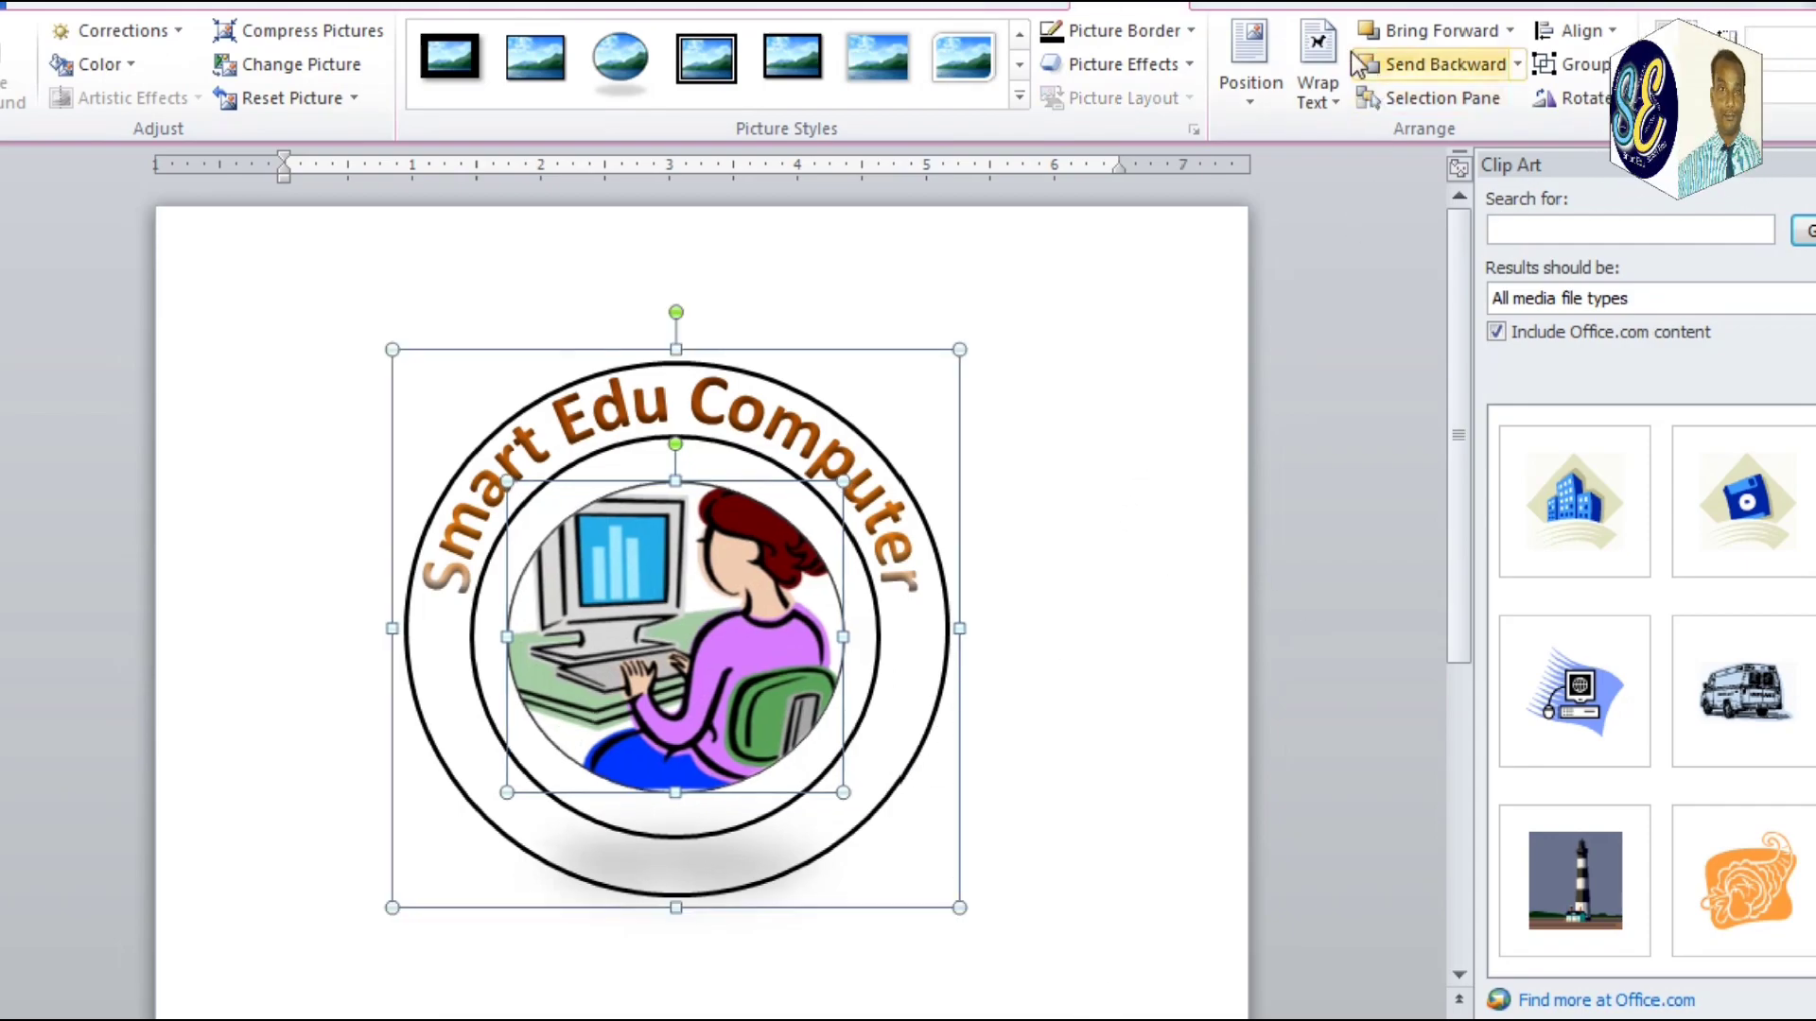
pyautogui.click(1589, 106)
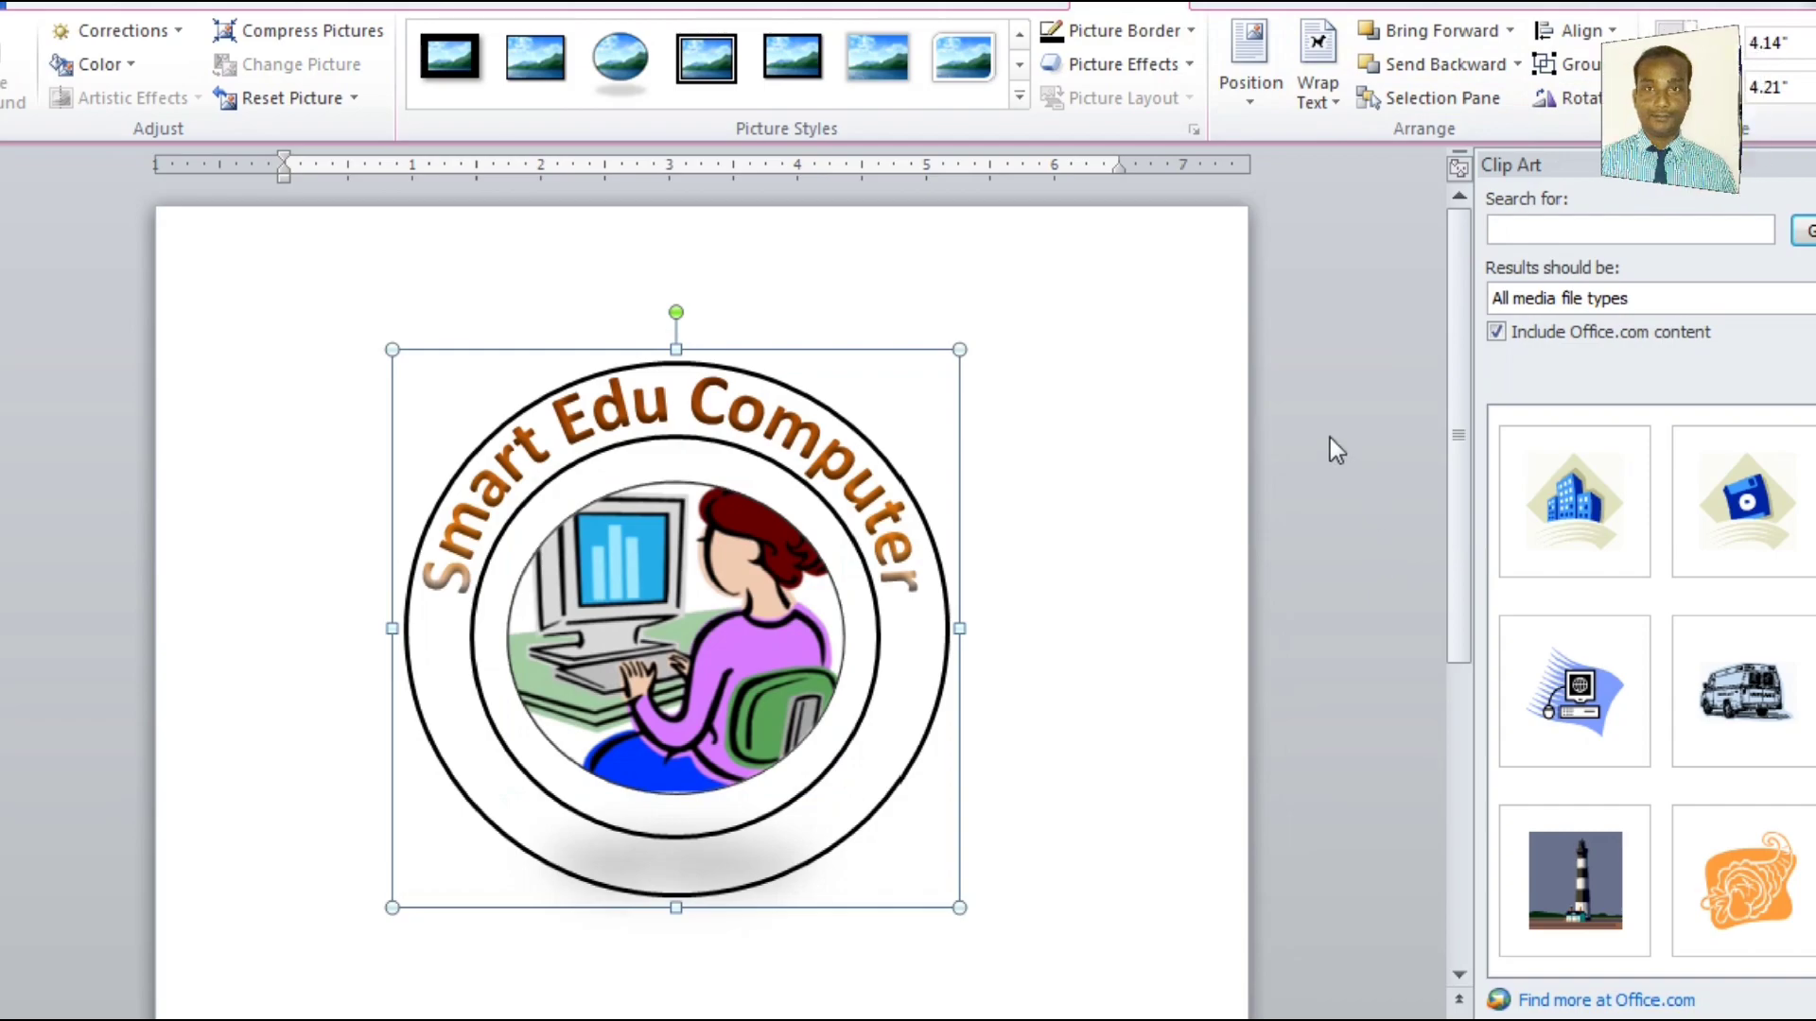
pyautogui.click(157, 7)
pyautogui.click(195, 336)
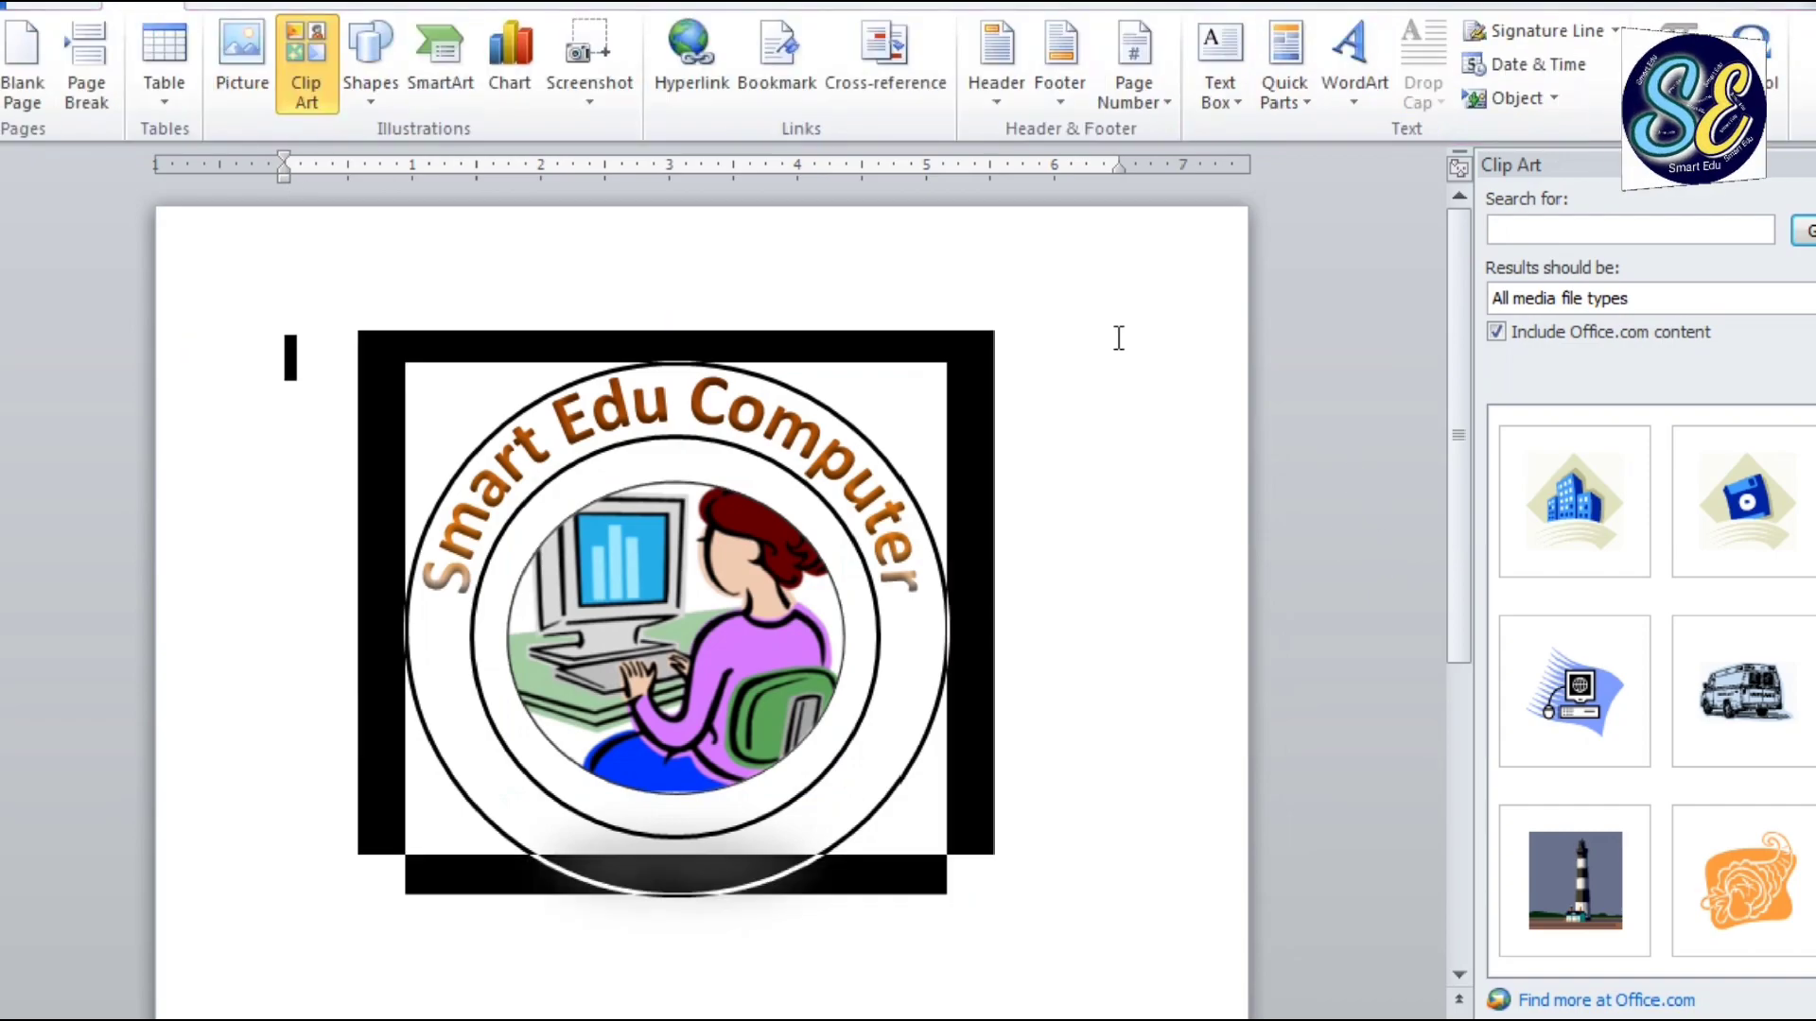
# Draw a ribbon banner across the bottom of the logo.
pyautogui.click(370, 90)
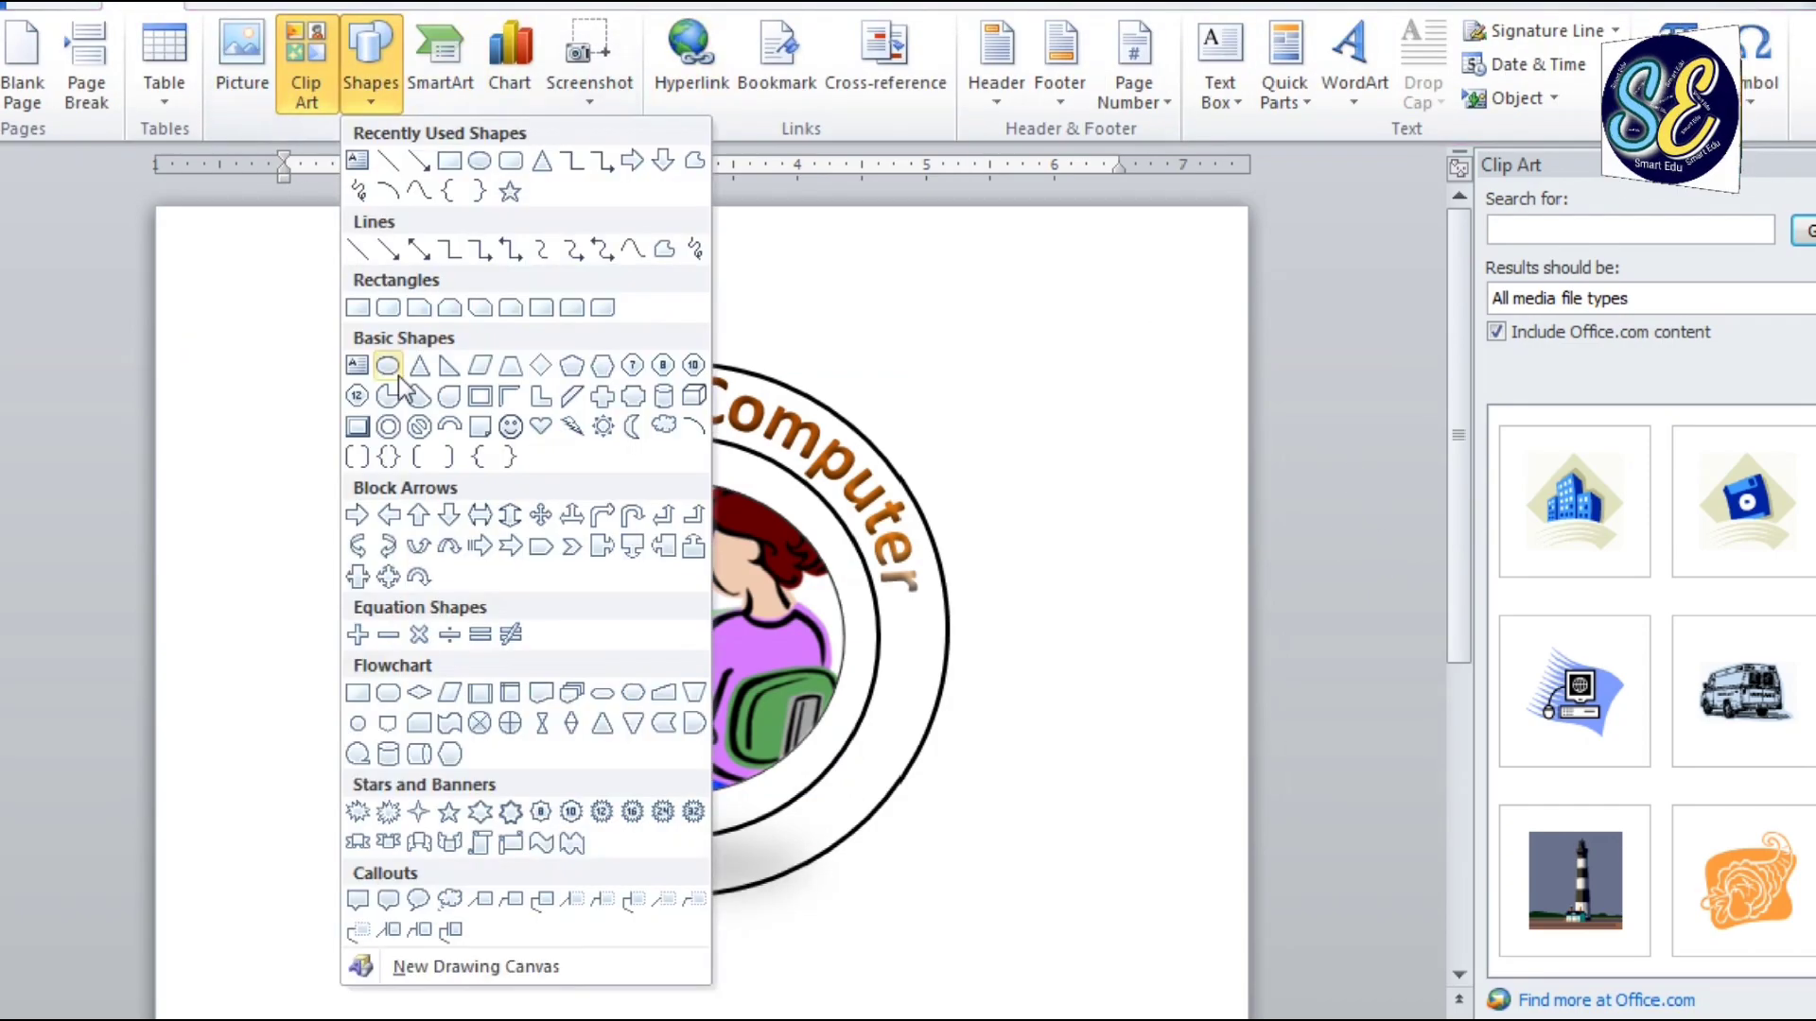
pyautogui.click(418, 842)
pyautogui.moveTo(287, 819); pyautogui.dragTo(1070, 941)
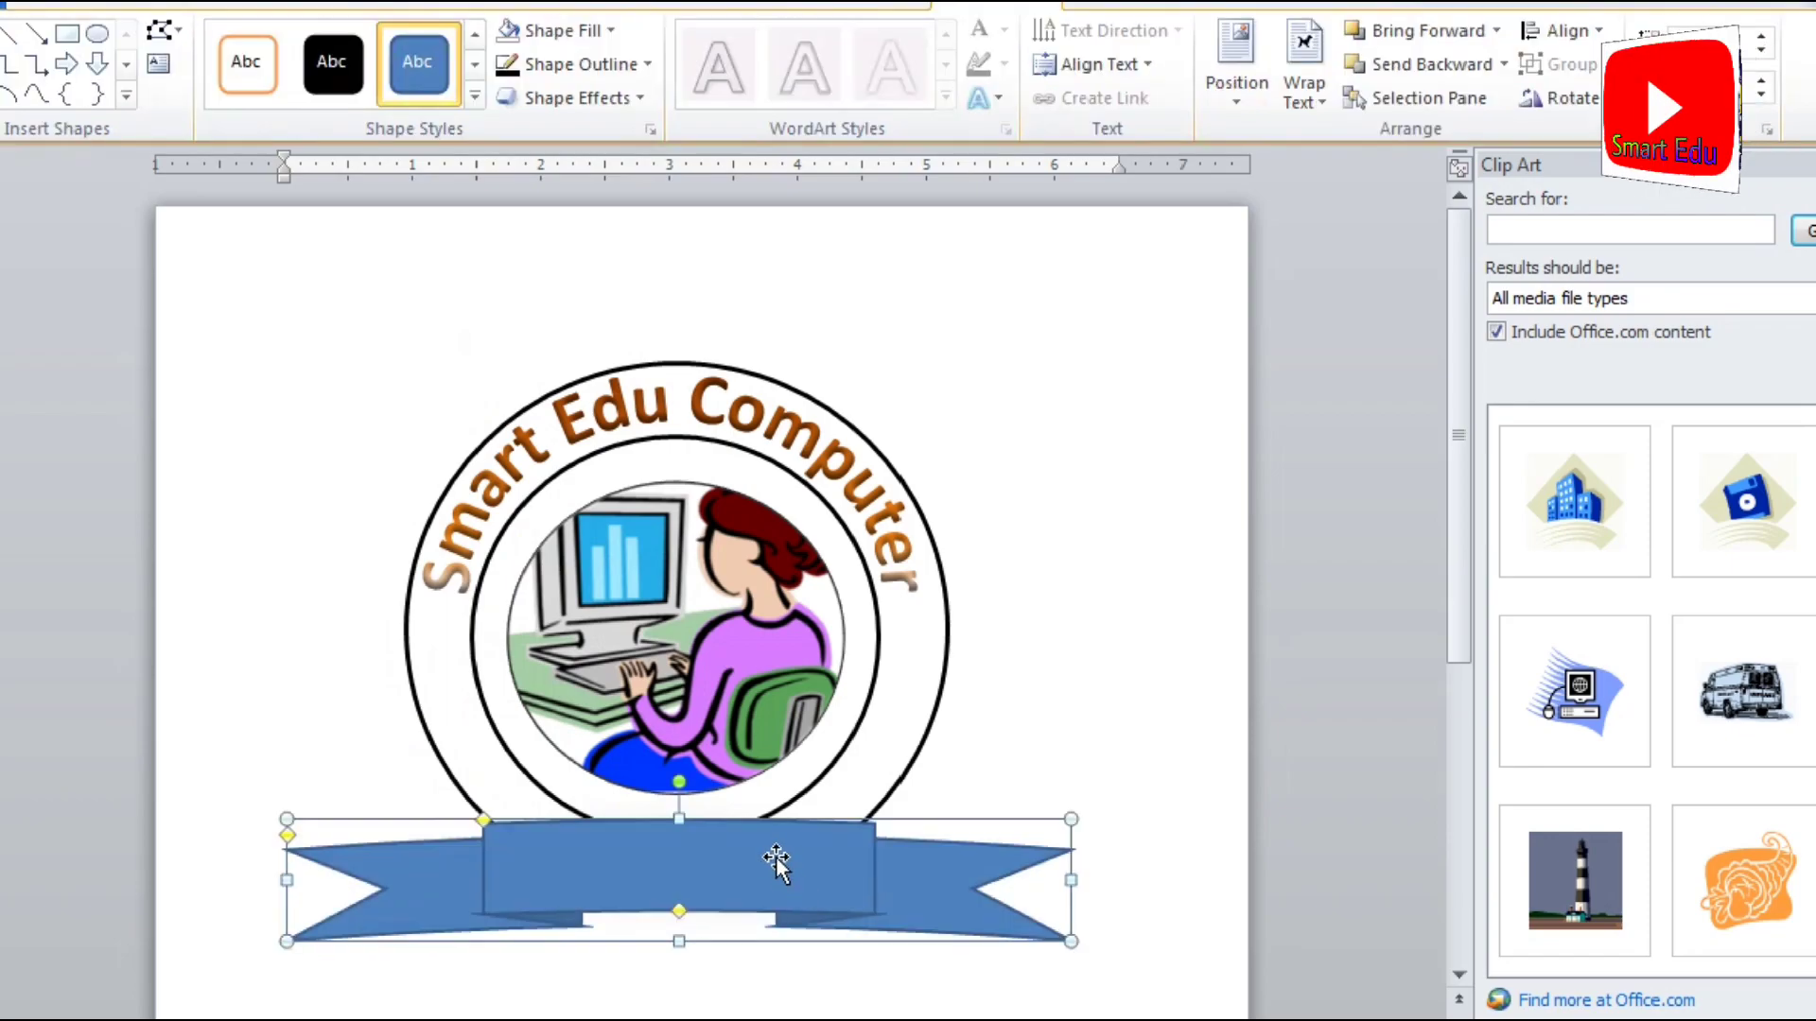
pyautogui.moveTo(776, 859); pyautogui.dragTo(783, 832)
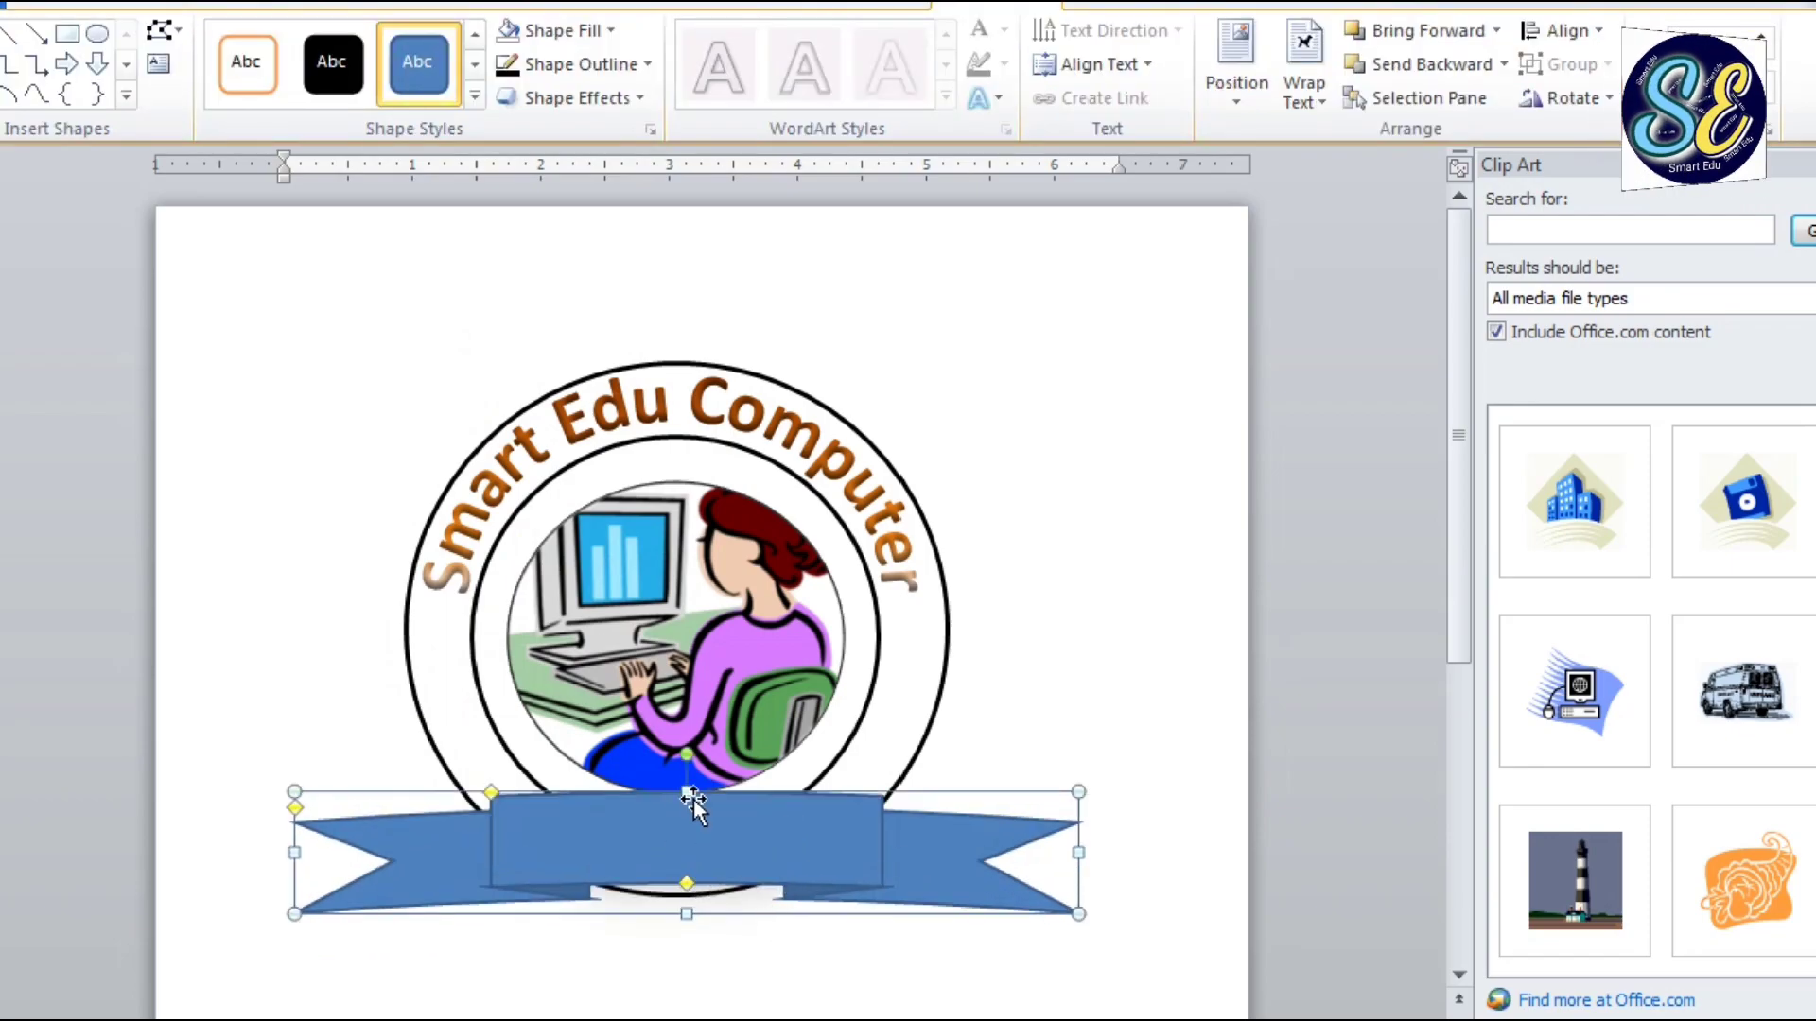
pyautogui.moveTo(732, 845); pyautogui.dragTo(738, 875)
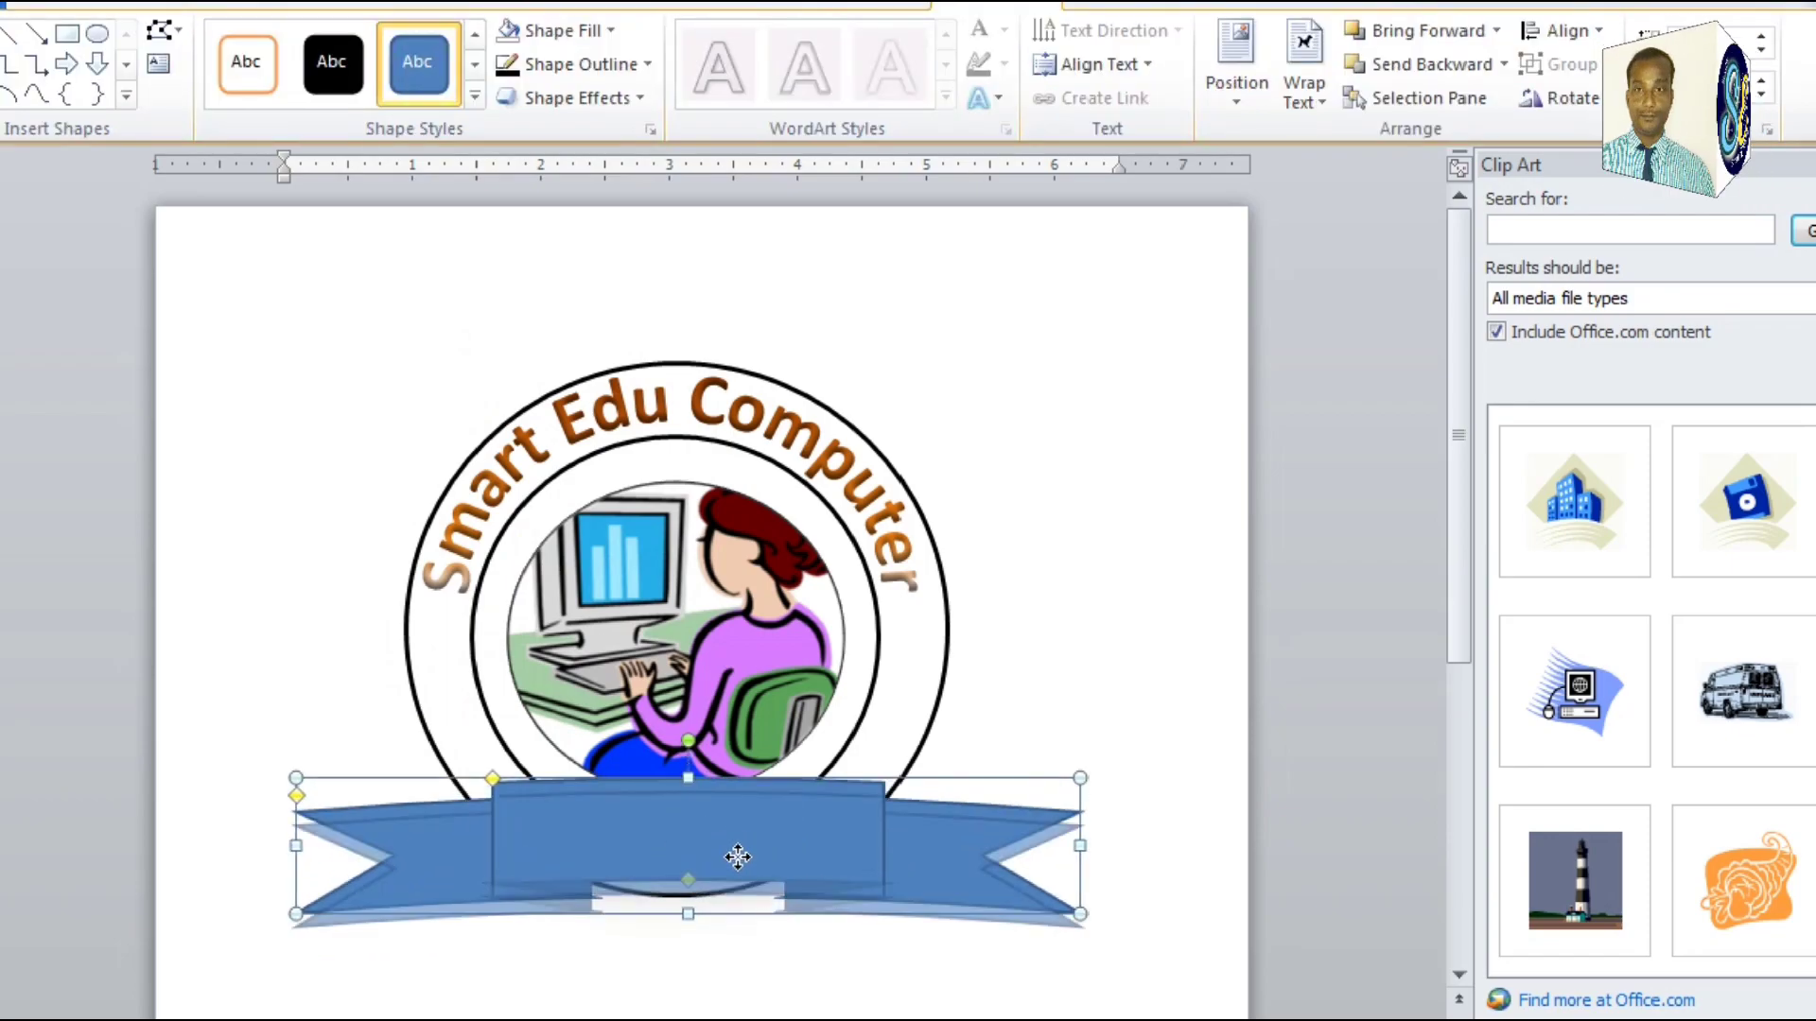
# Fill the banner white with a black 2¼ pt outline.
pyautogui.click(608, 32)
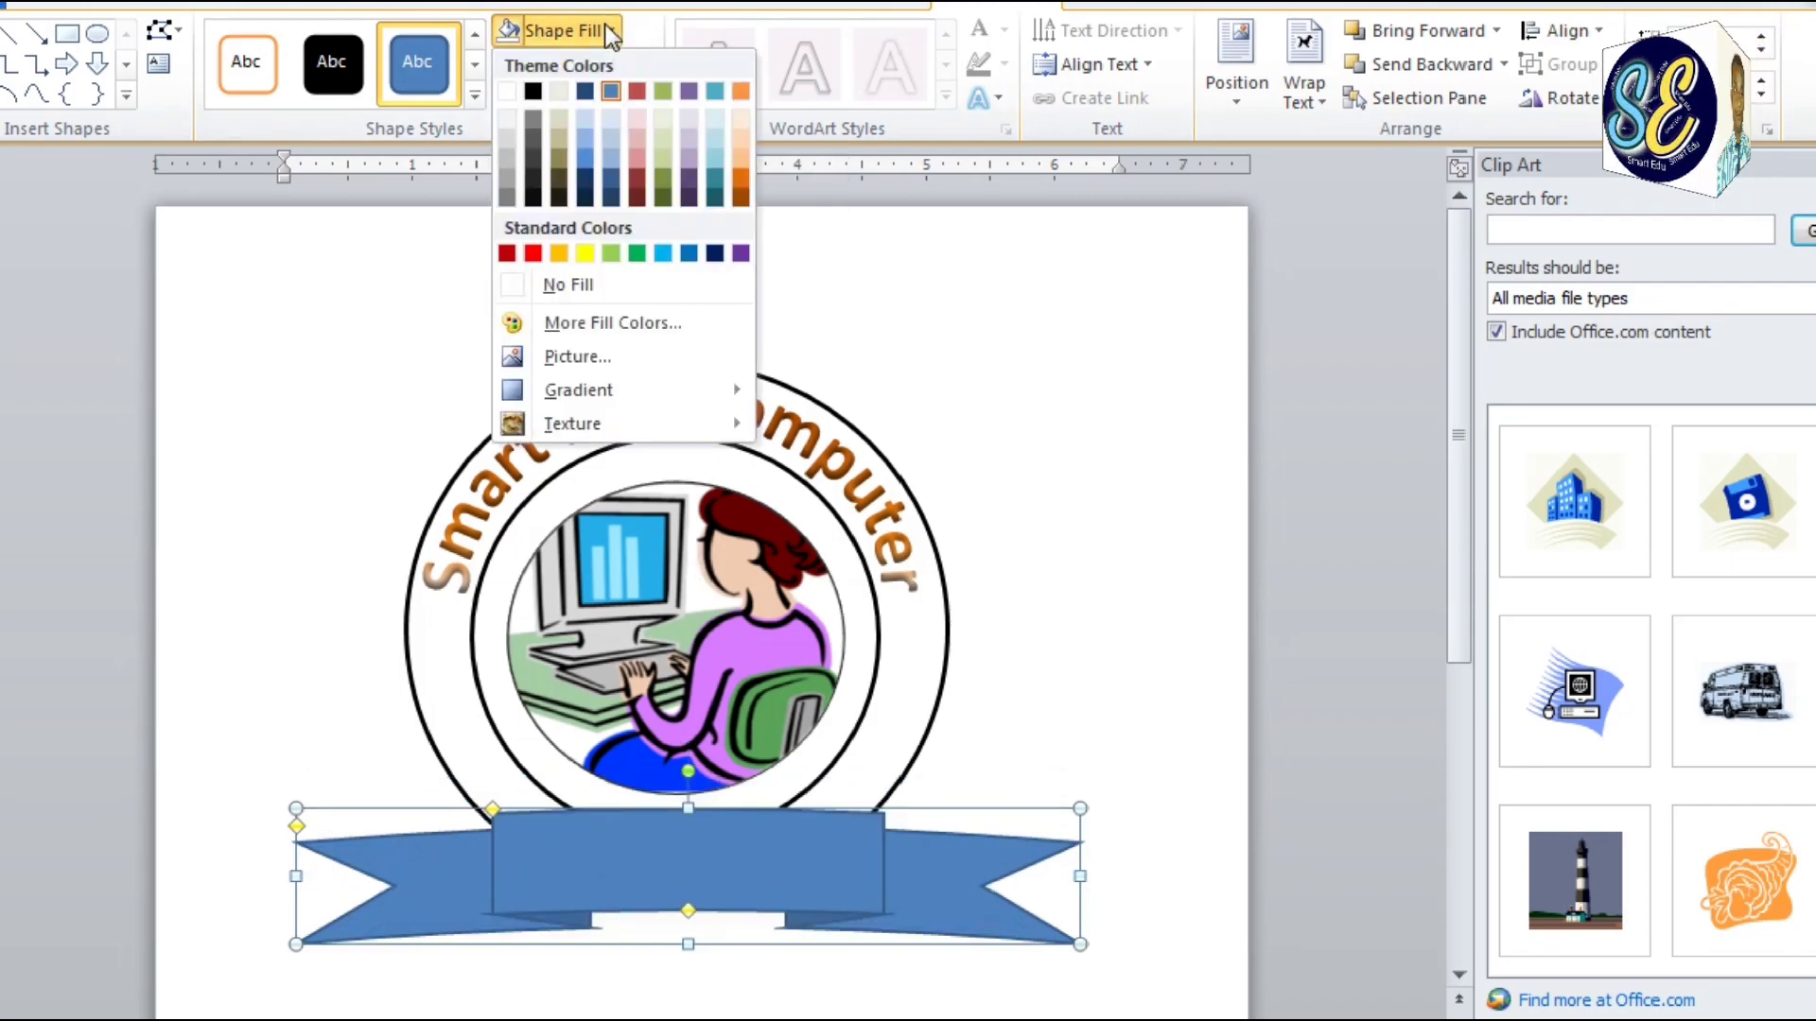
pyautogui.click(508, 91)
pyautogui.click(649, 64)
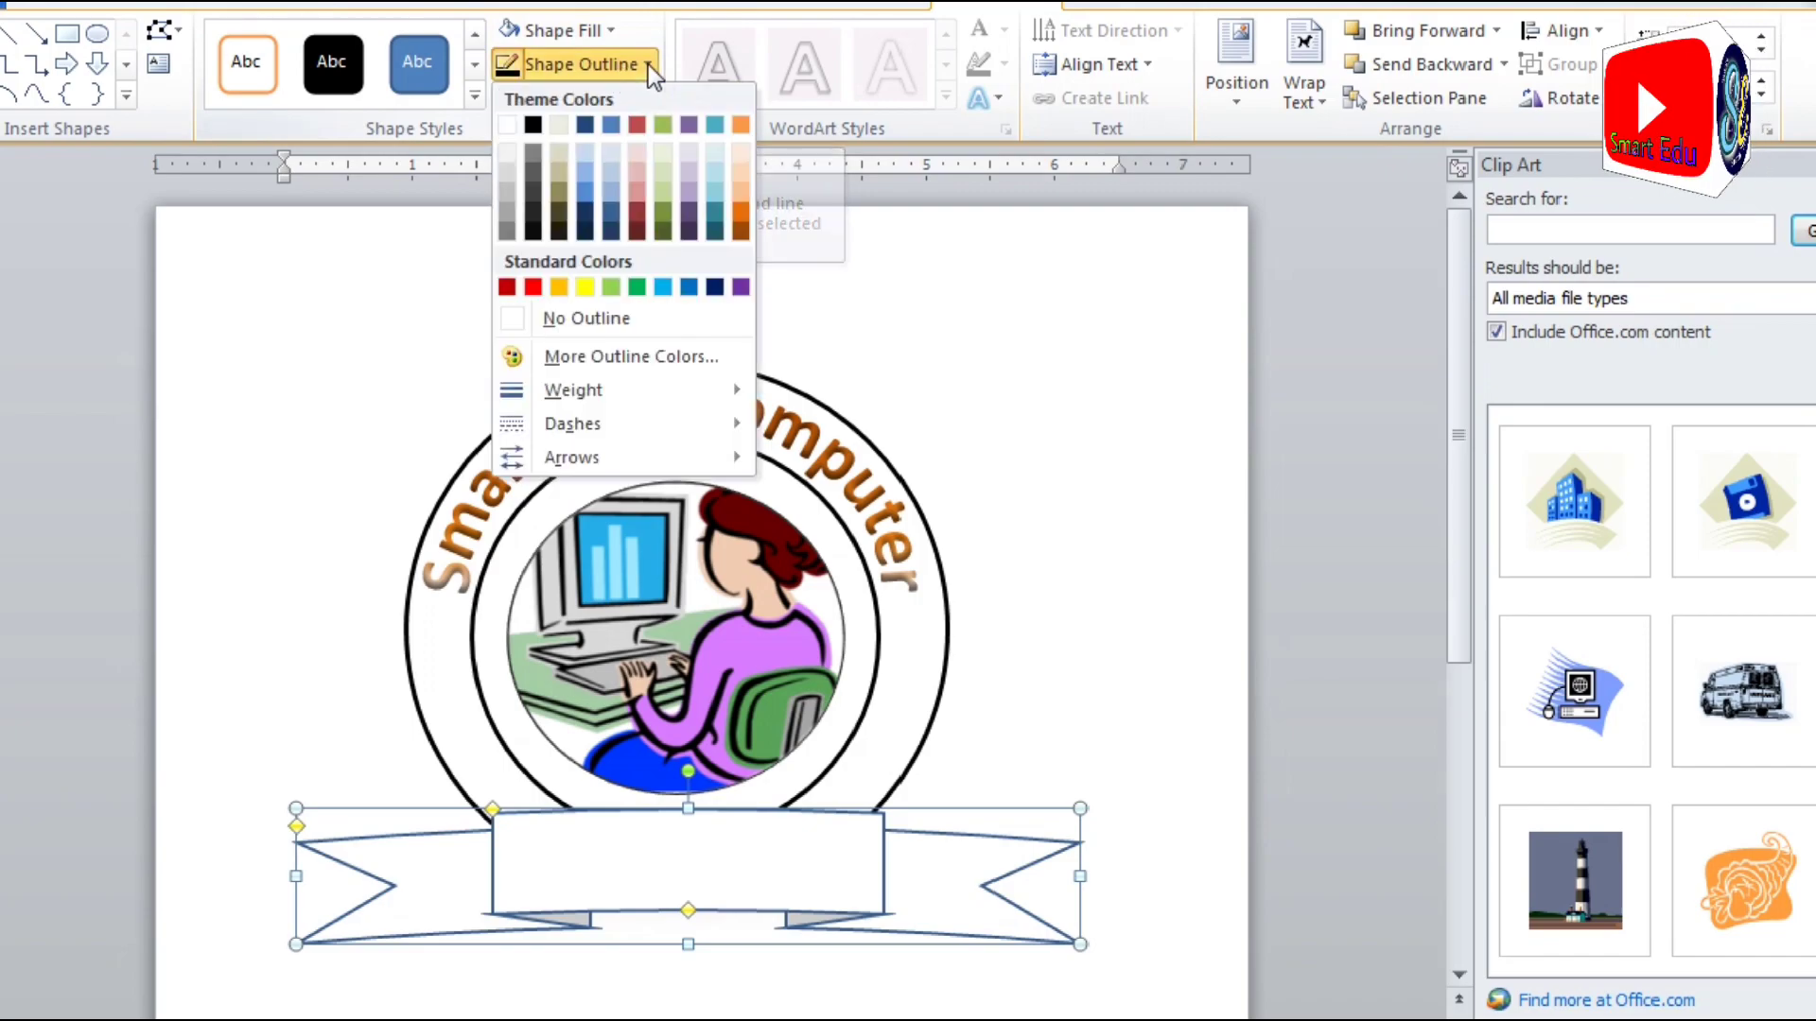
pyautogui.click(532, 125)
pyautogui.click(567, 64)
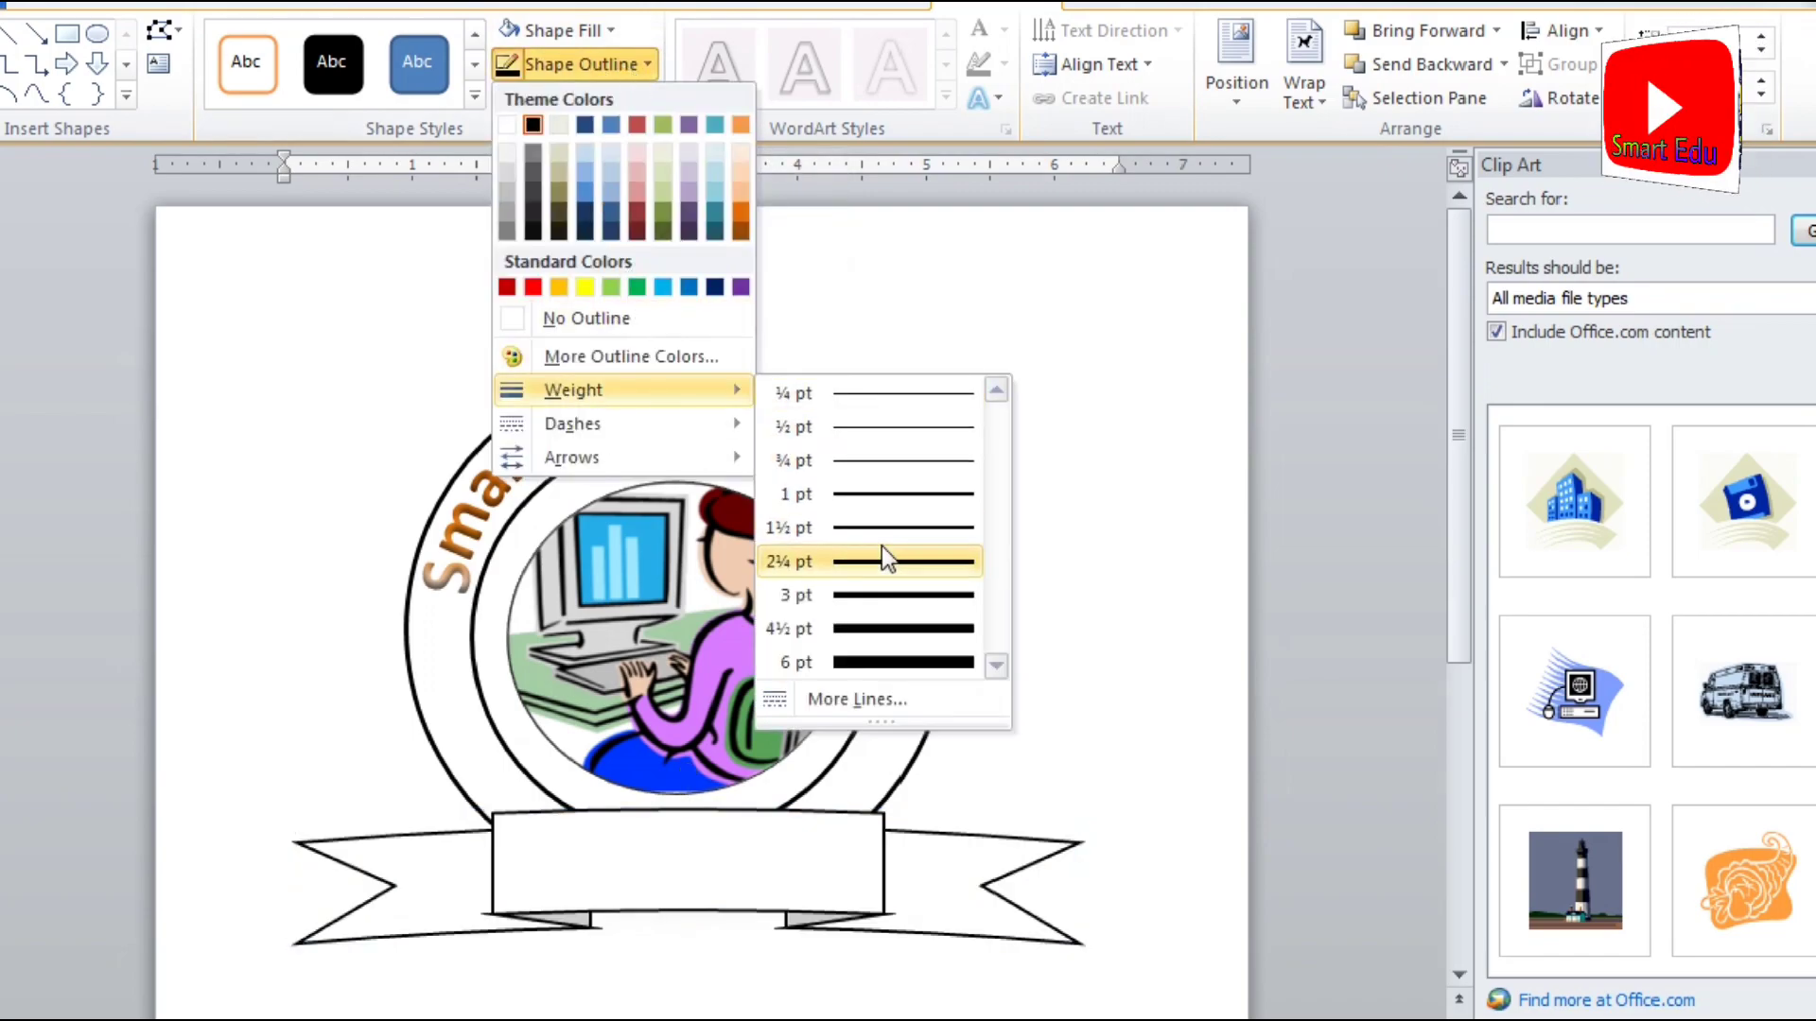
pyautogui.click(892, 561)
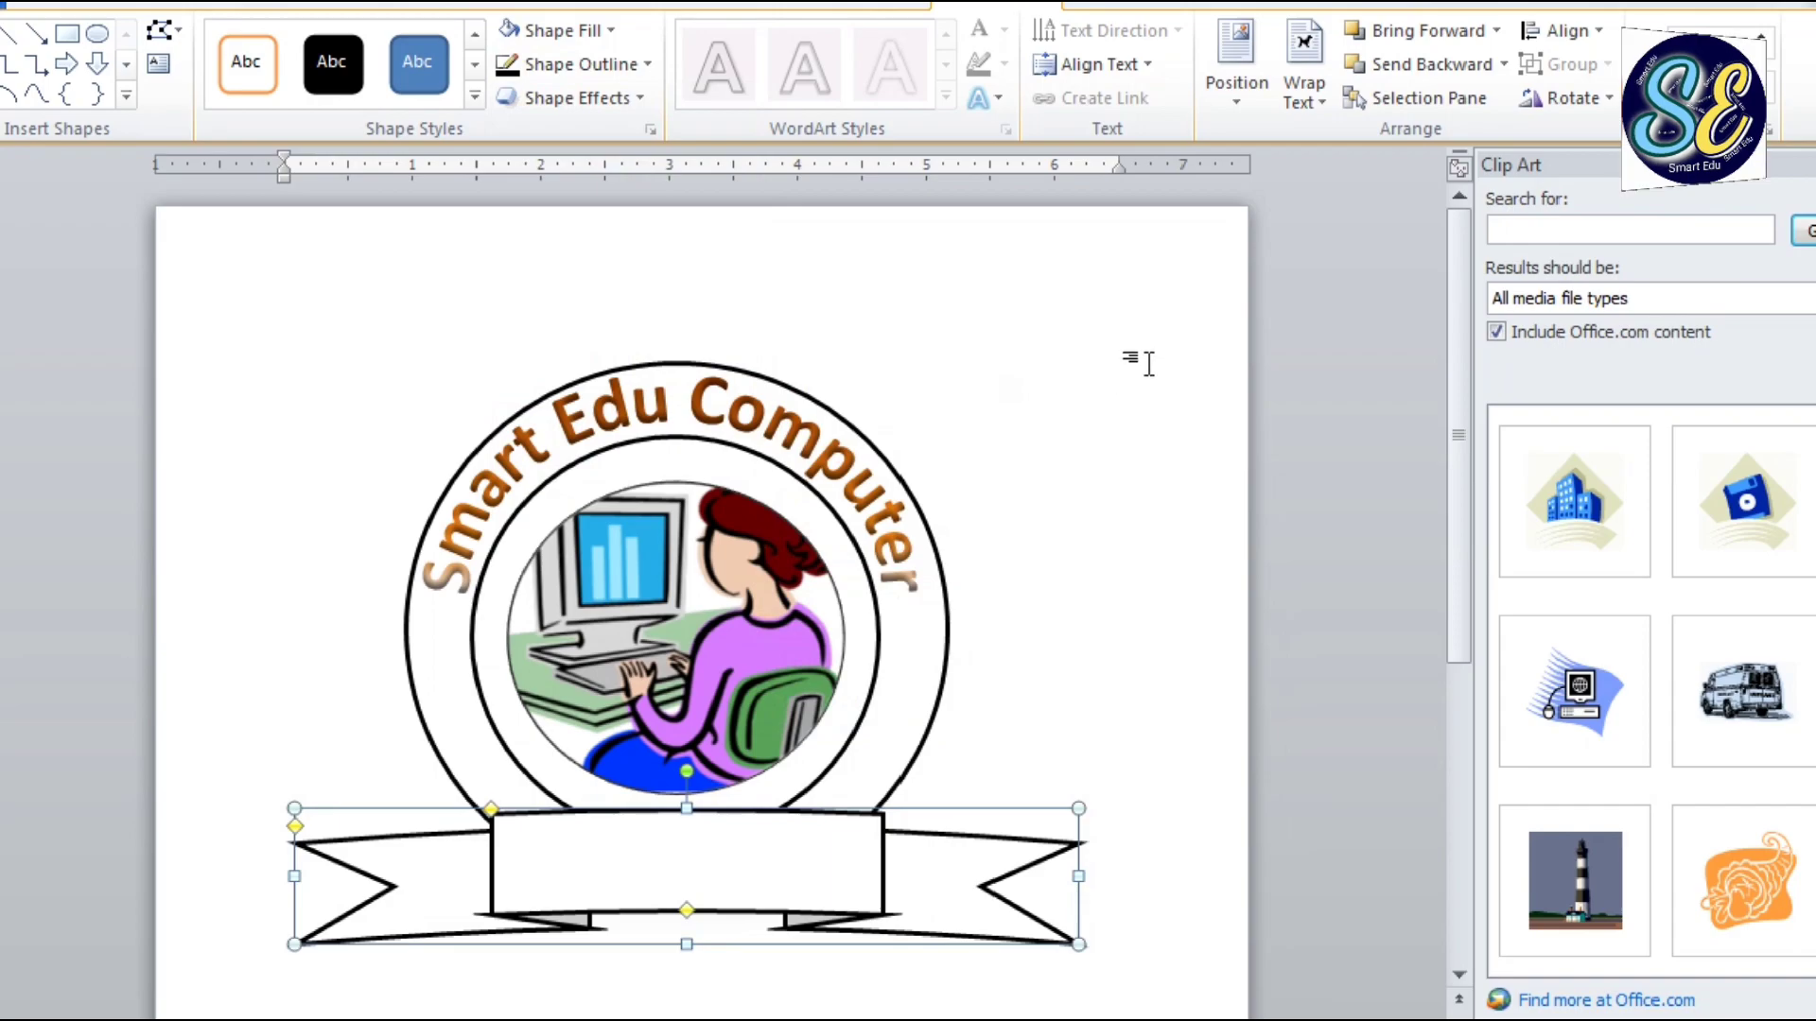
# Add the text 'Education' inside the ribbon banner.
pyautogui.rightClick(655, 854)
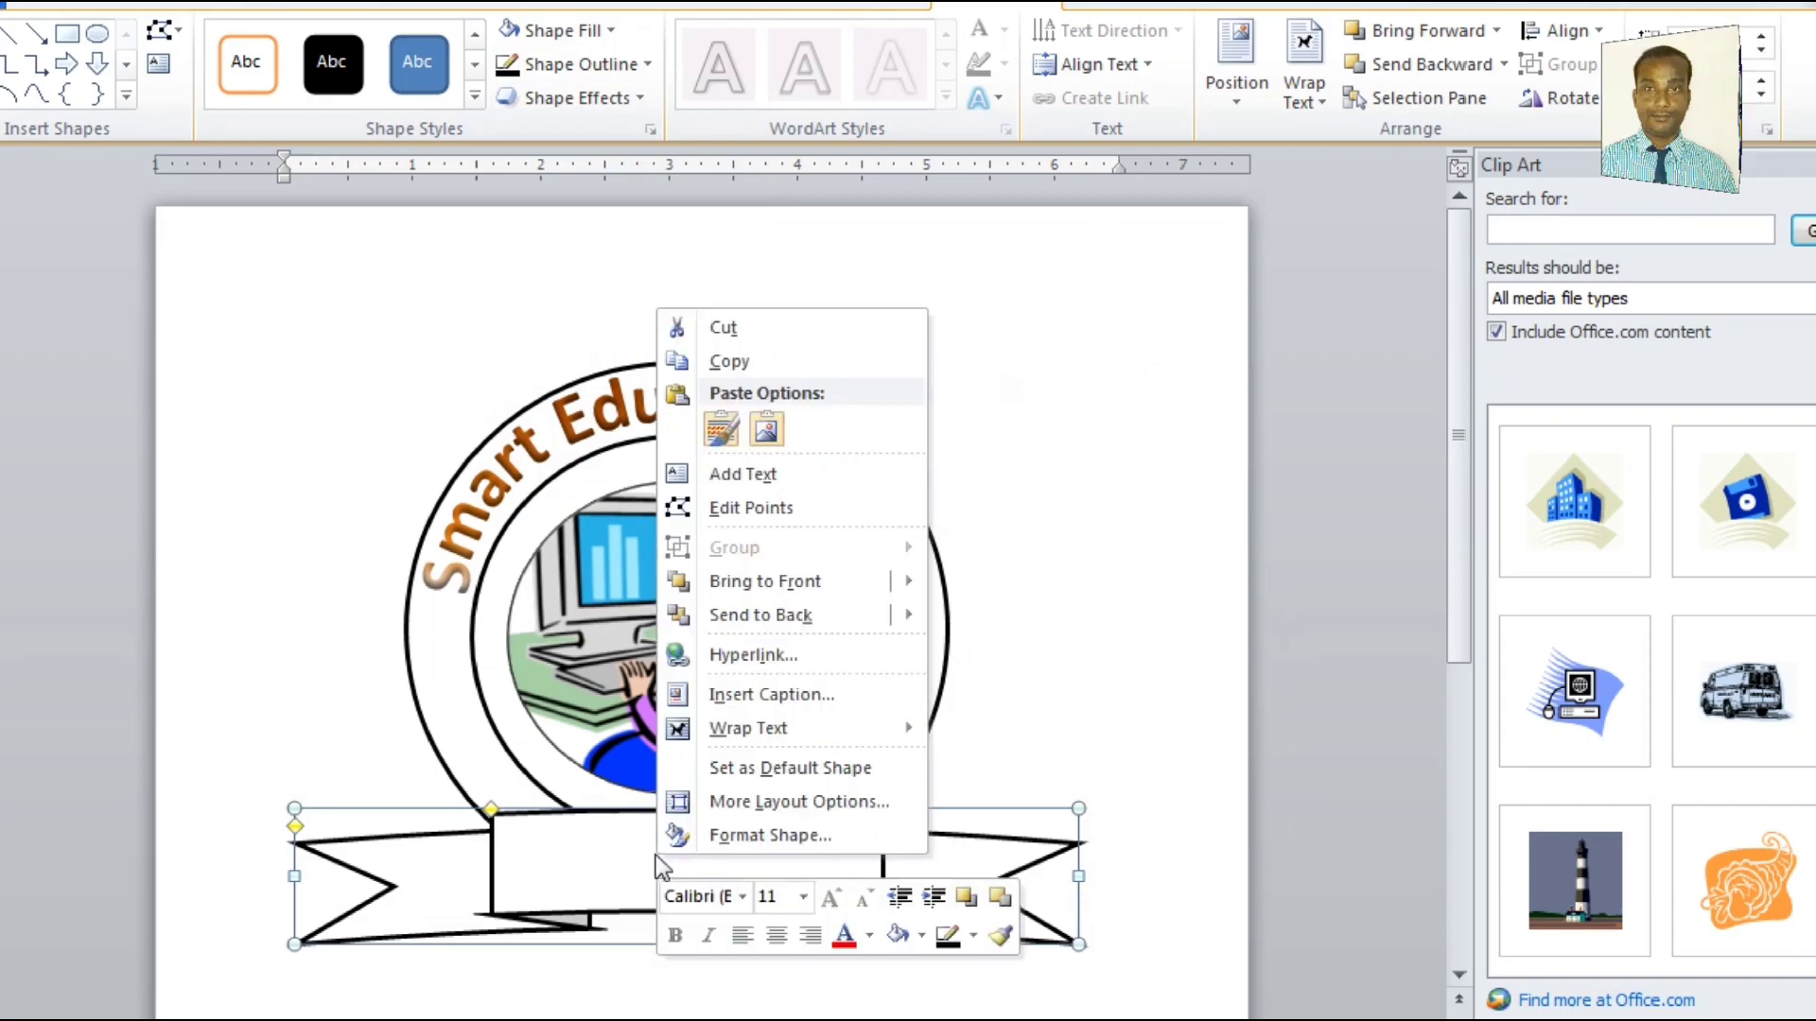
pyautogui.click(743, 474)
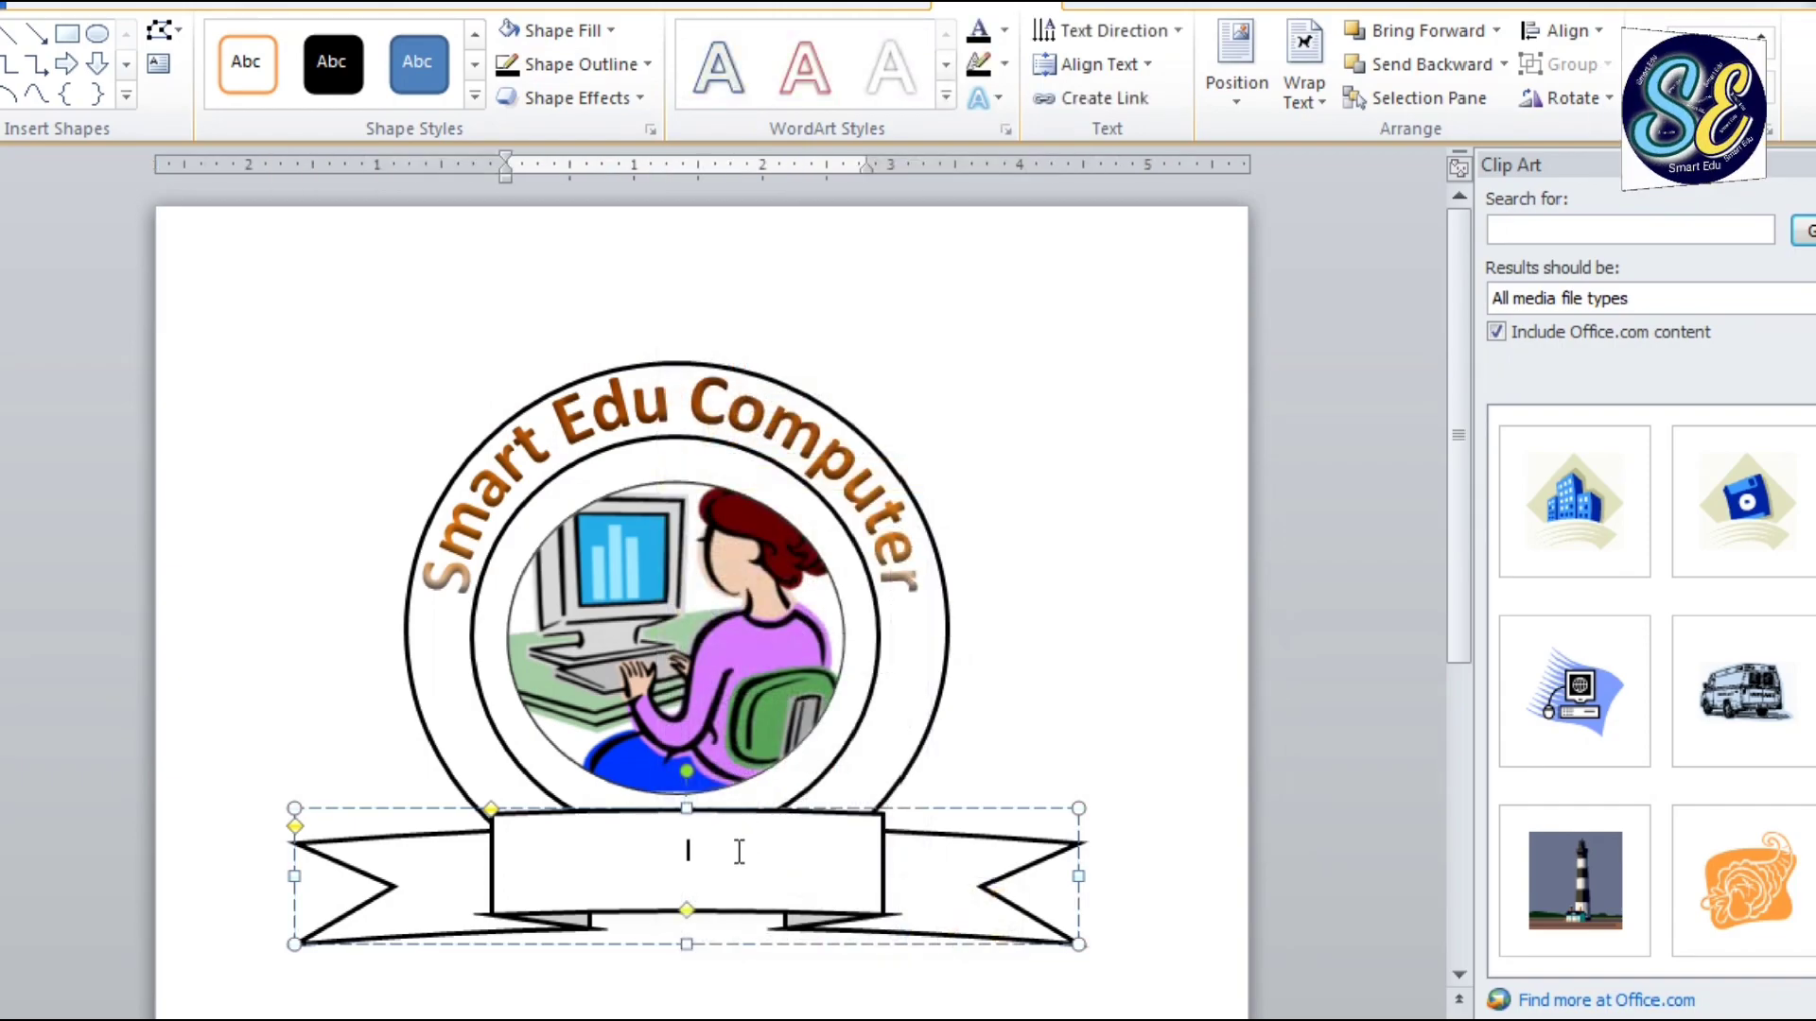
pyautogui.click(1004, 30)
pyautogui.press('Escape')
pyautogui.write('Education')
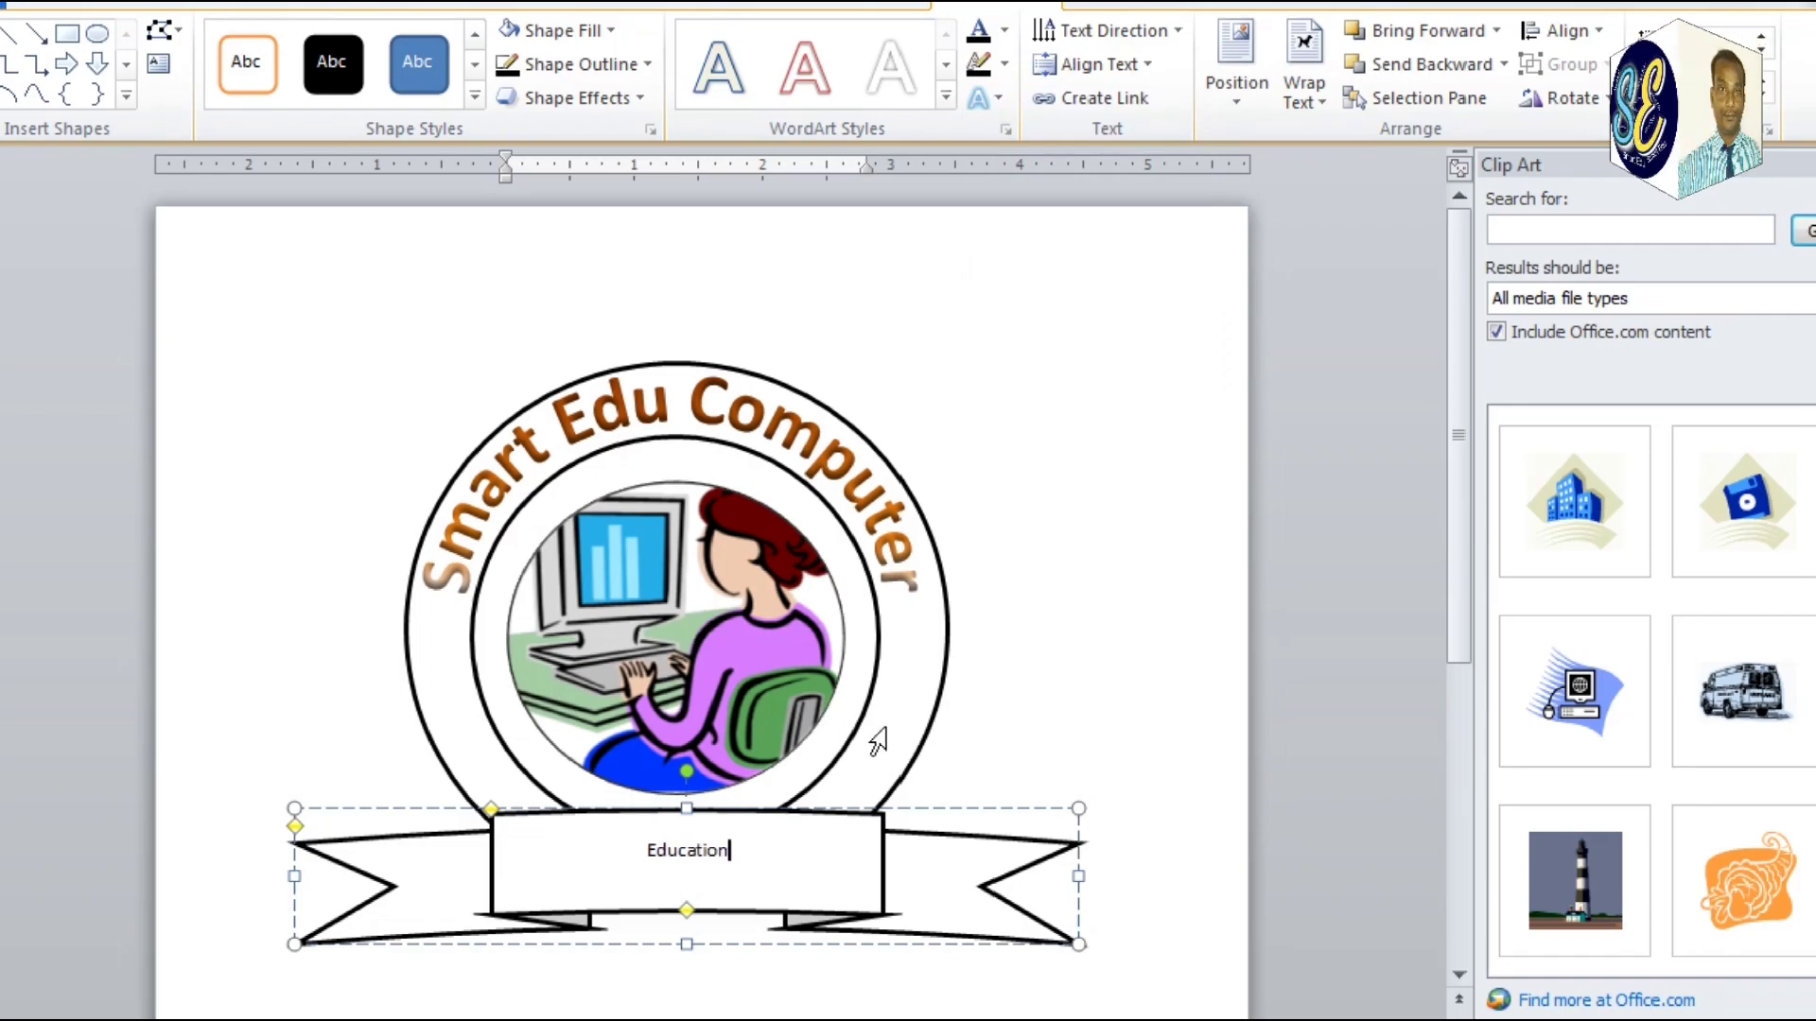
pyautogui.click(55, 5)
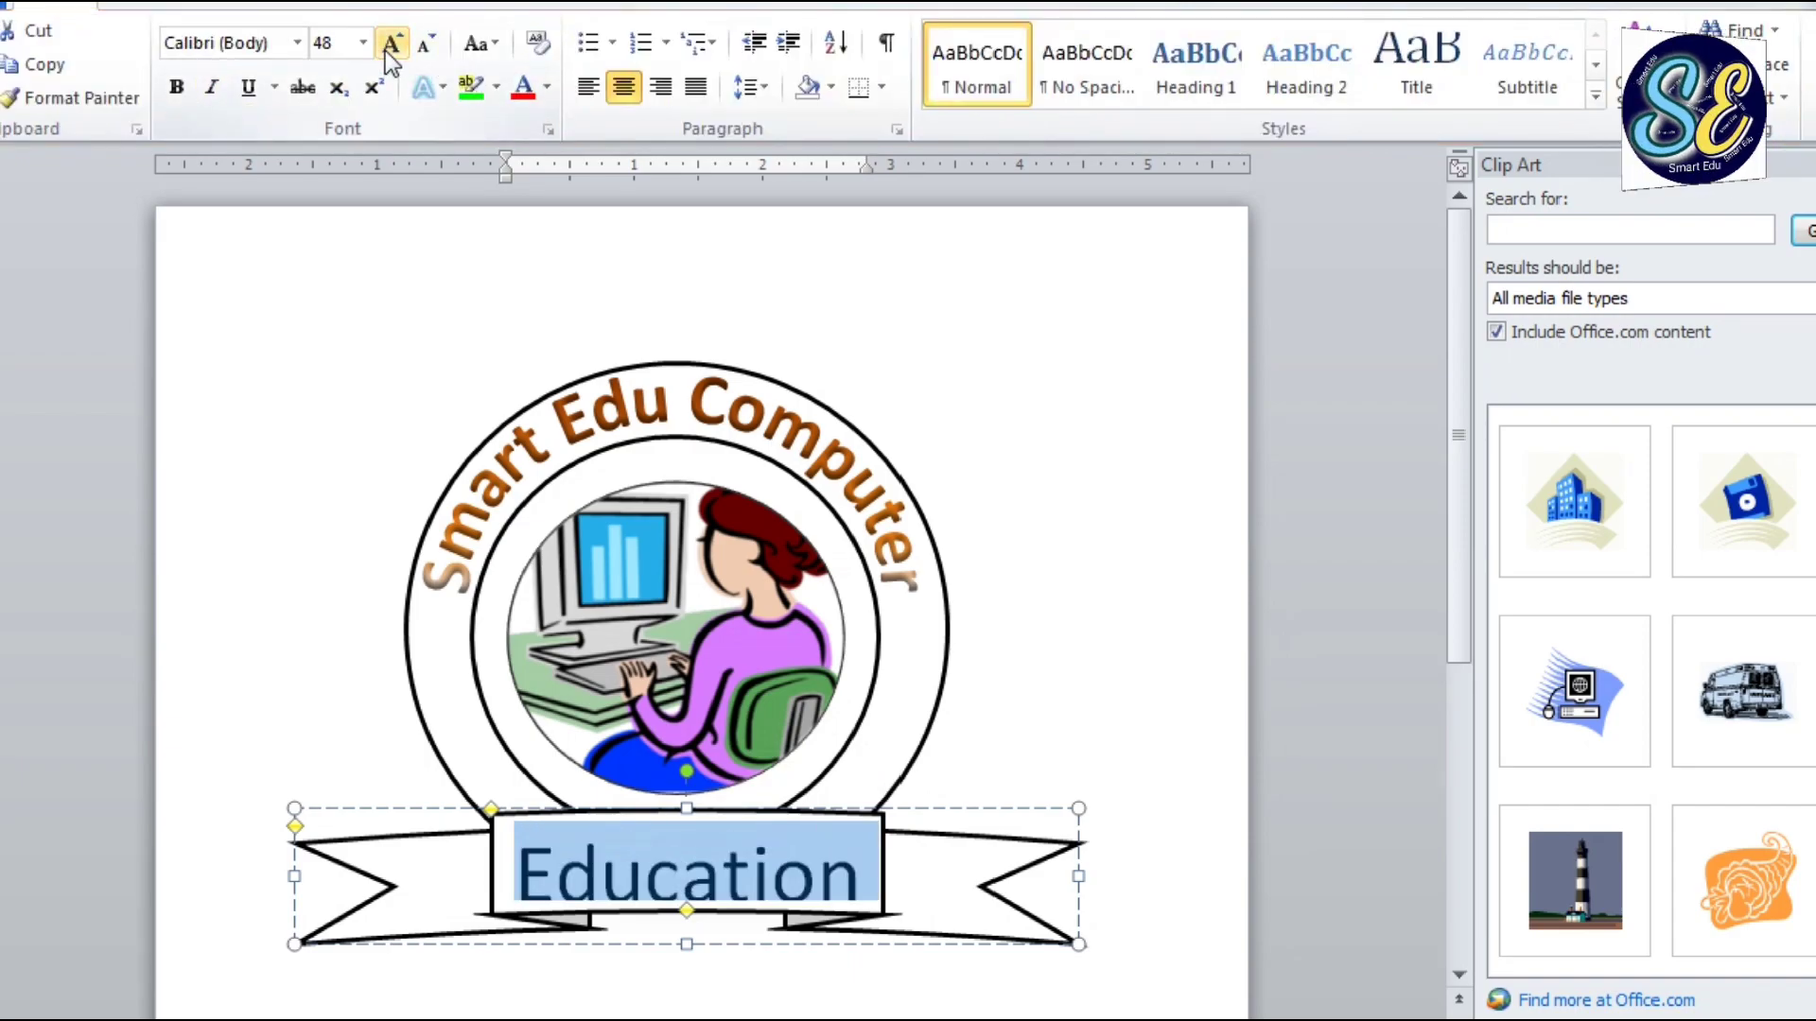
pyautogui.click(940, 4)
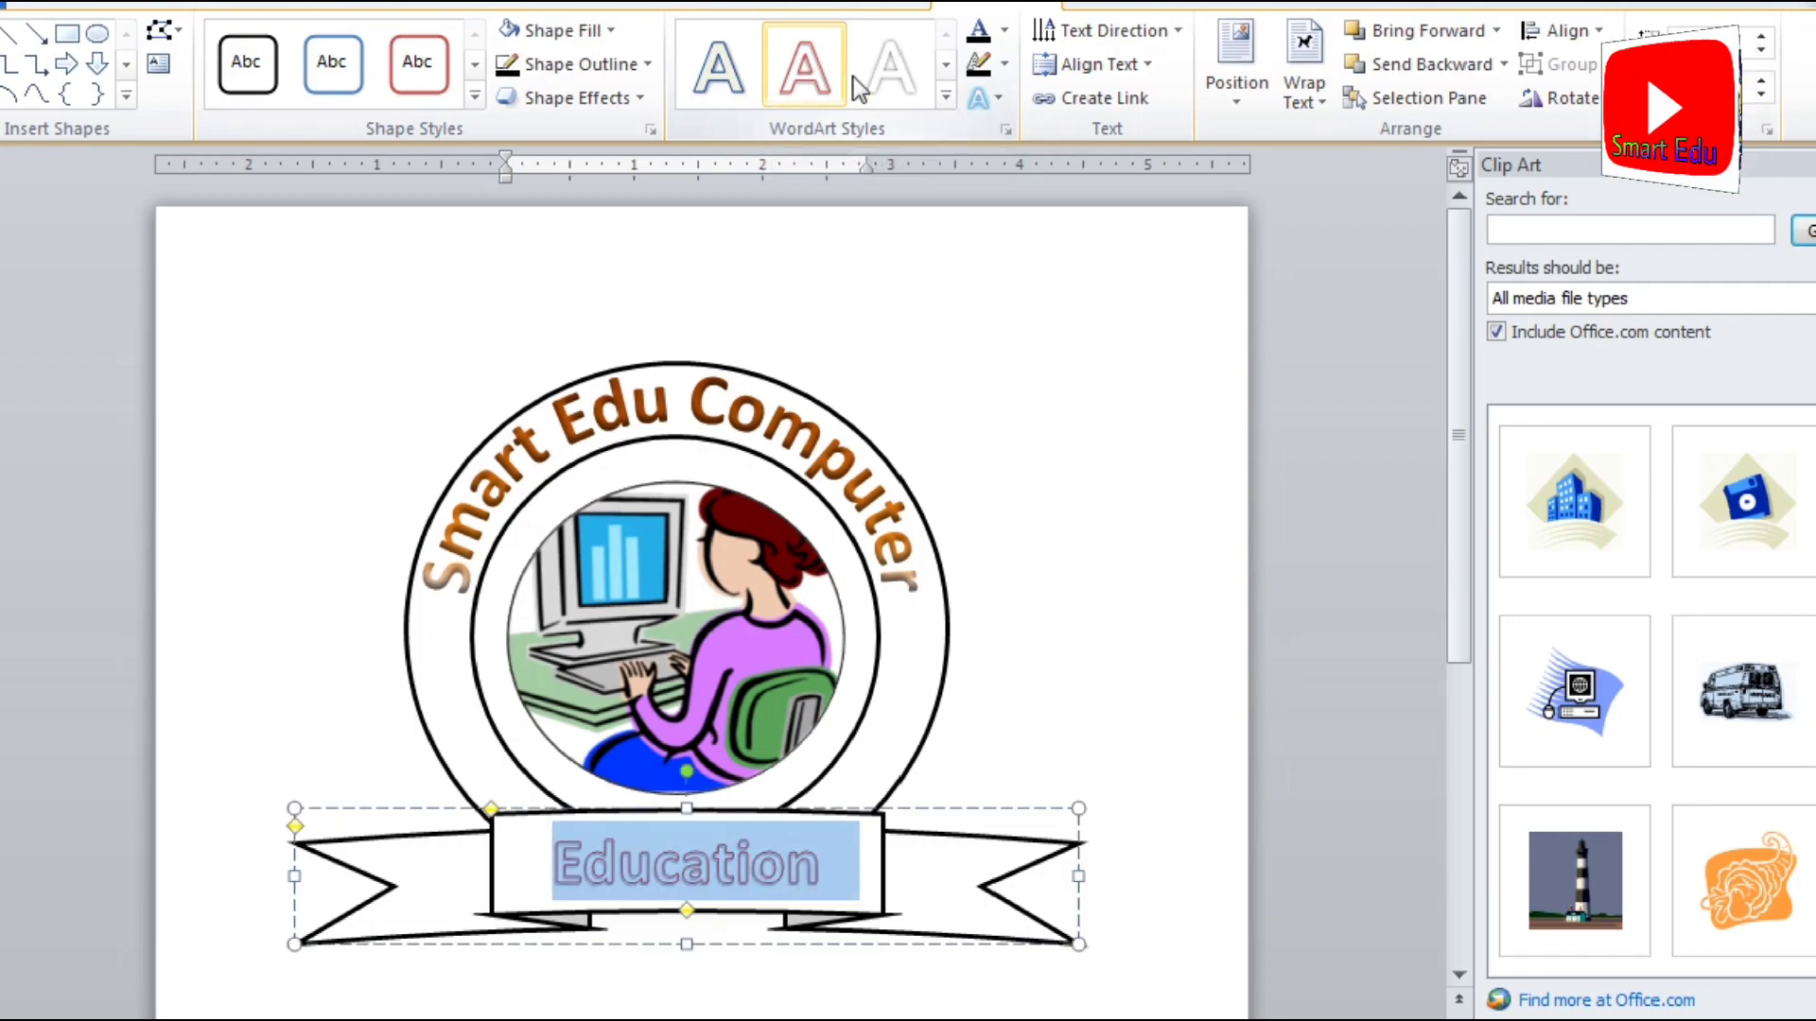
# Colour 'Education' yellow with a dark blue text outline and close the Clip Art pane.
pyautogui.click(1005, 31)
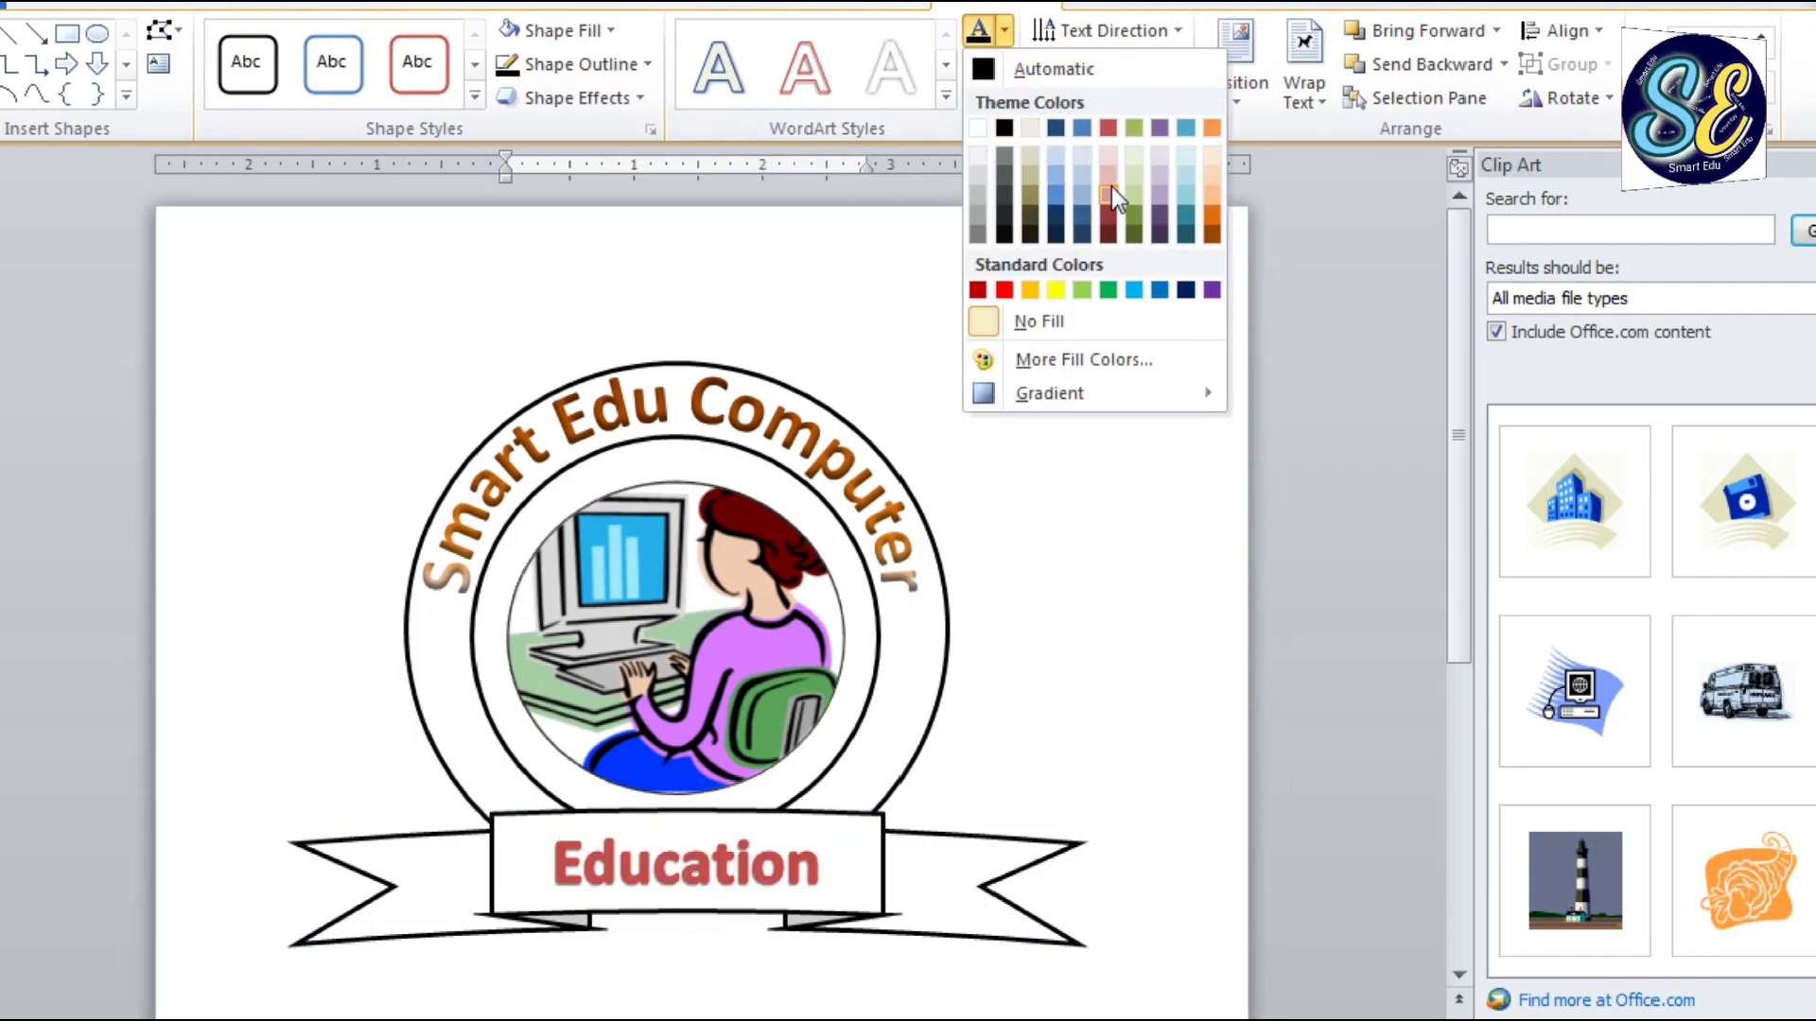
pyautogui.click(1057, 293)
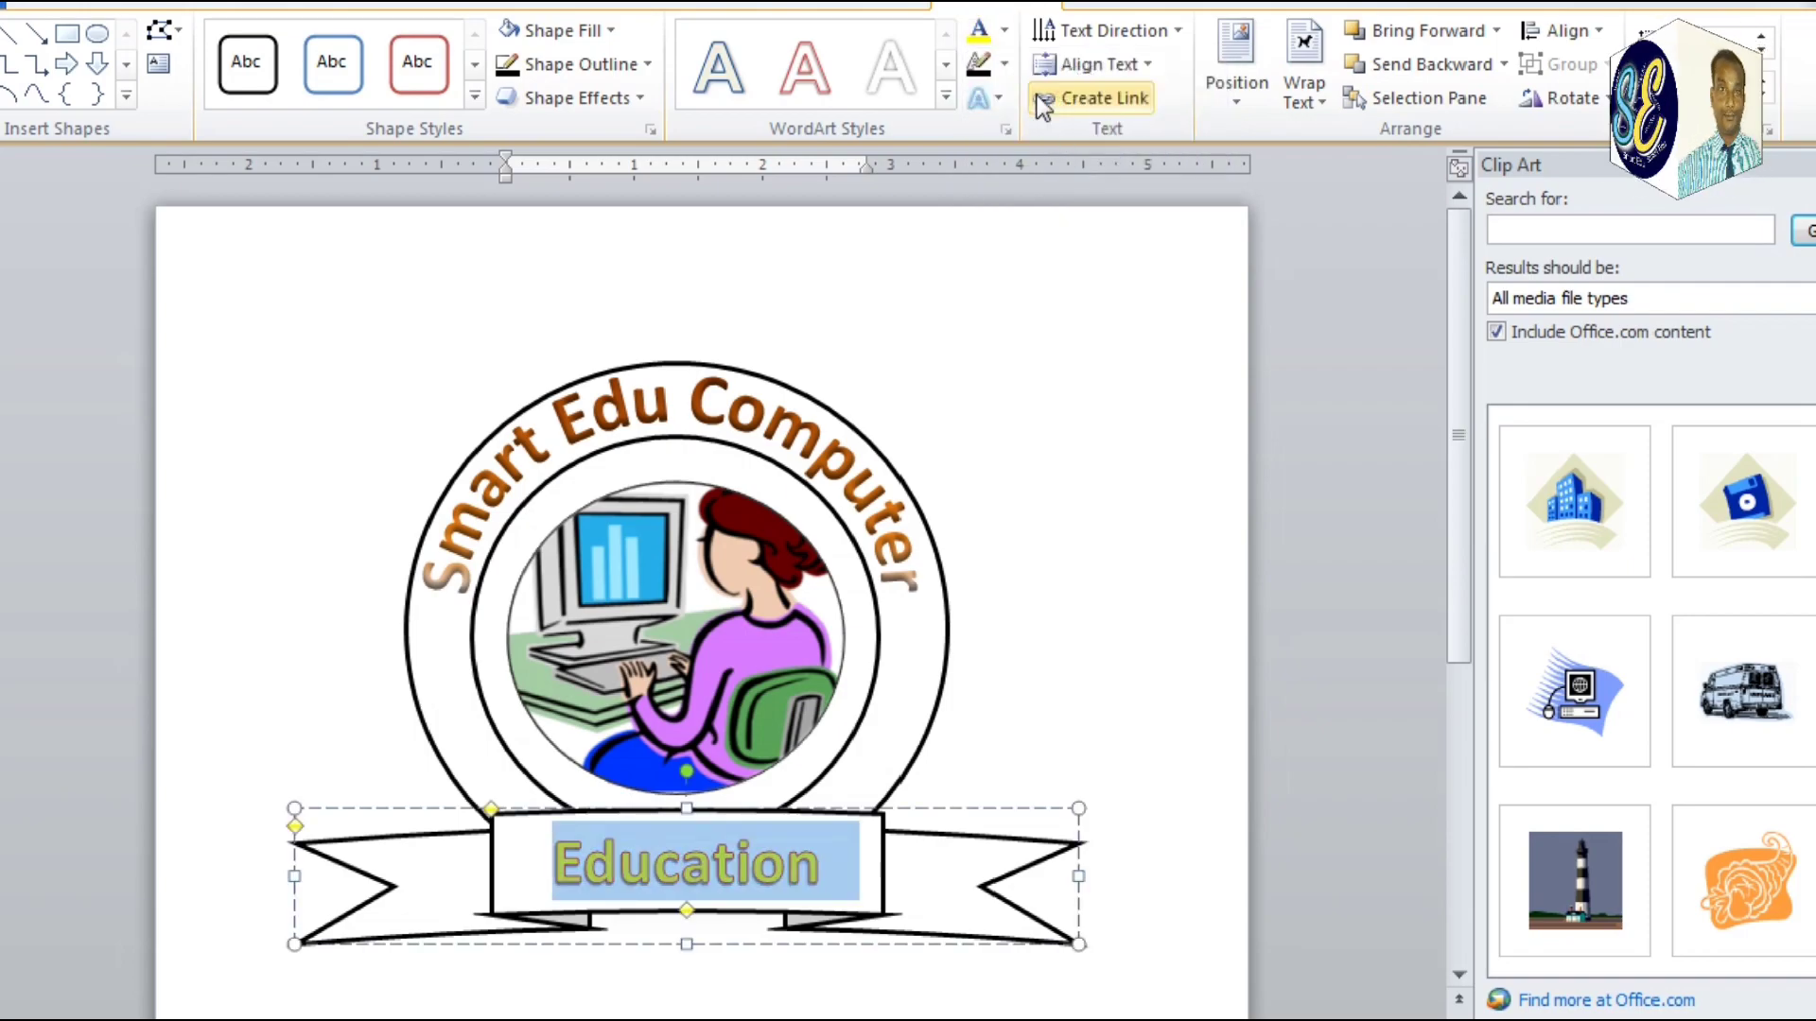
pyautogui.click(1005, 63)
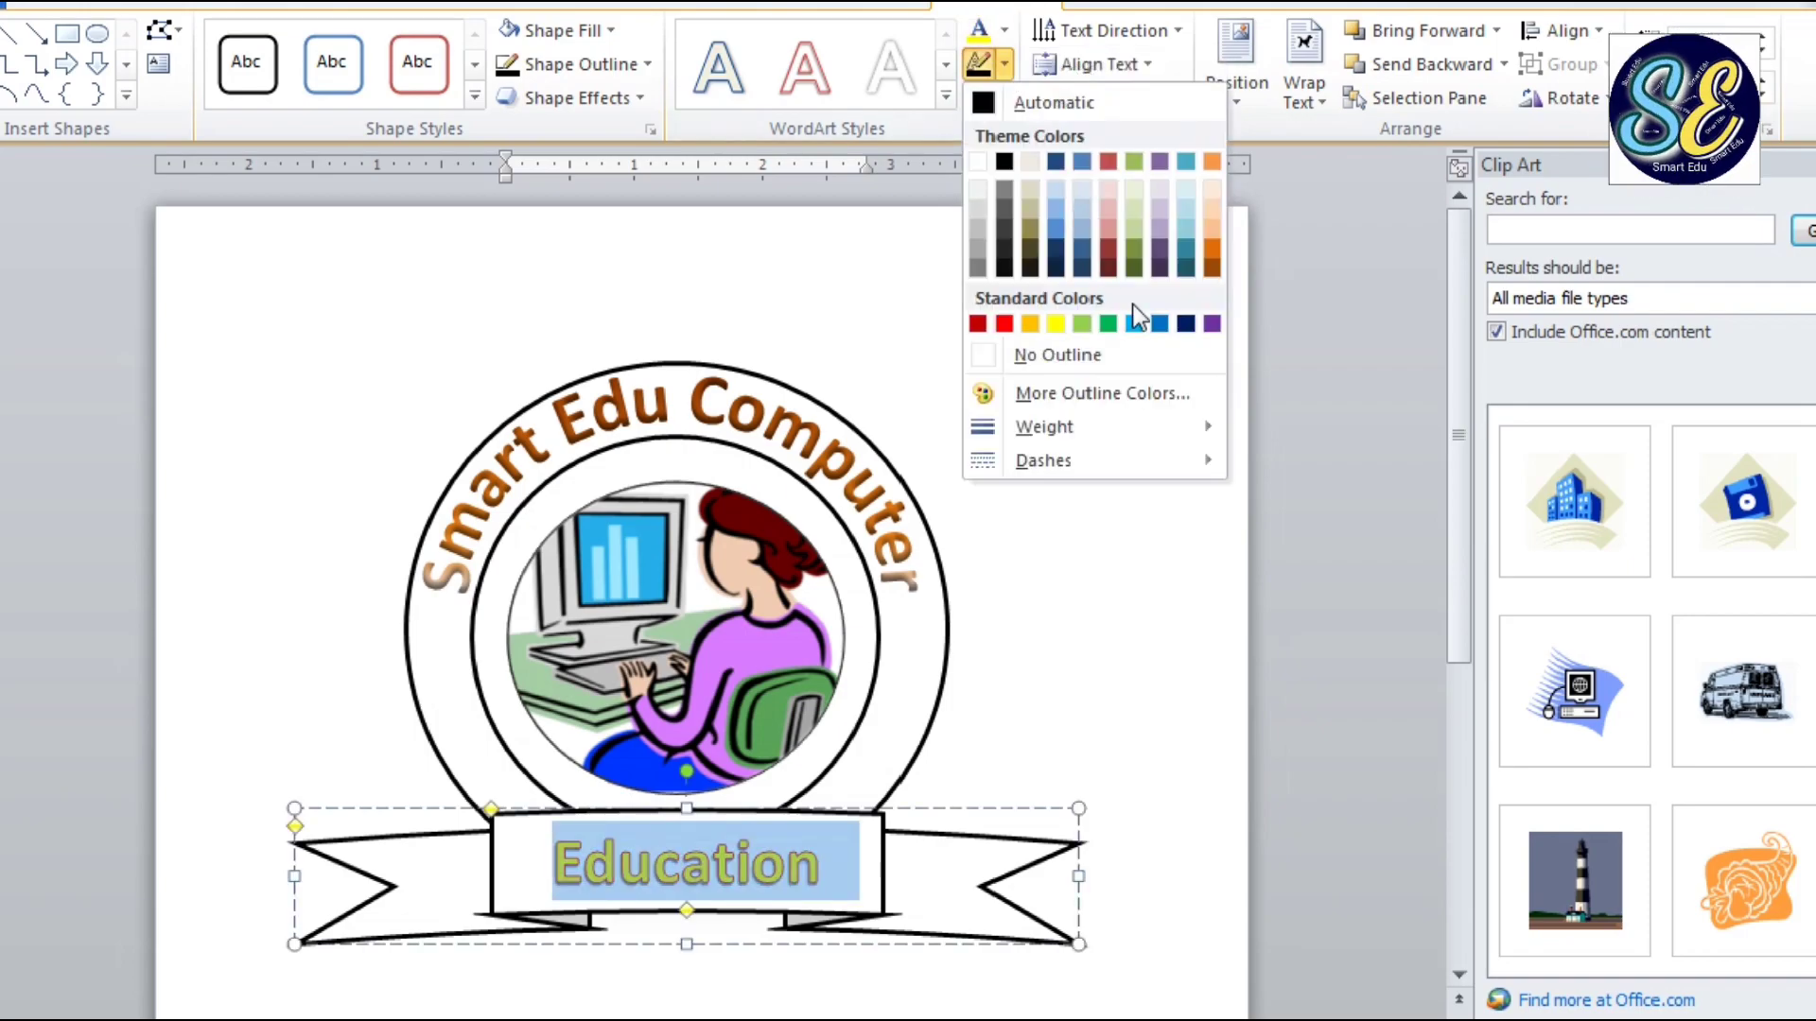
pyautogui.click(1194, 316)
pyautogui.click(1808, 164)
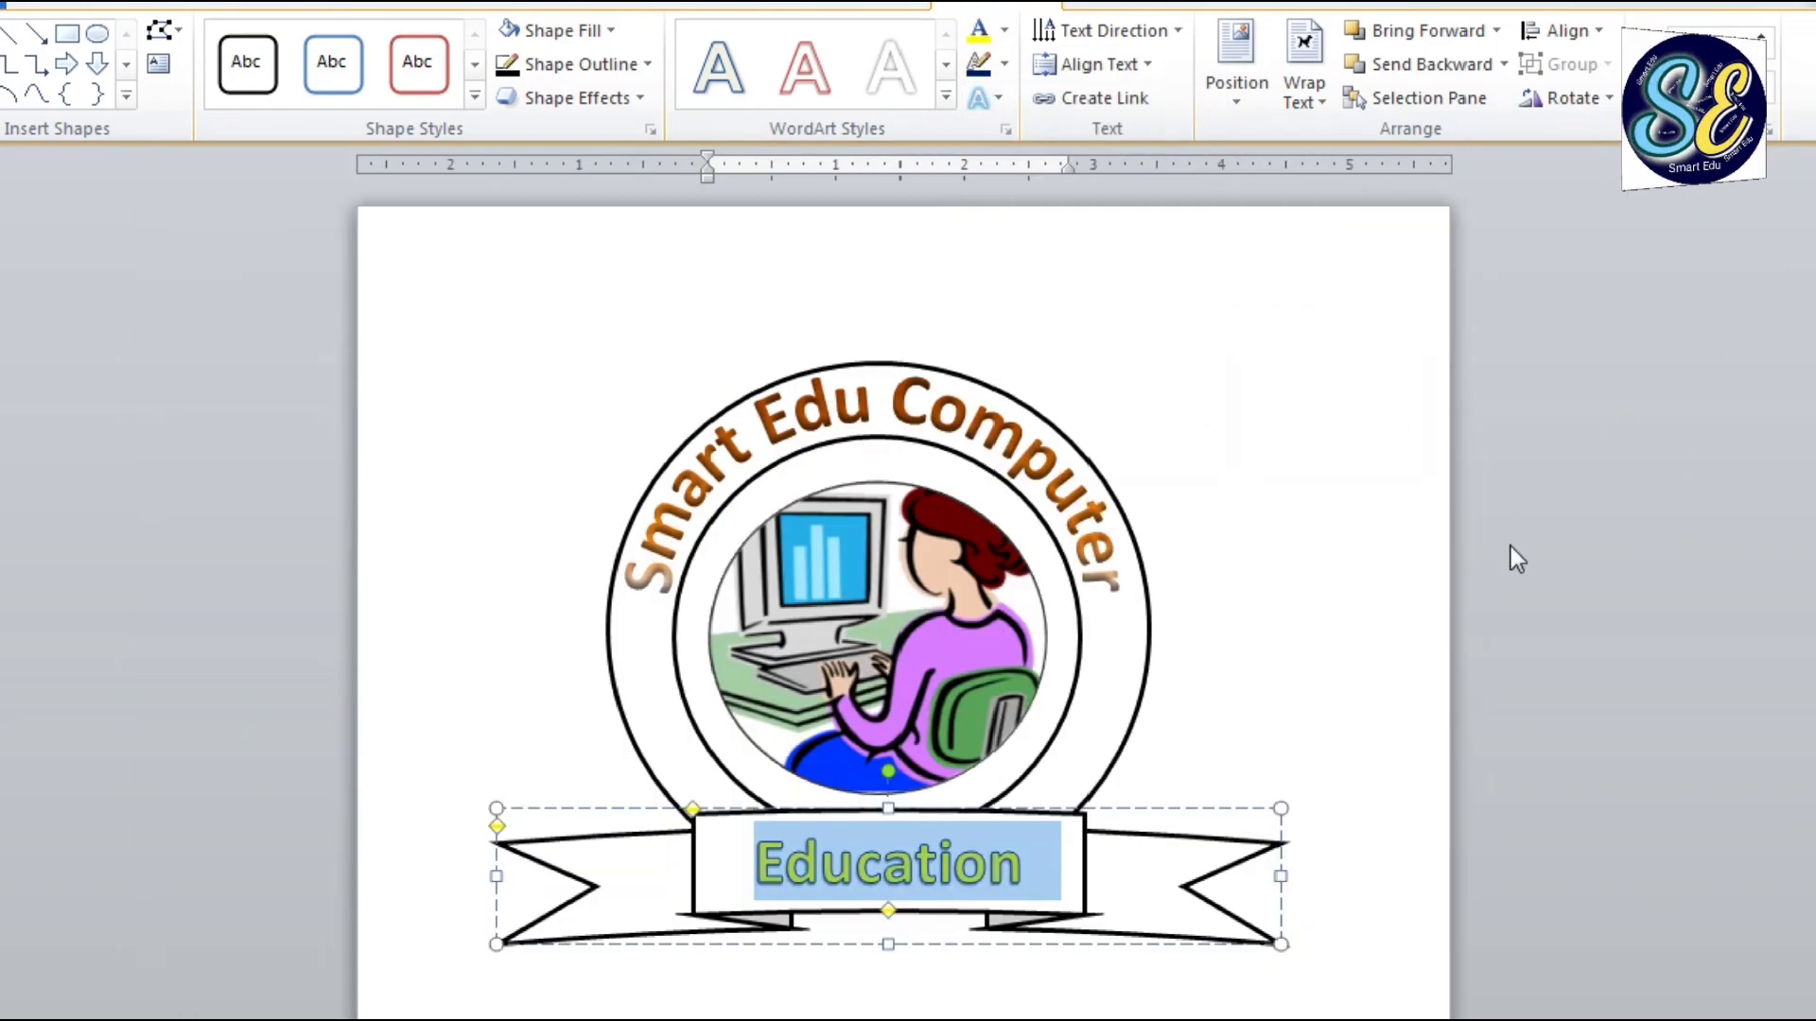
# Make 'Education' bold at 40 pt and nudge the banner up slightly.
pyautogui.click(62, 6)
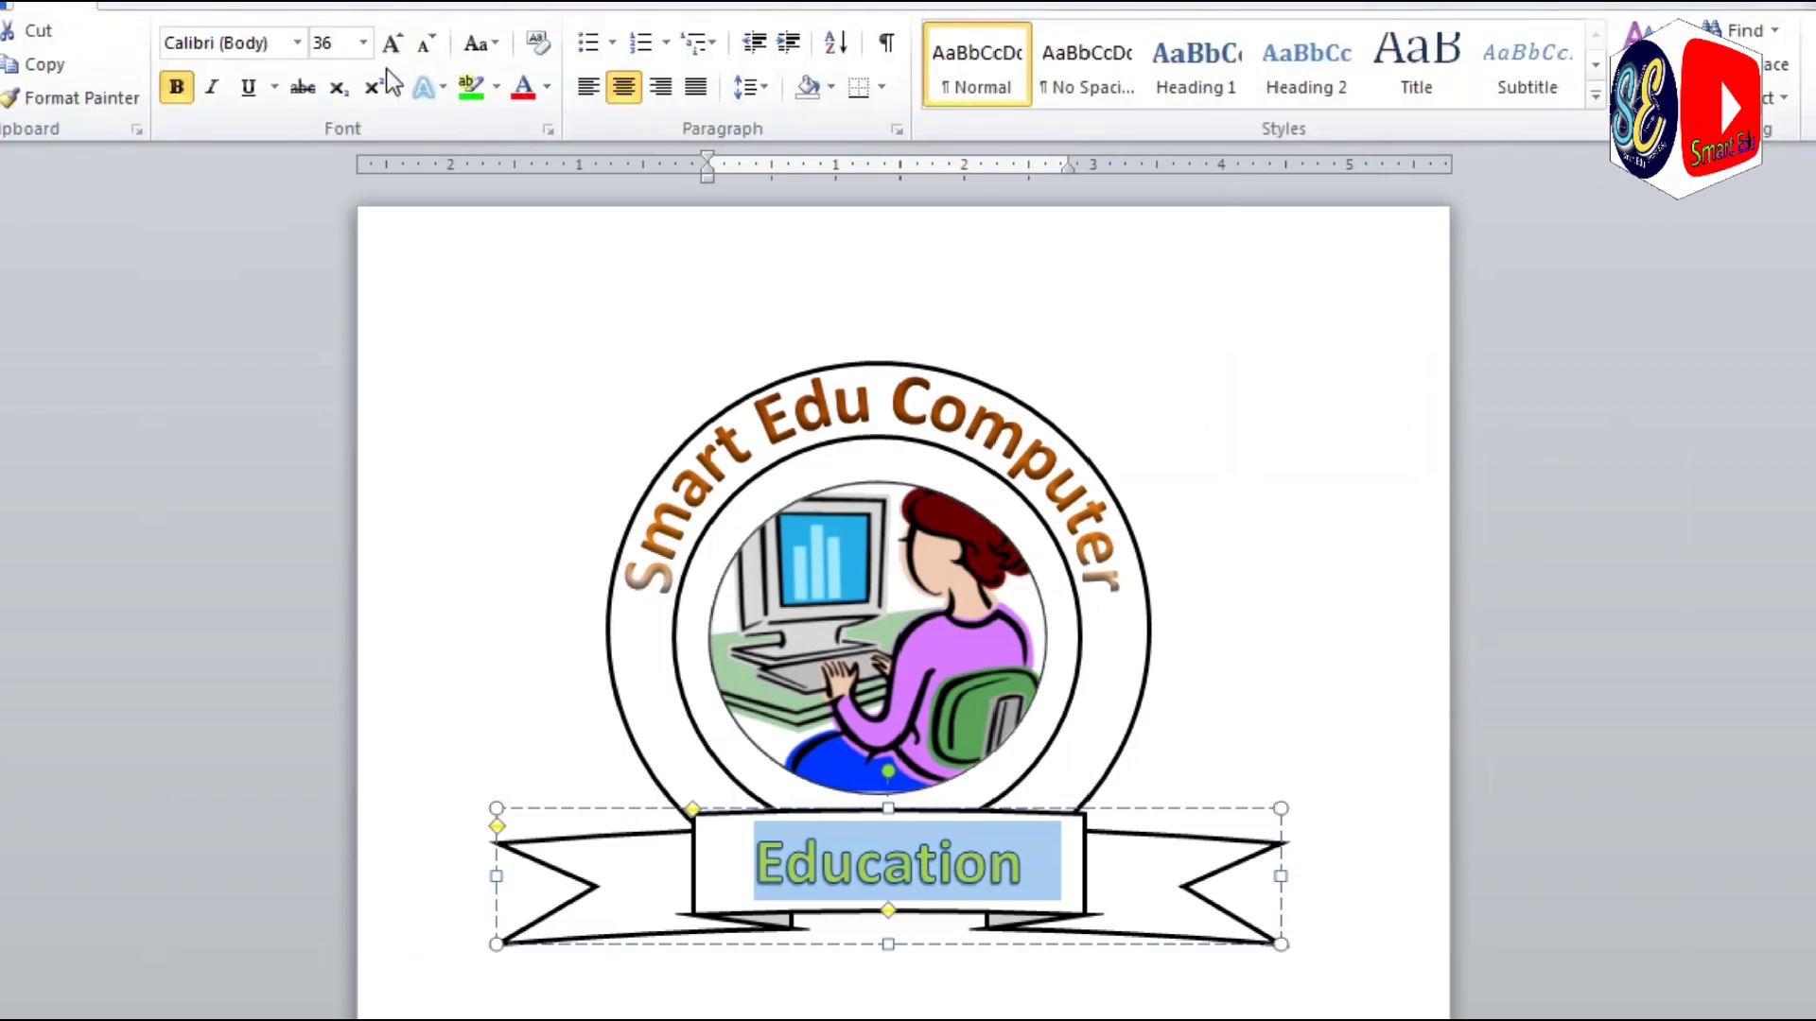
pyautogui.click(392, 49)
pyautogui.click(428, 47)
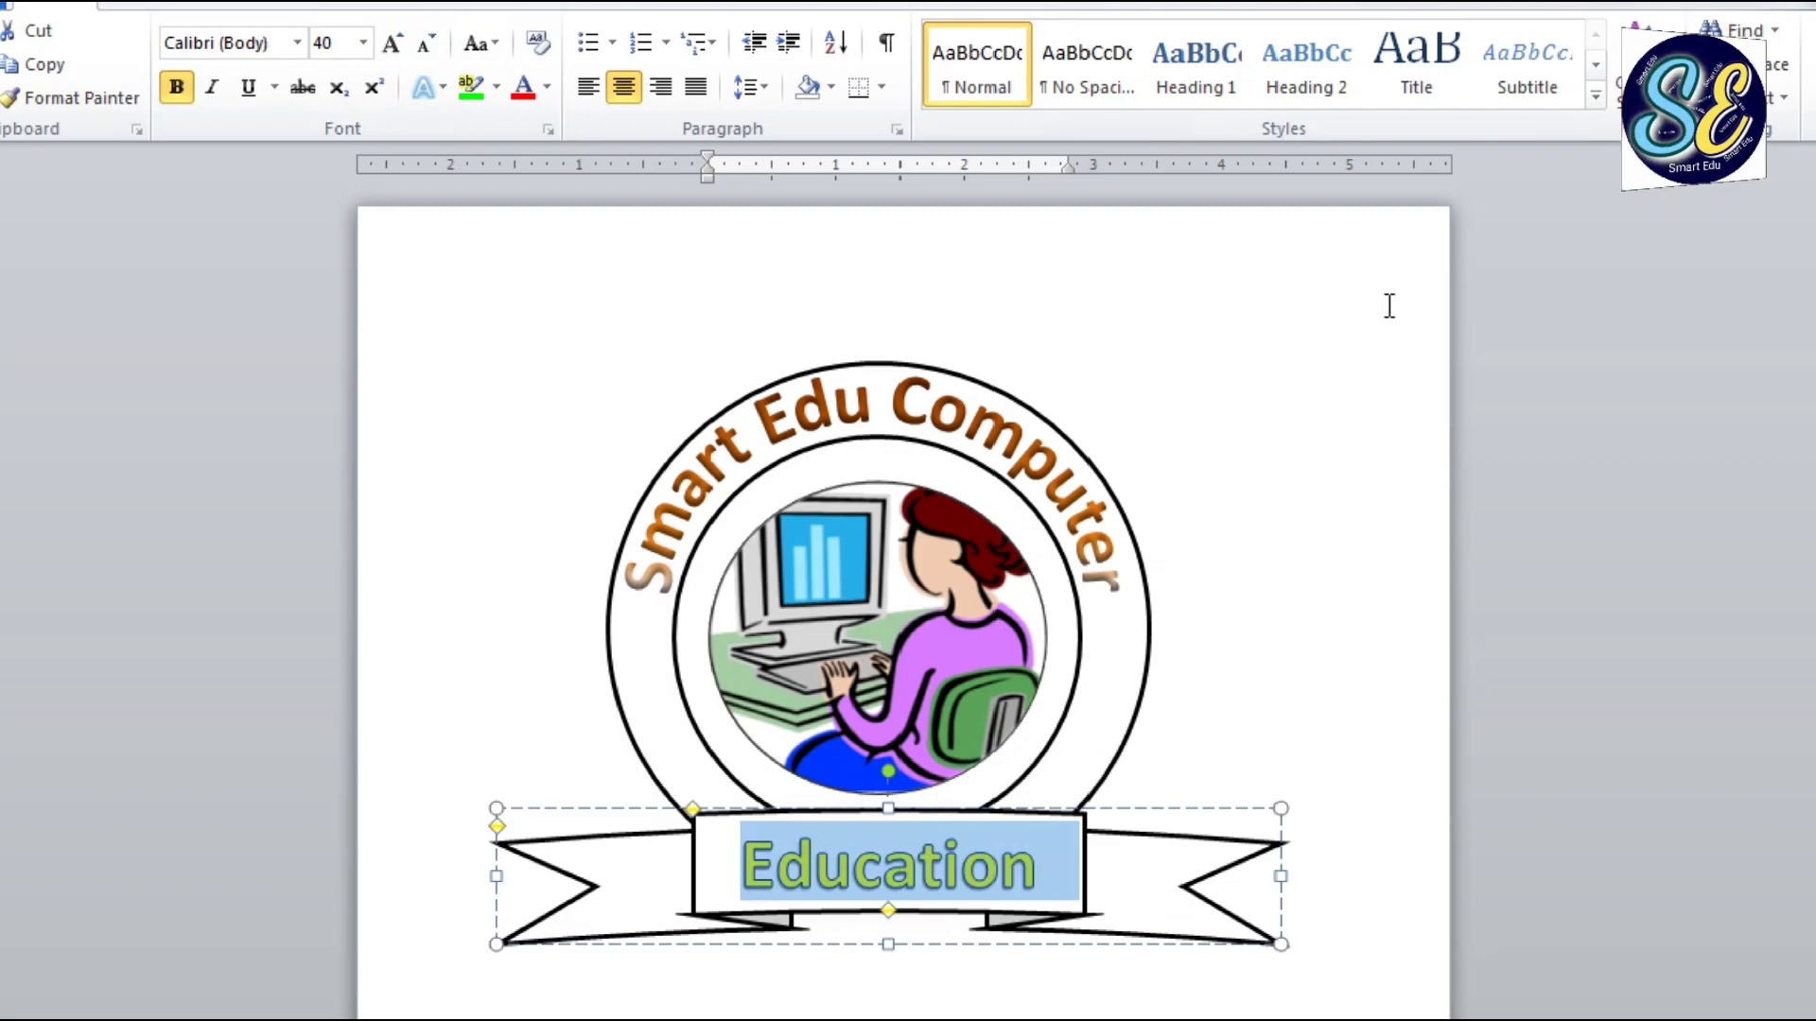
pyautogui.click(910, 811)
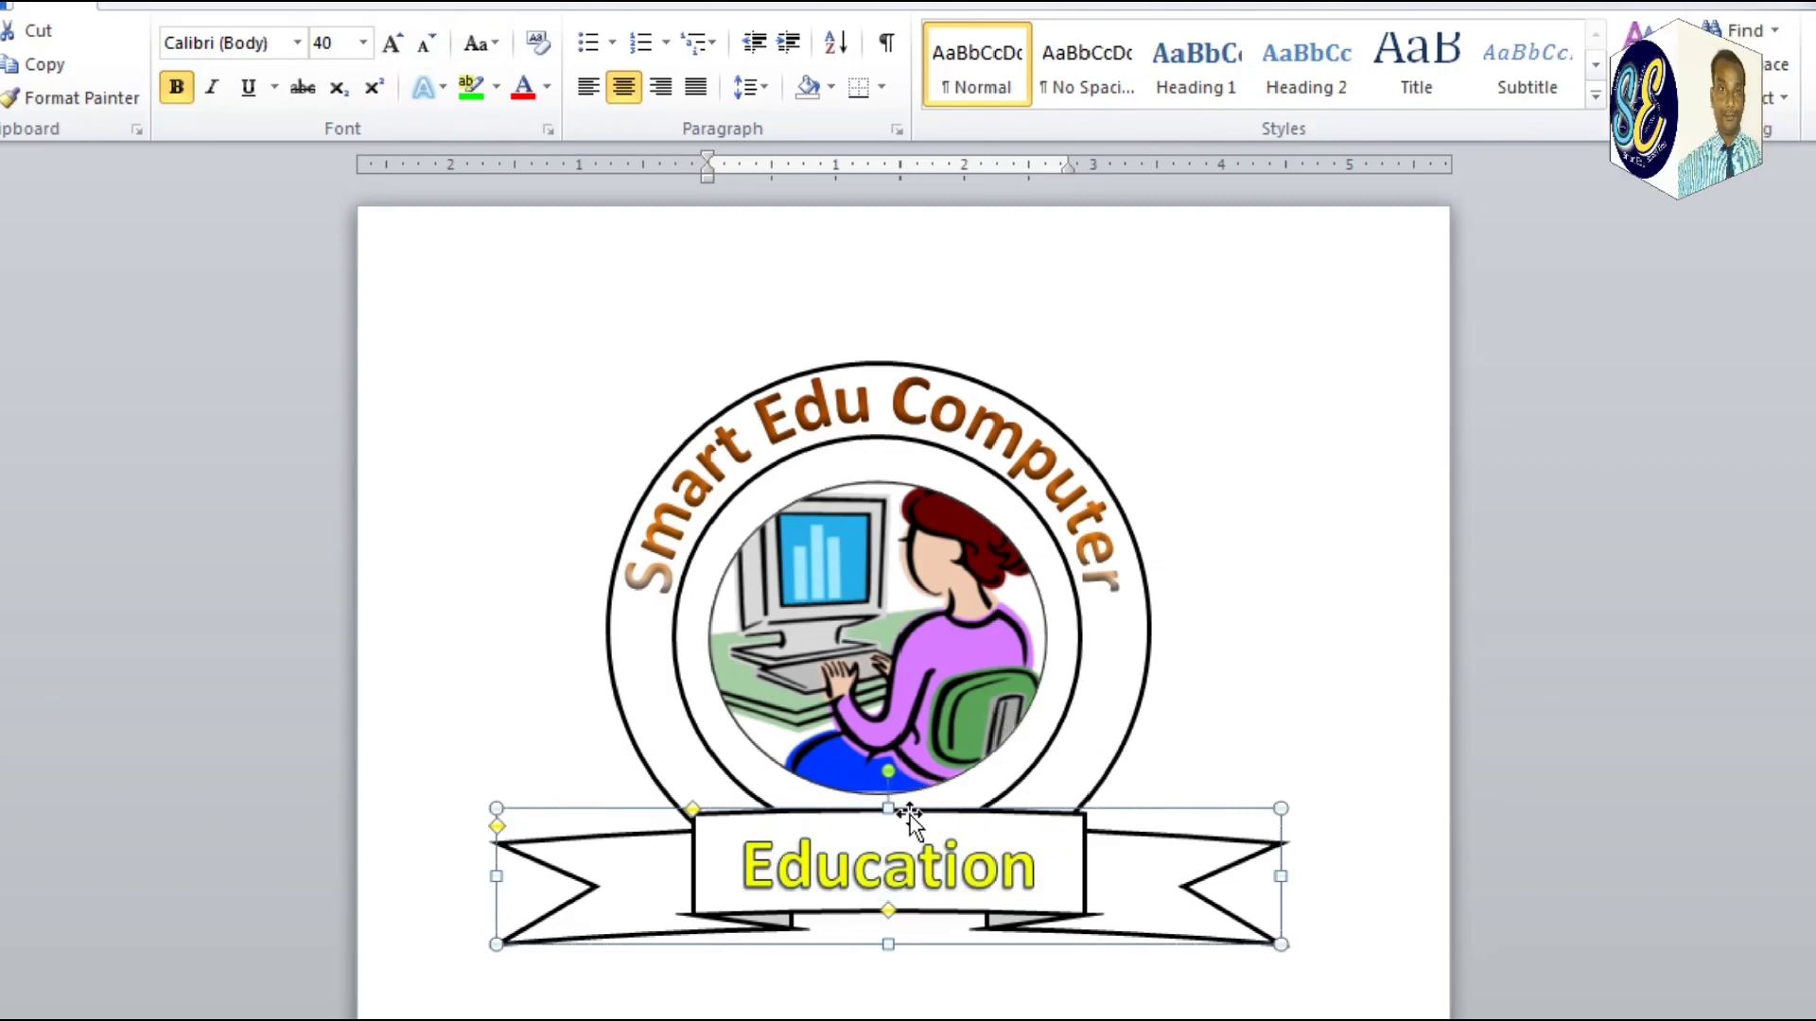
pyautogui.press('Up')
pyautogui.press('Up')
pyautogui.press('Up')
pyautogui.press('Up')
pyautogui.press('Up')
pyautogui.press('Up')
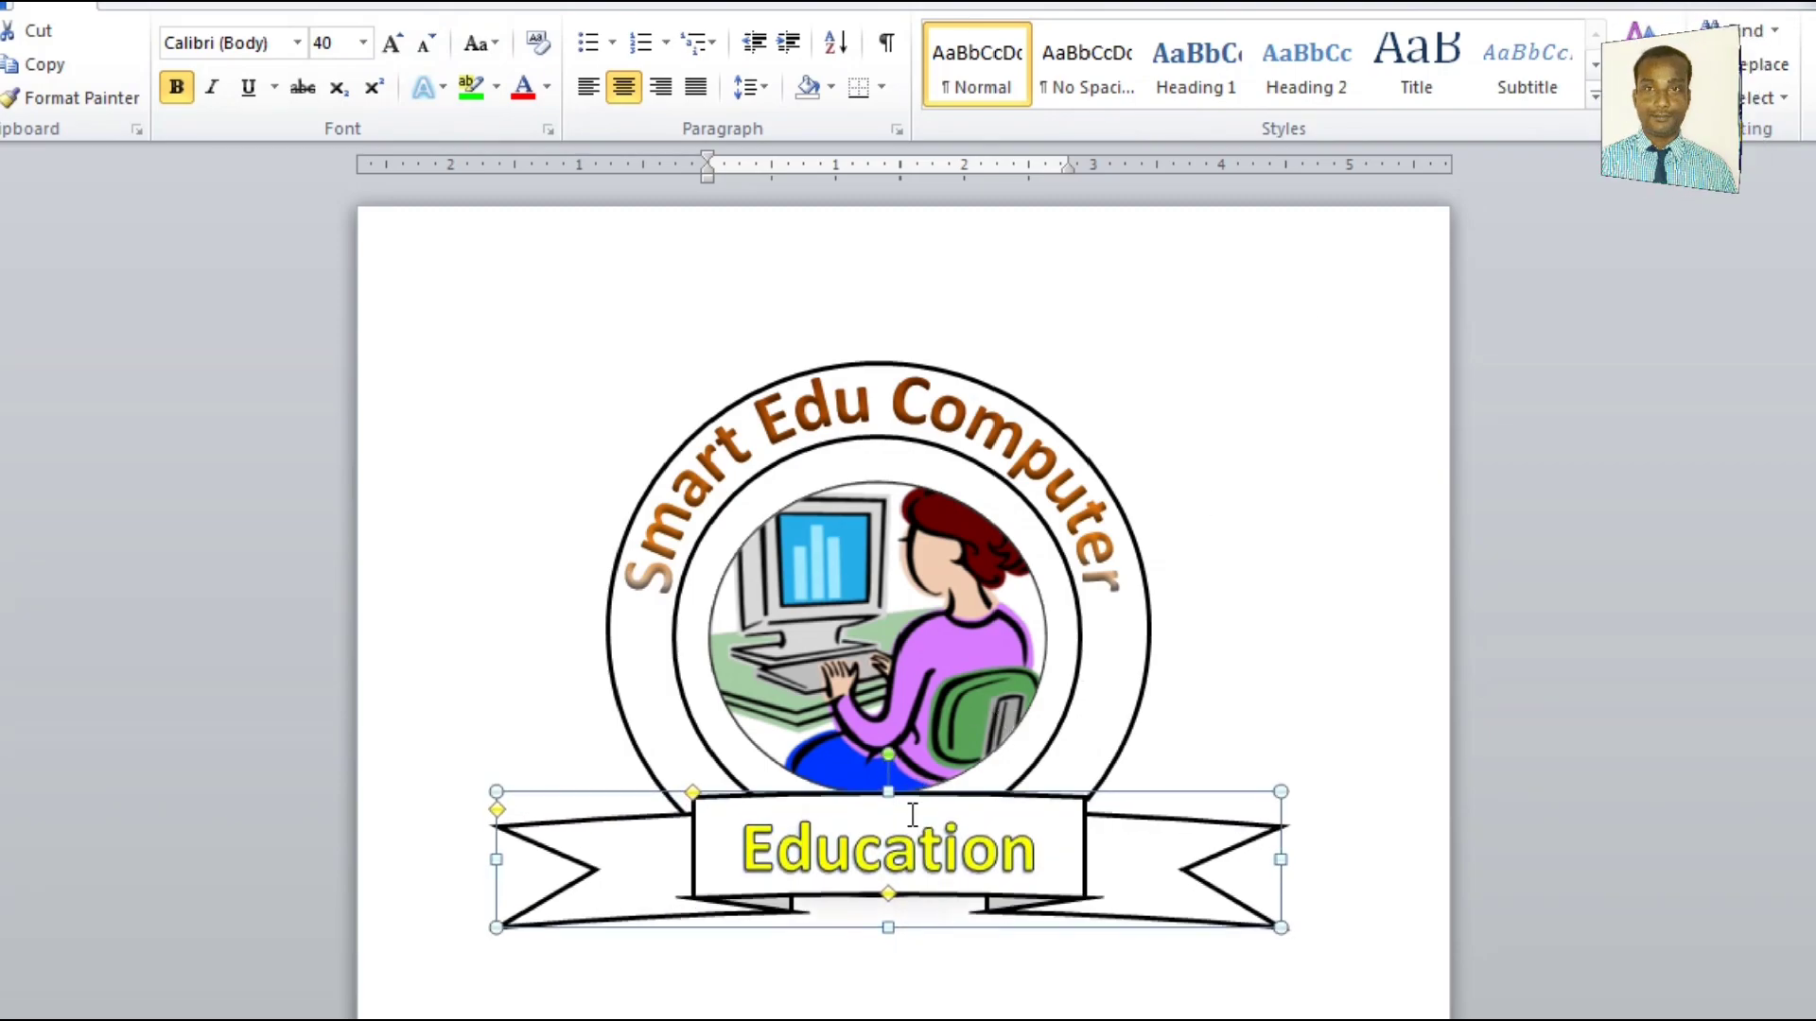
# Fill the Education ribbon banner with light aqua.
pyautogui.click(984, 6)
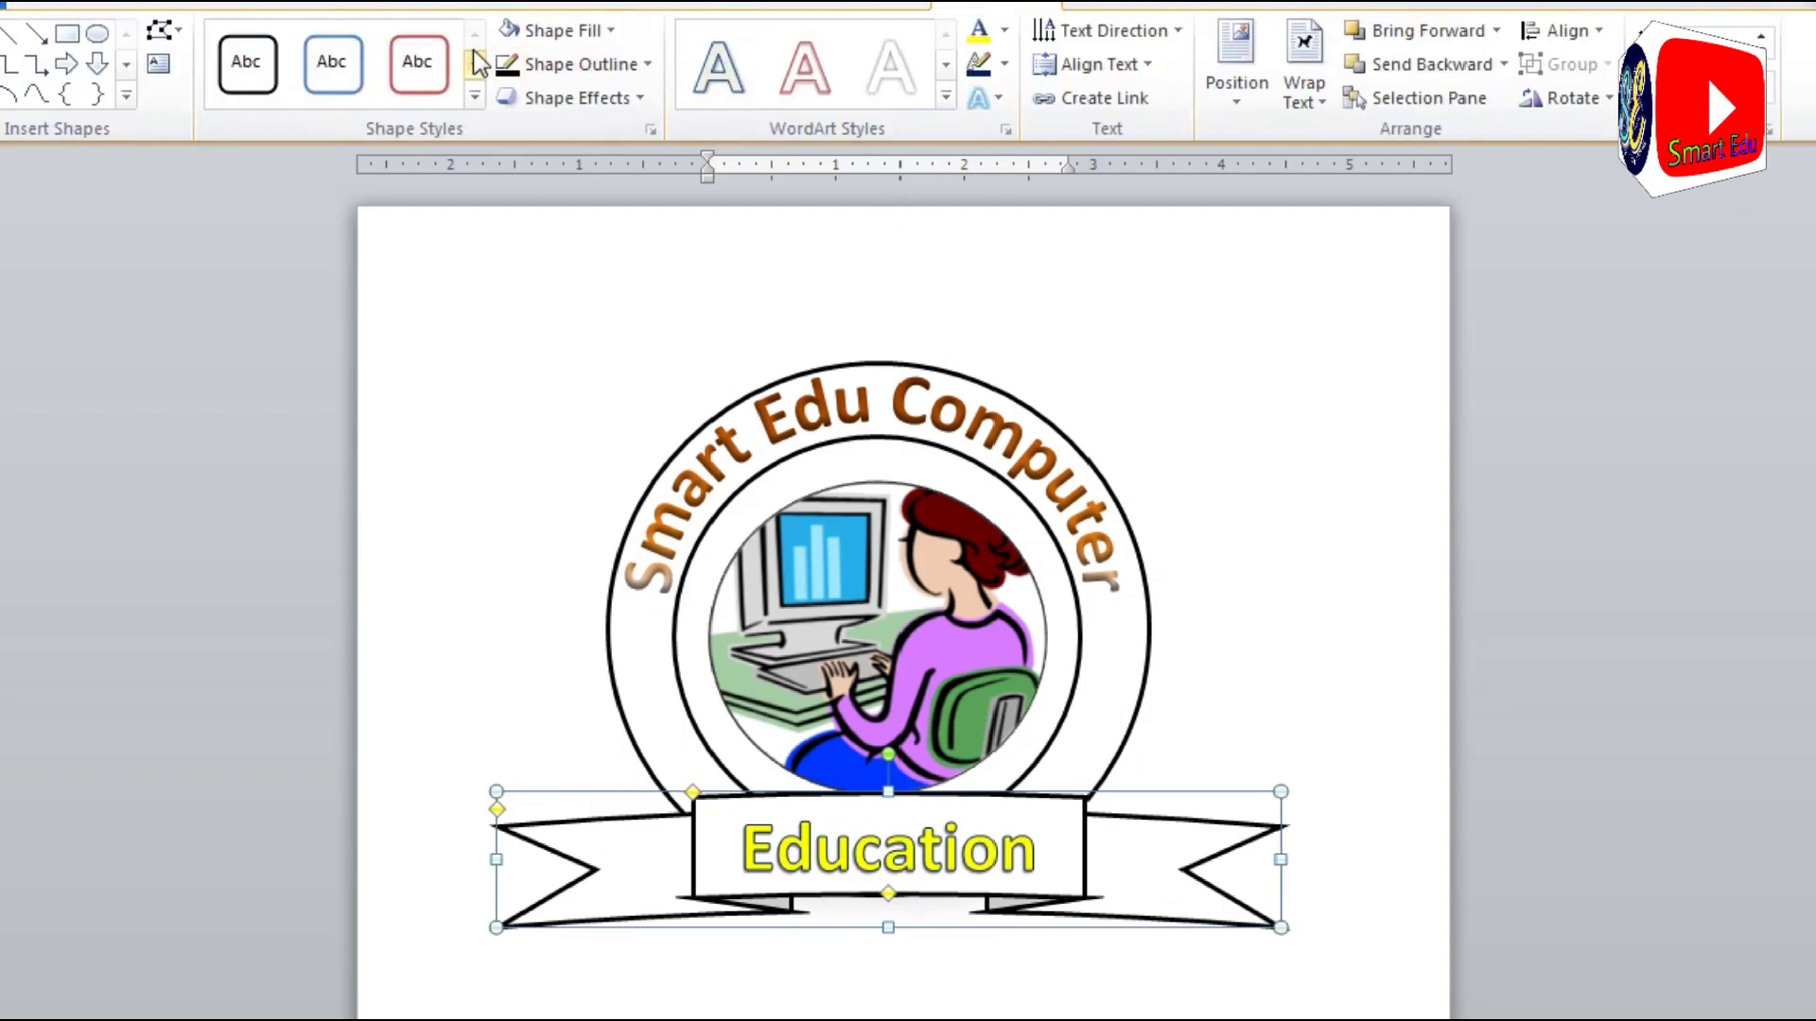
pyautogui.click(611, 30)
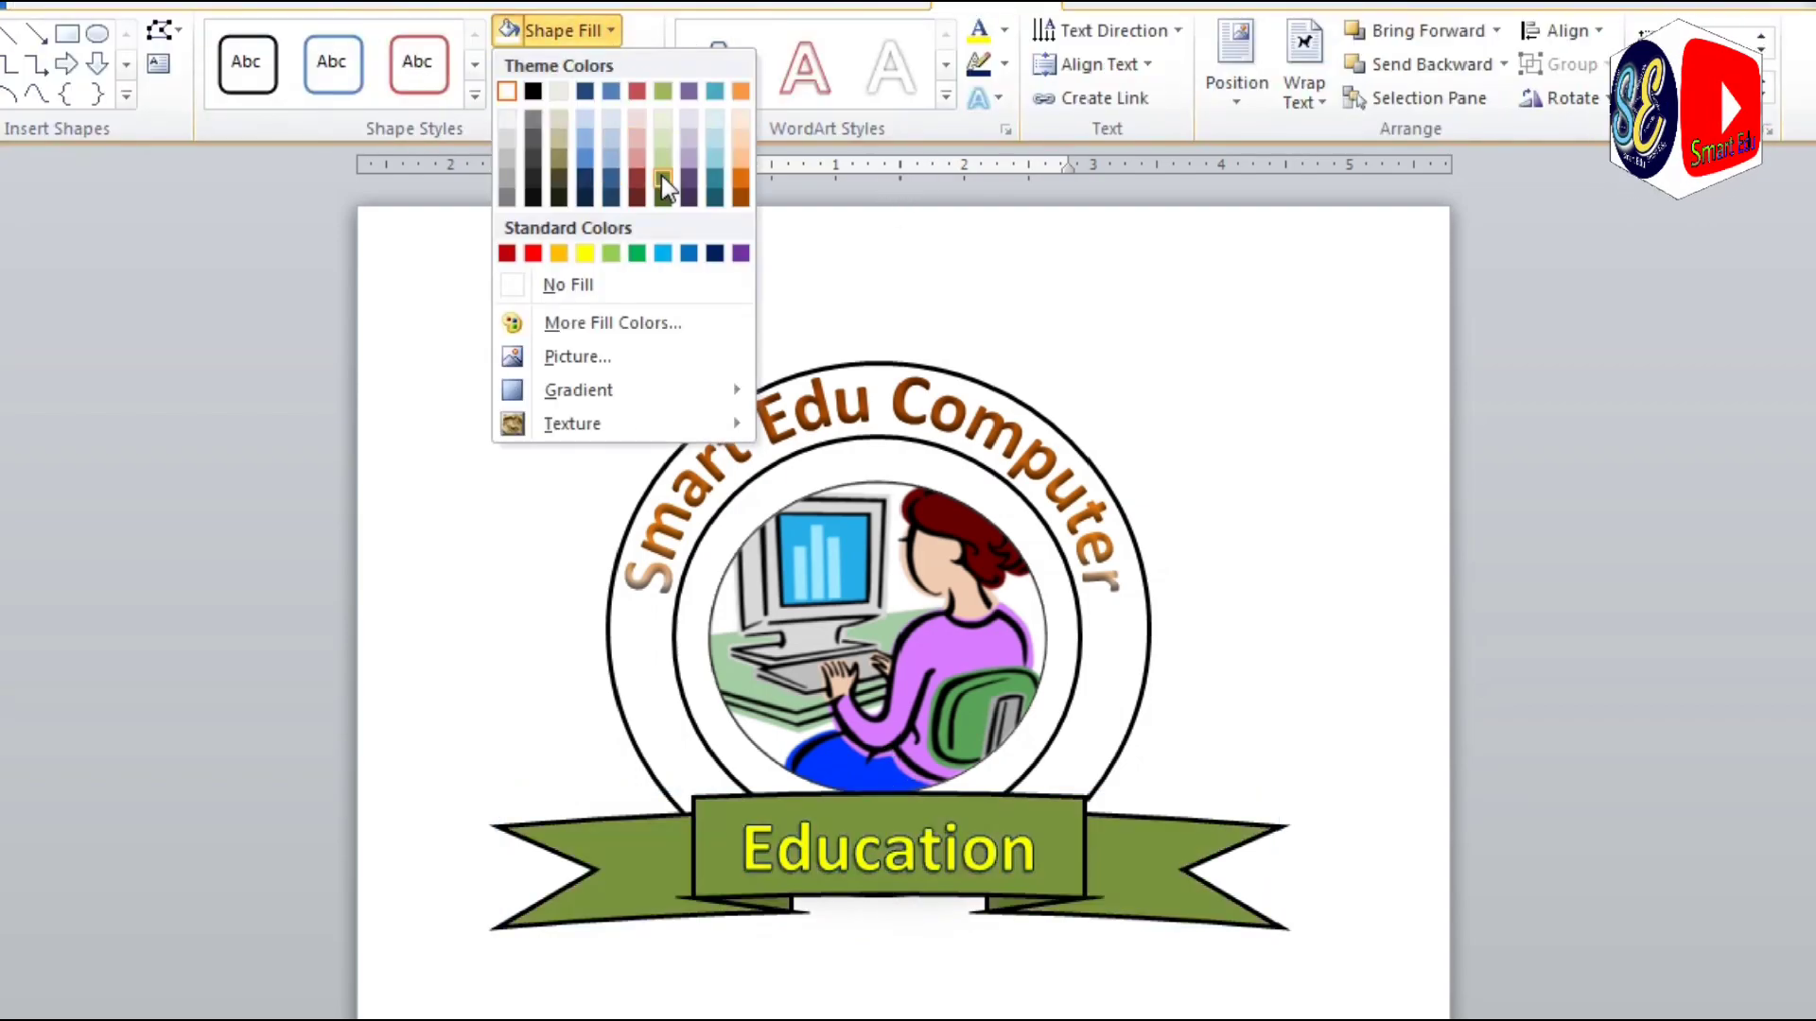
pyautogui.click(718, 130)
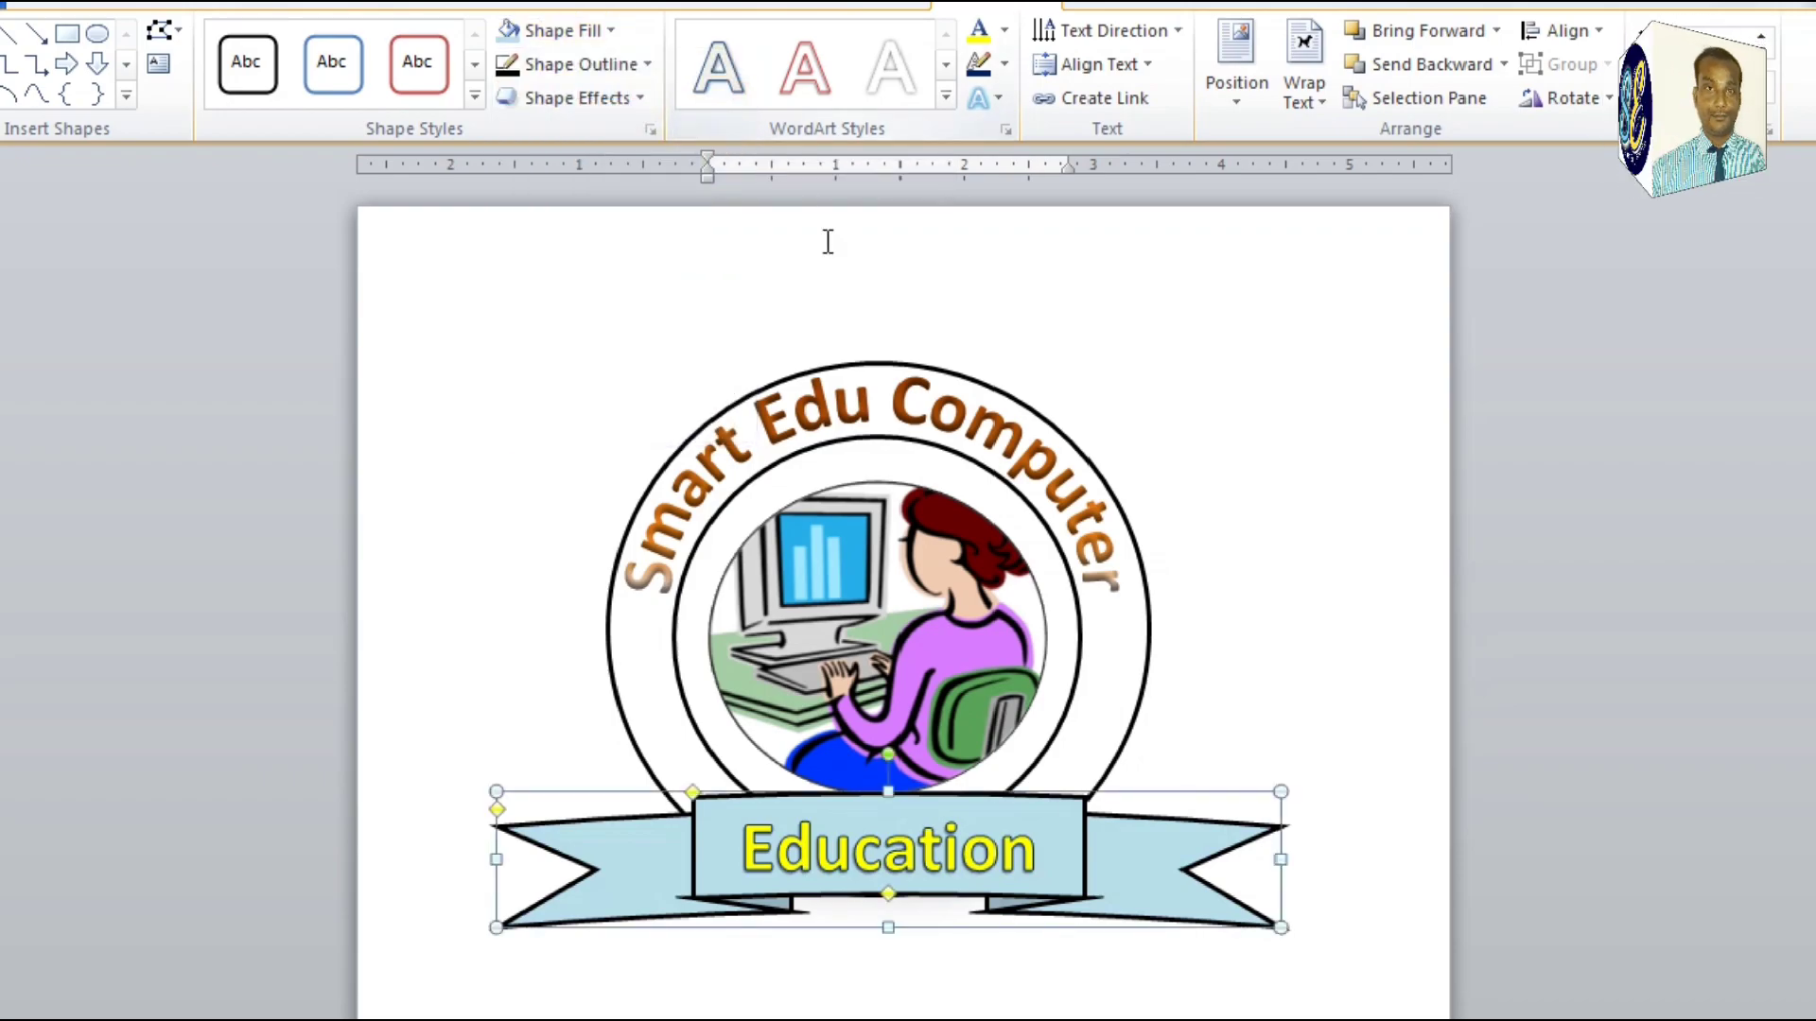
# Group the circular logo and the banner into one object.
pyautogui.keyDown('shift'); pyautogui.click(1149, 647); pyautogui.keyUp('shift')
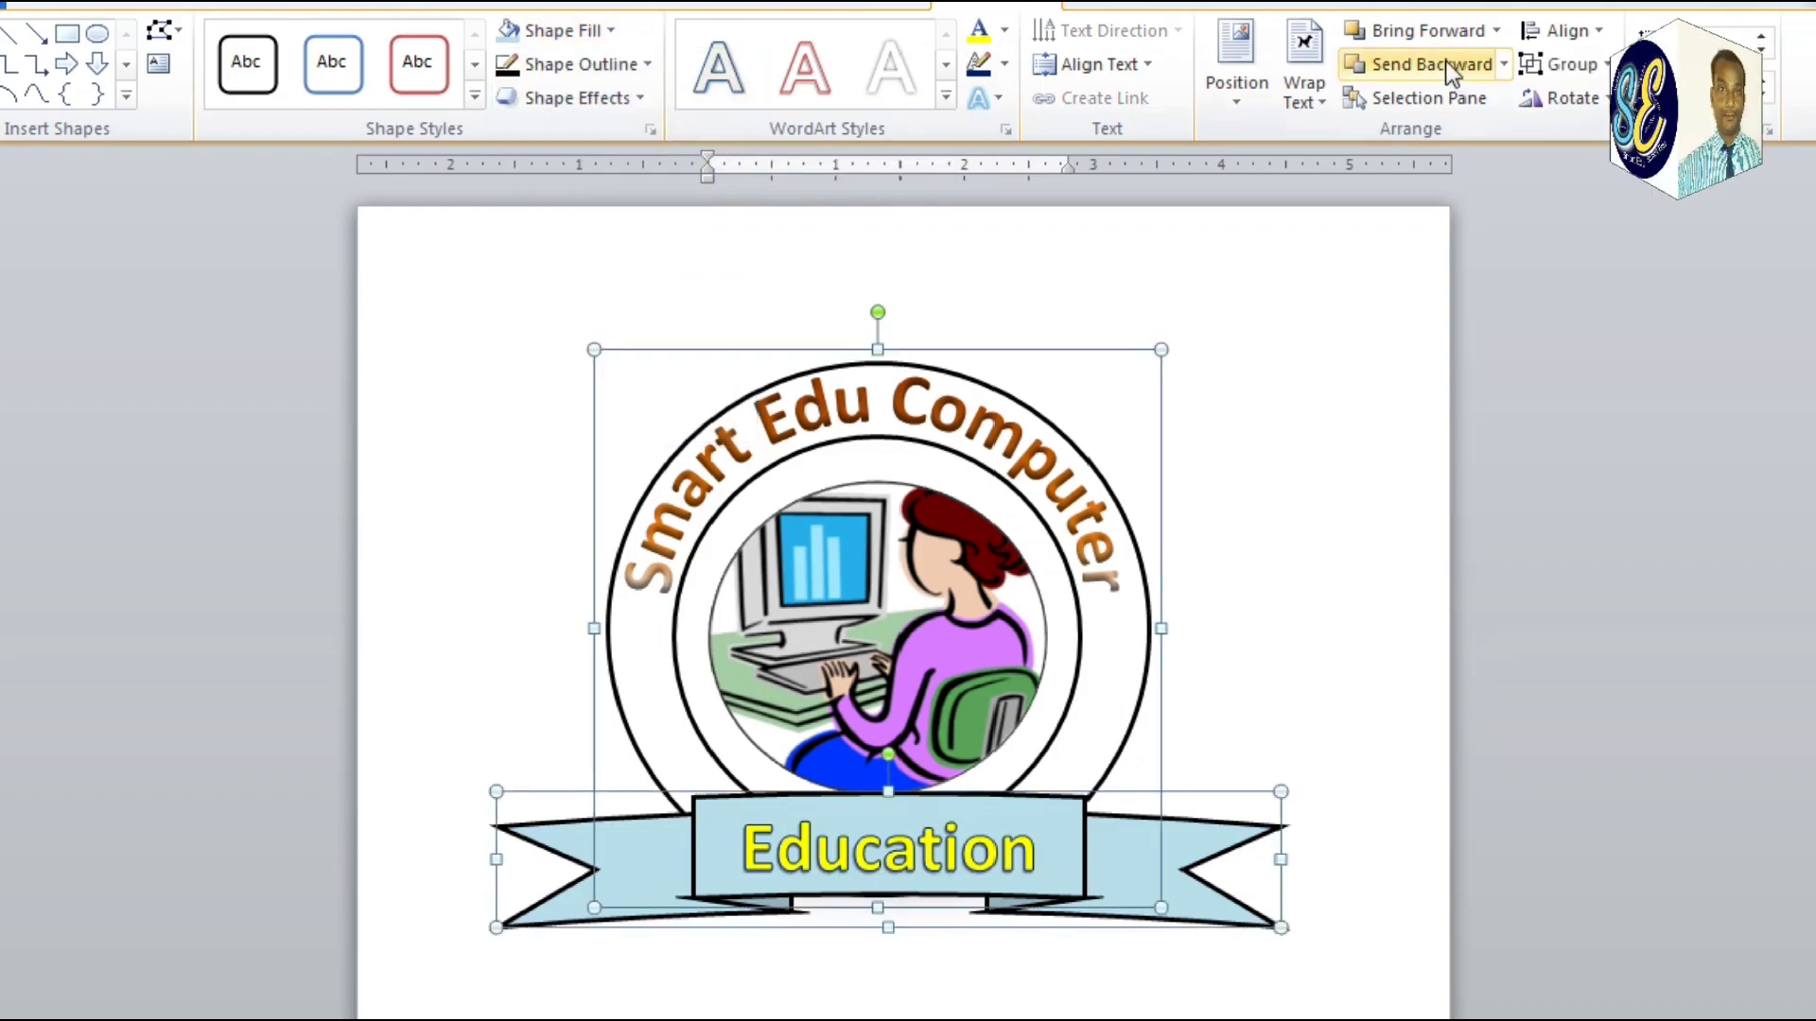
pyautogui.click(1565, 64)
pyautogui.click(1559, 106)
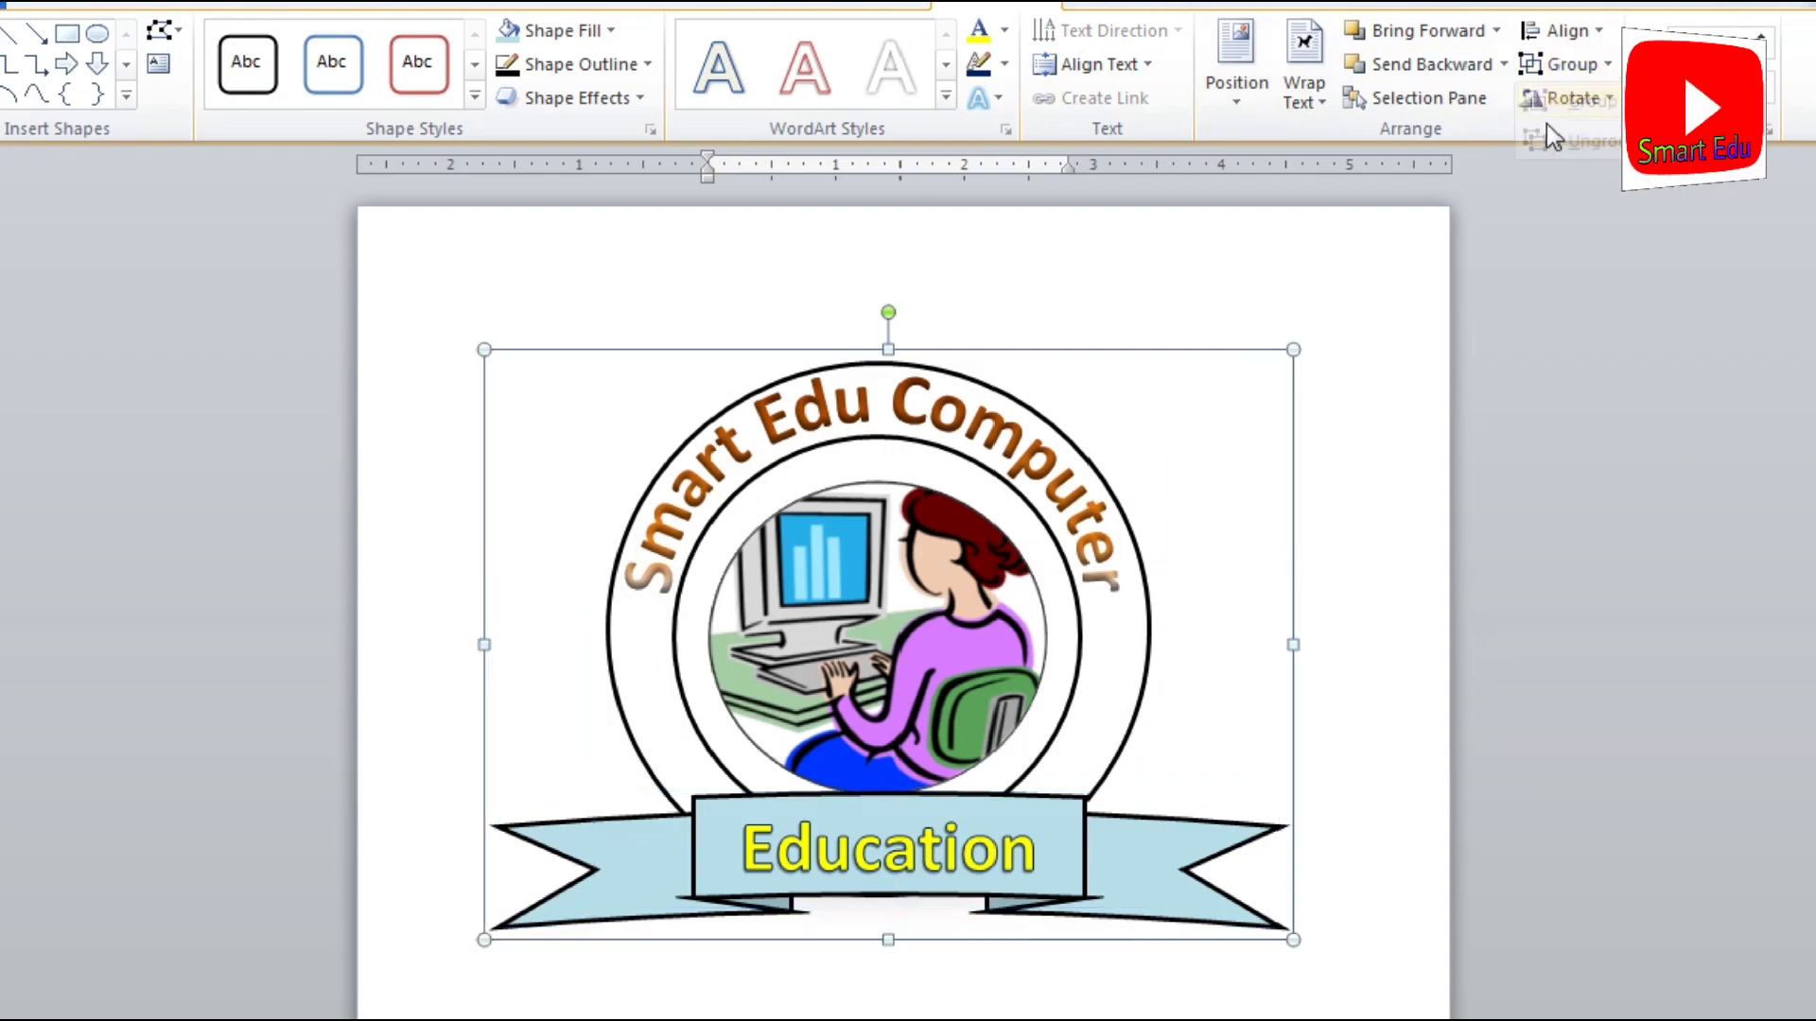
# Fill the grouped logo light beige and place it behind the text.
pyautogui.click(609, 29)
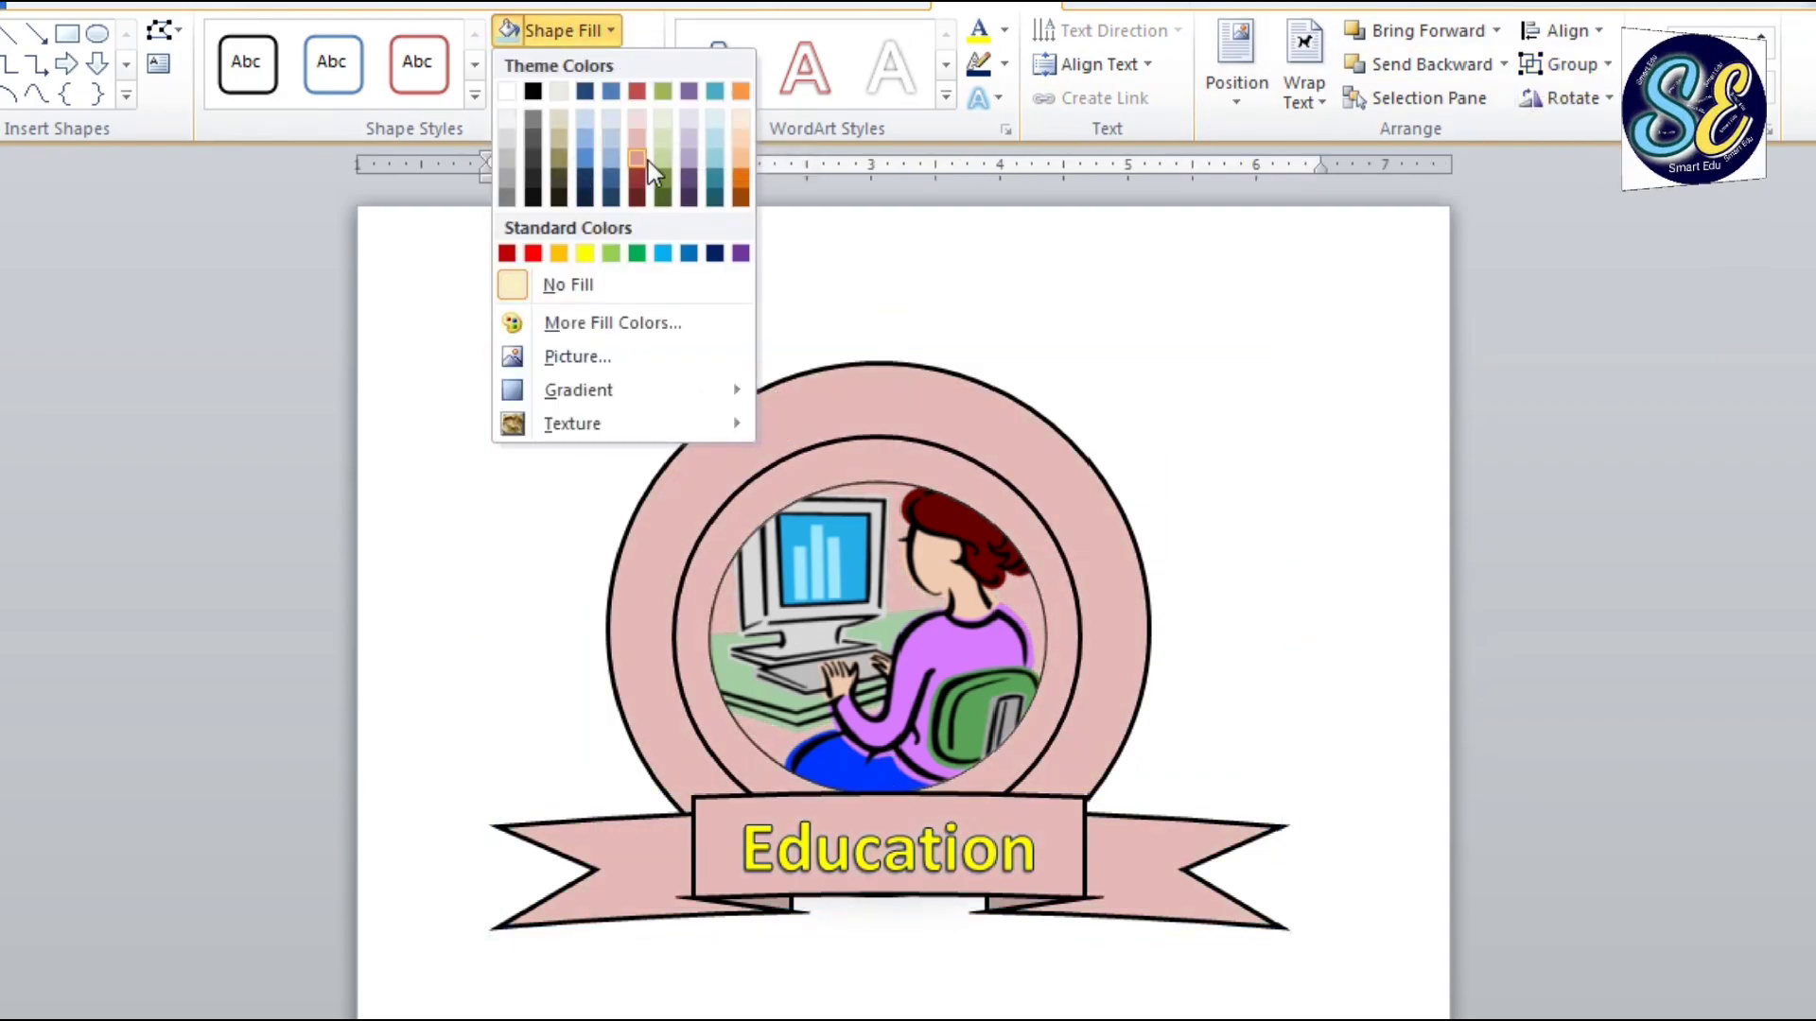
pyautogui.click(562, 91)
pyautogui.click(1303, 89)
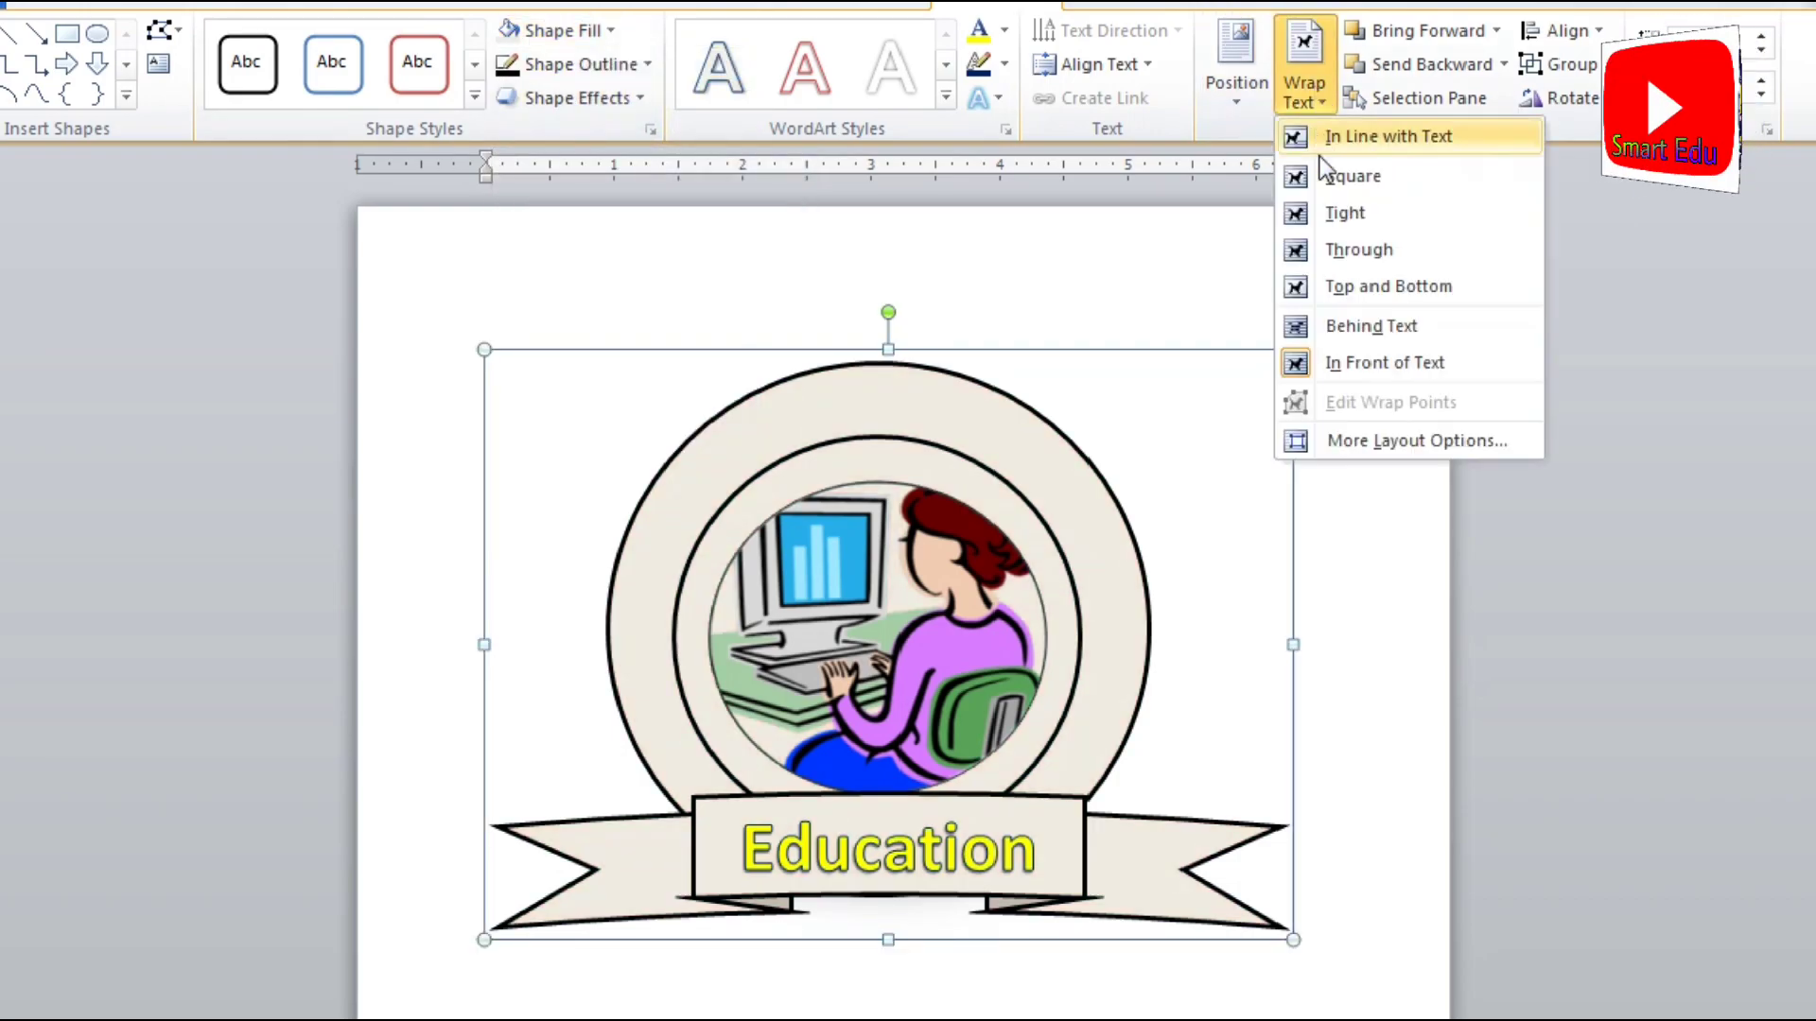
pyautogui.click(1352, 325)
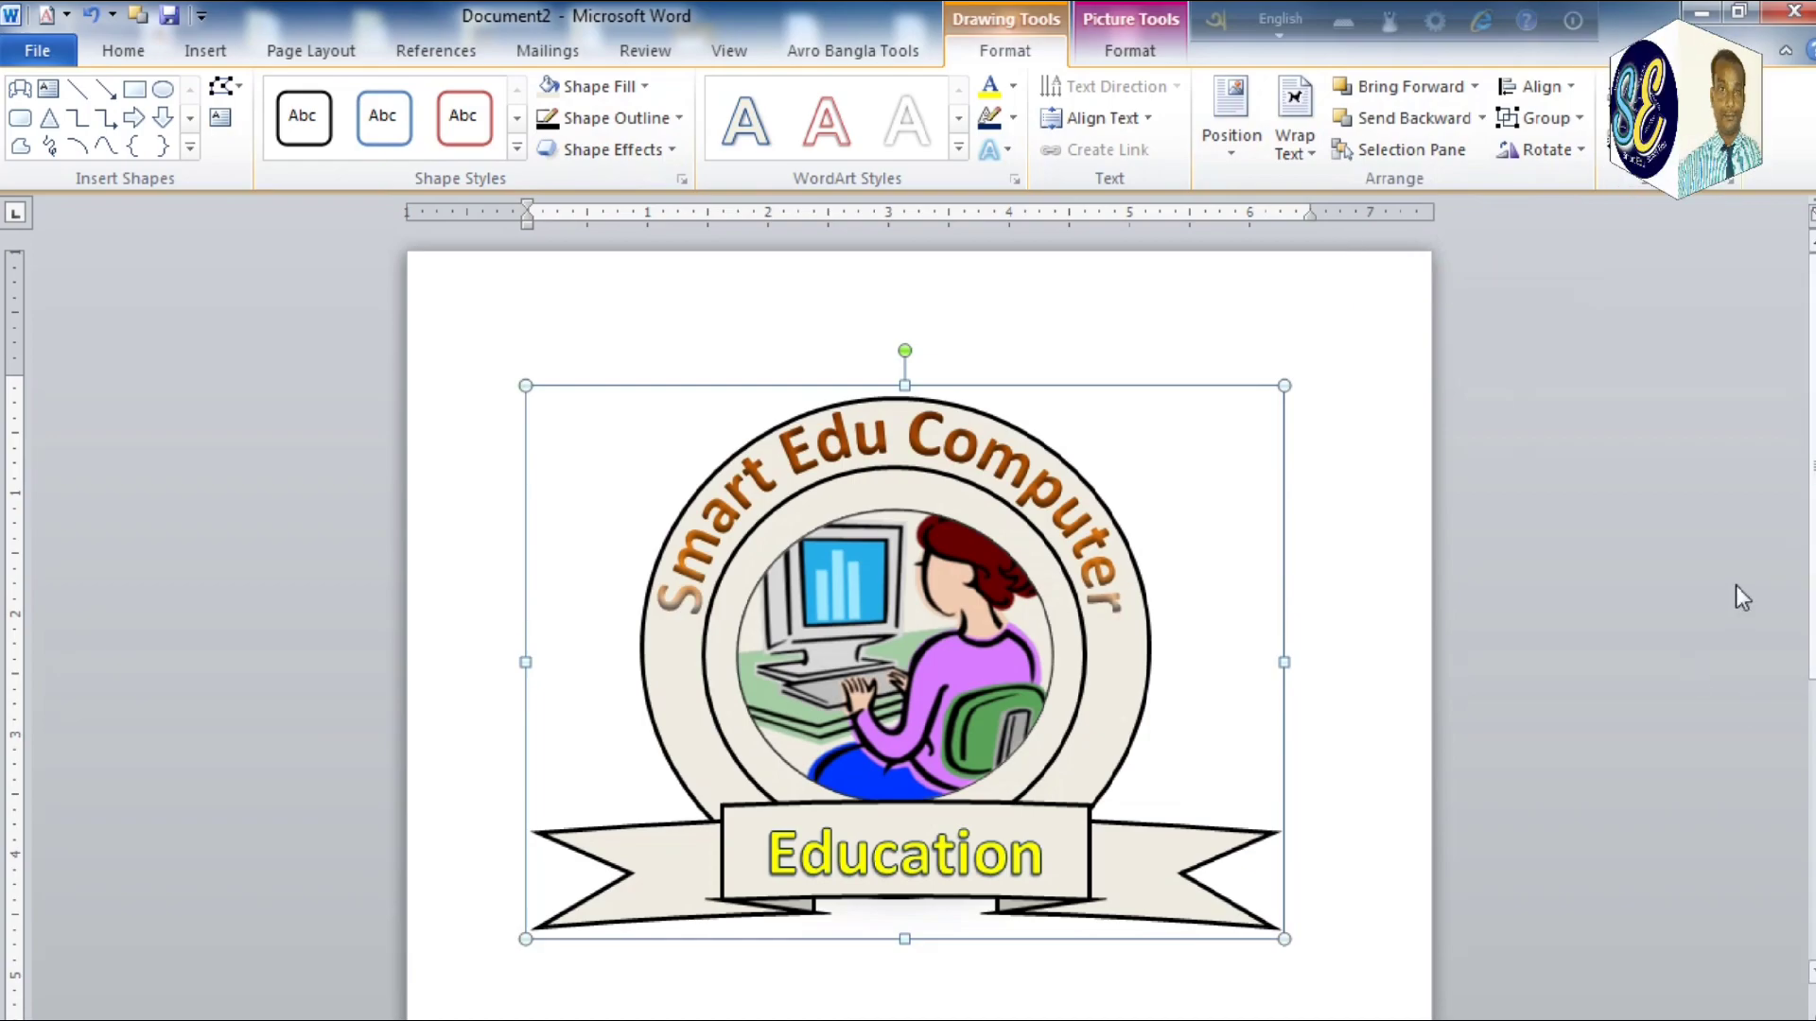
pyautogui.click(1728, 591)
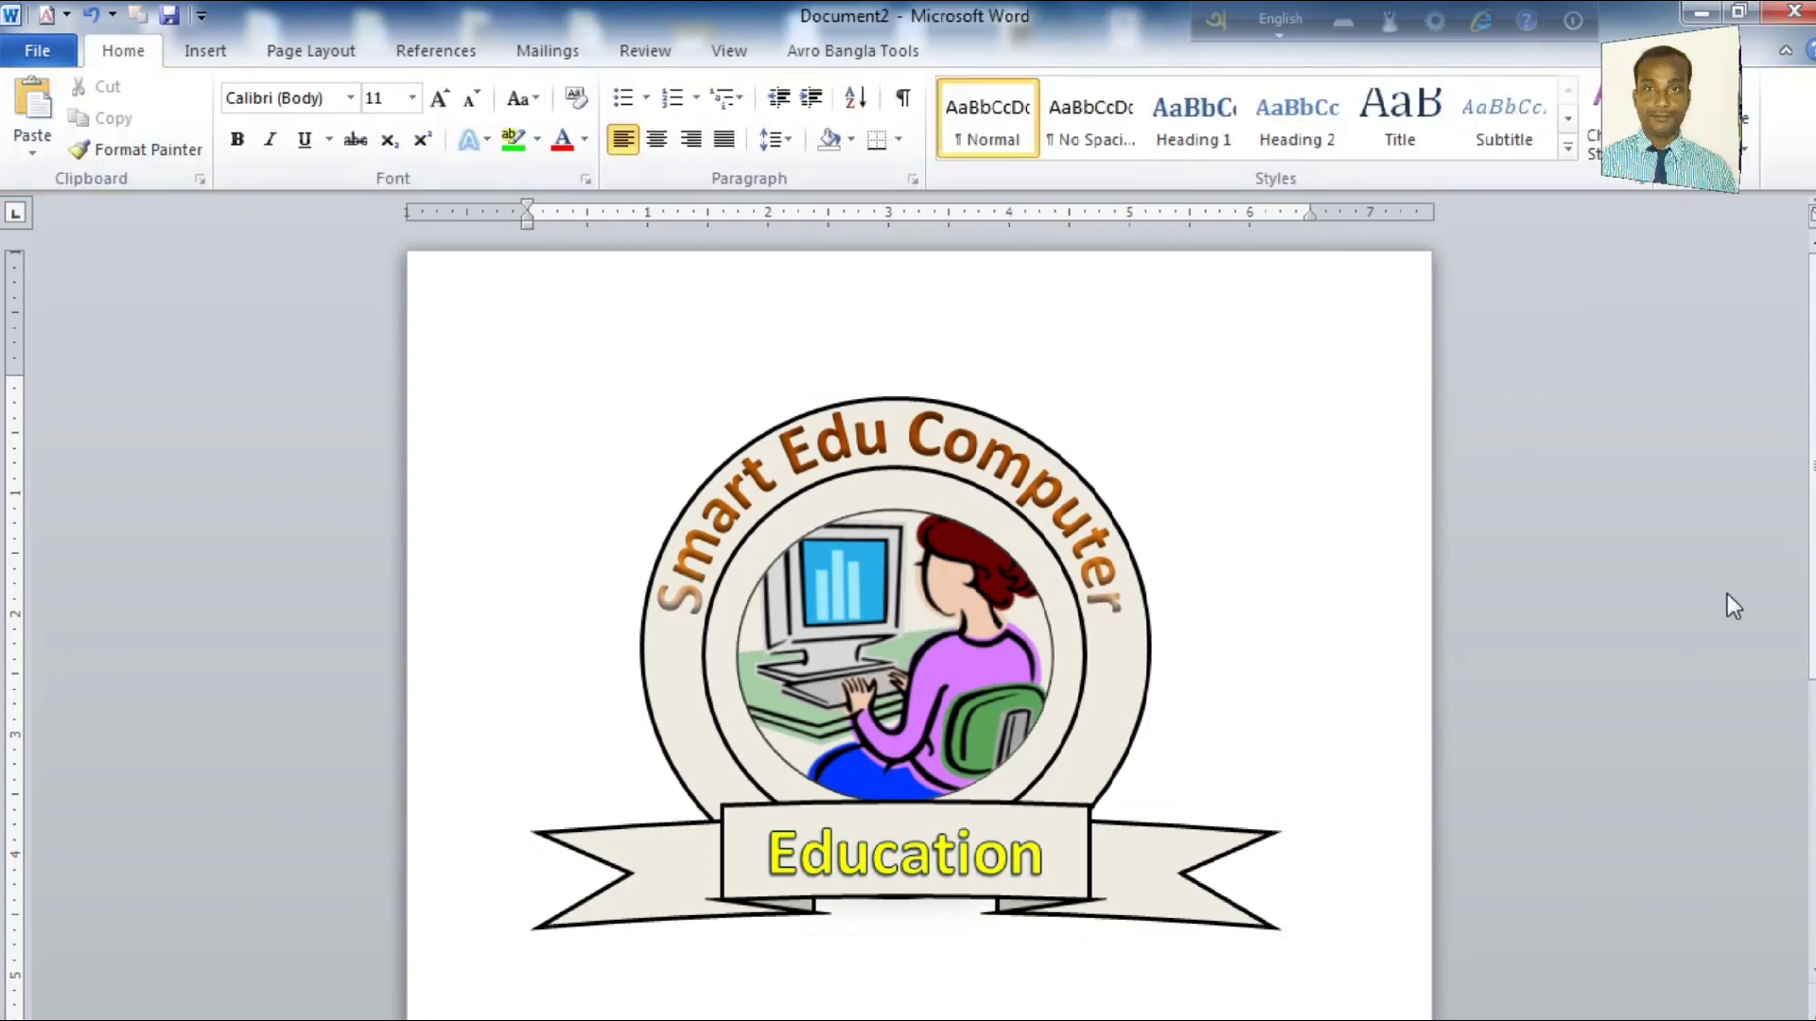